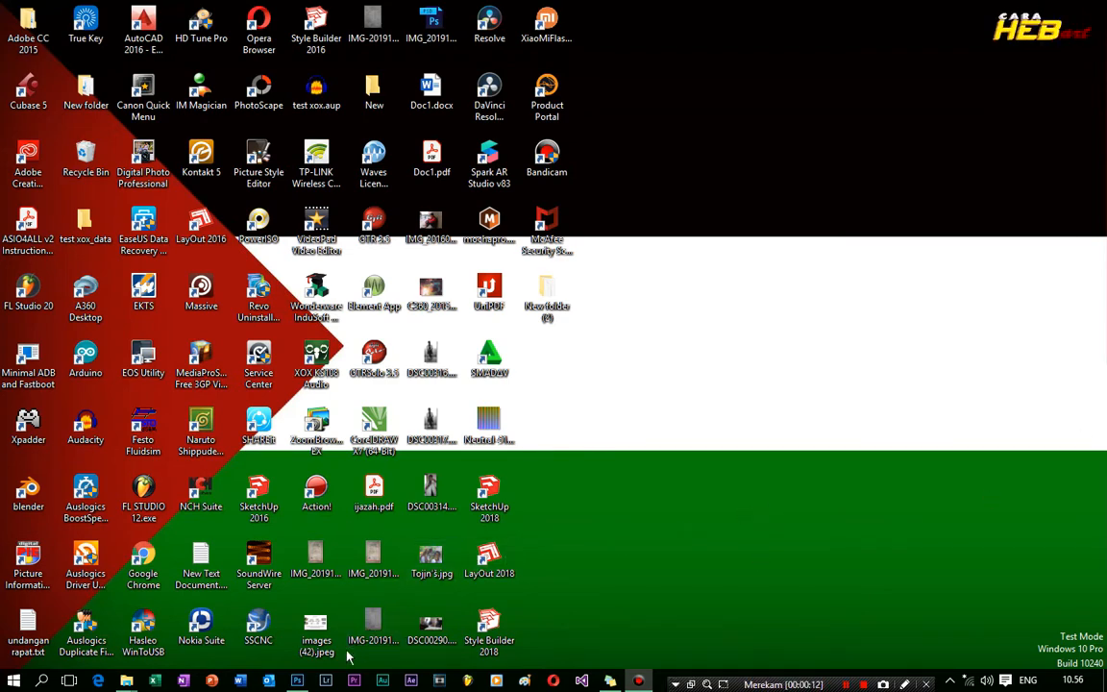
Step: Switch to Photoshop and open the portrait photo IMG_9851.JPG from the MEMBUAT TATTO folder
click(300, 680)
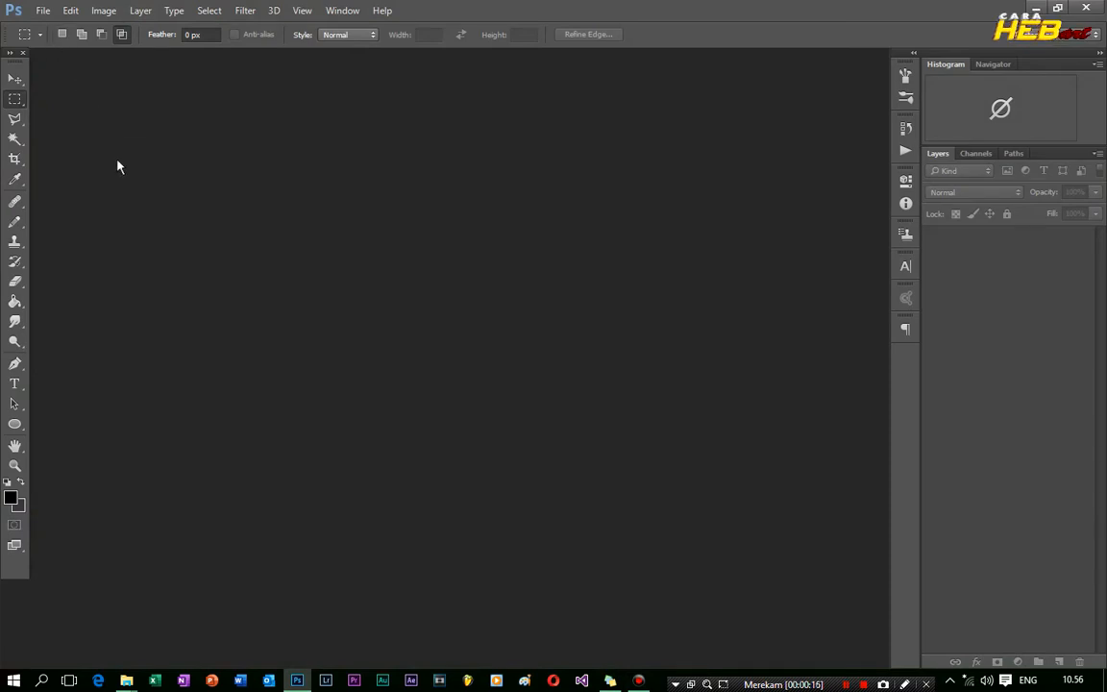
click(42, 11)
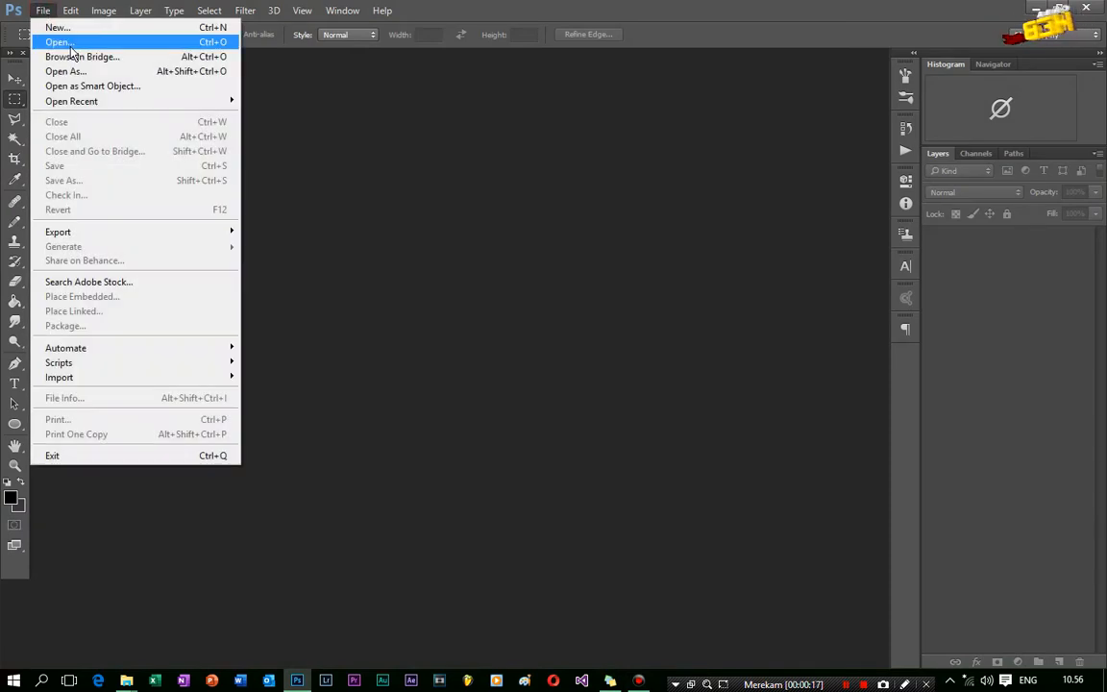
click(68, 45)
click(566, 259)
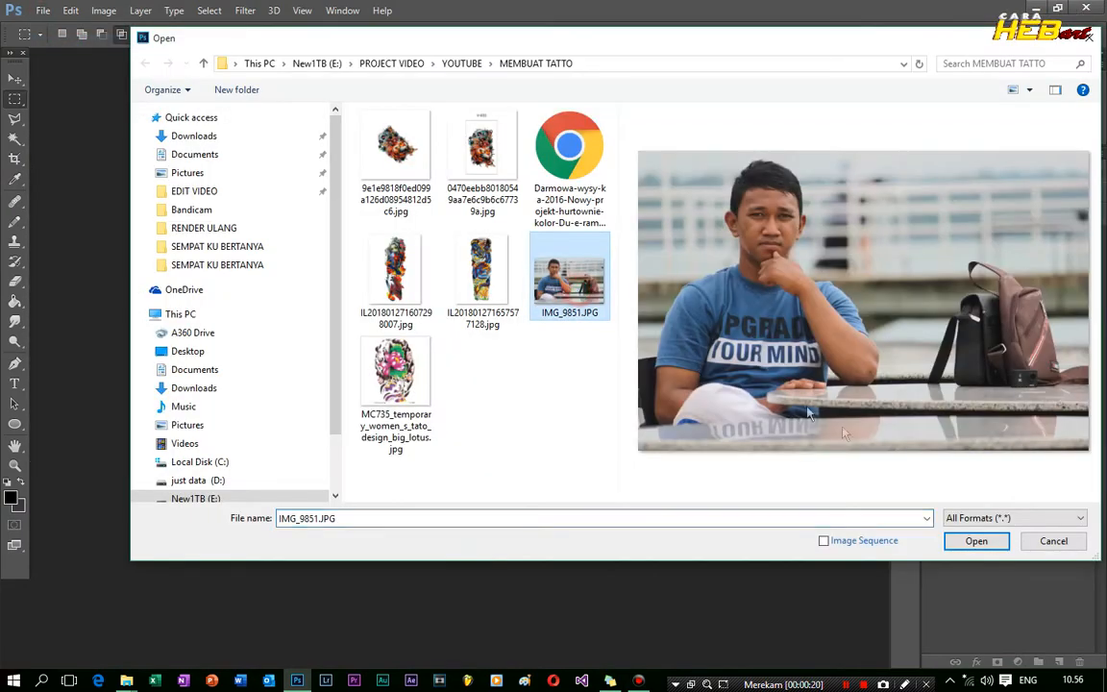
click(979, 540)
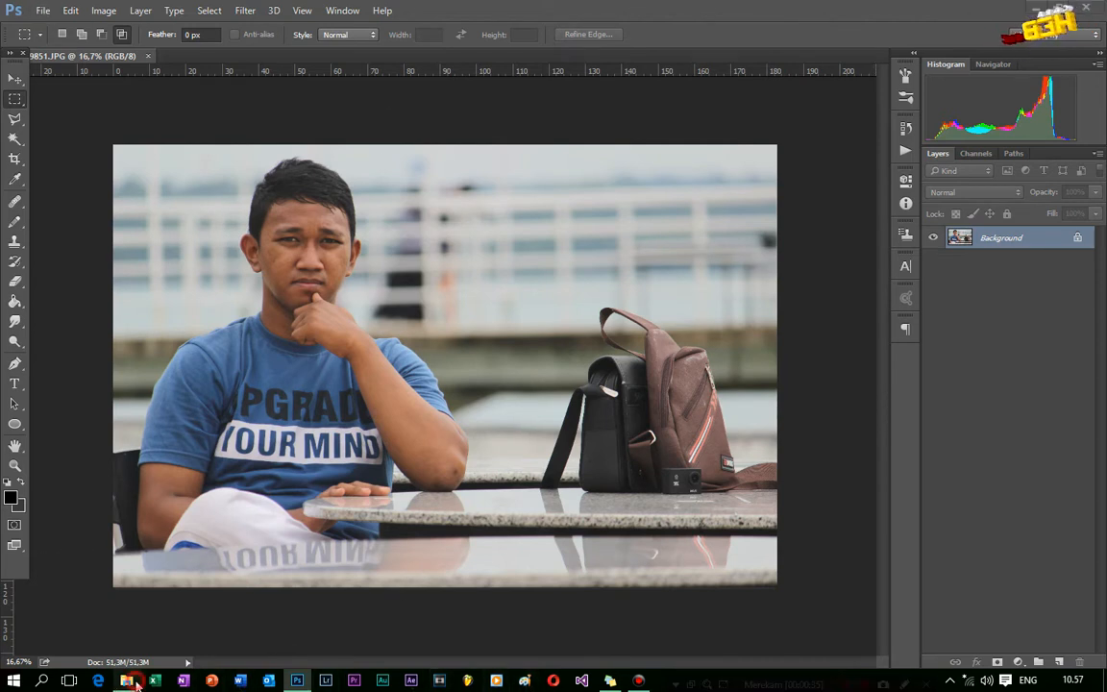
Step: Place the tattoo image IL201801271657577128.jpg from the MEMBUAT TATTO folder into the photo, just beside the man's raised arm
mouse_move(126, 681)
click(89, 604)
drag(679, 11, 839, 44)
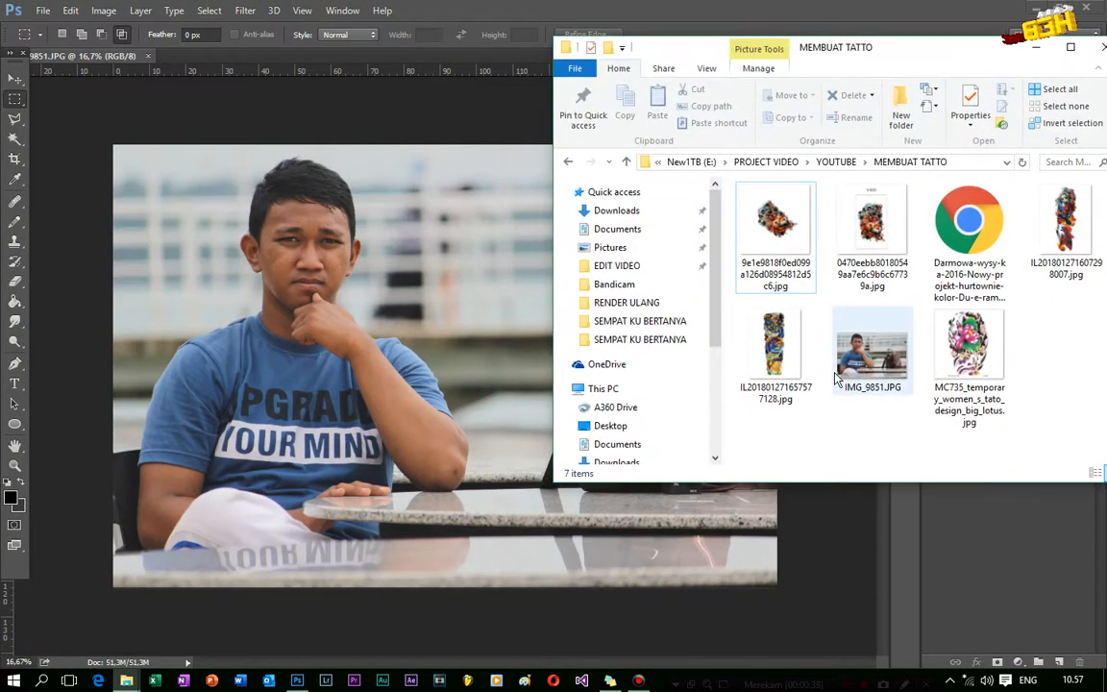
drag(788, 357, 384, 322)
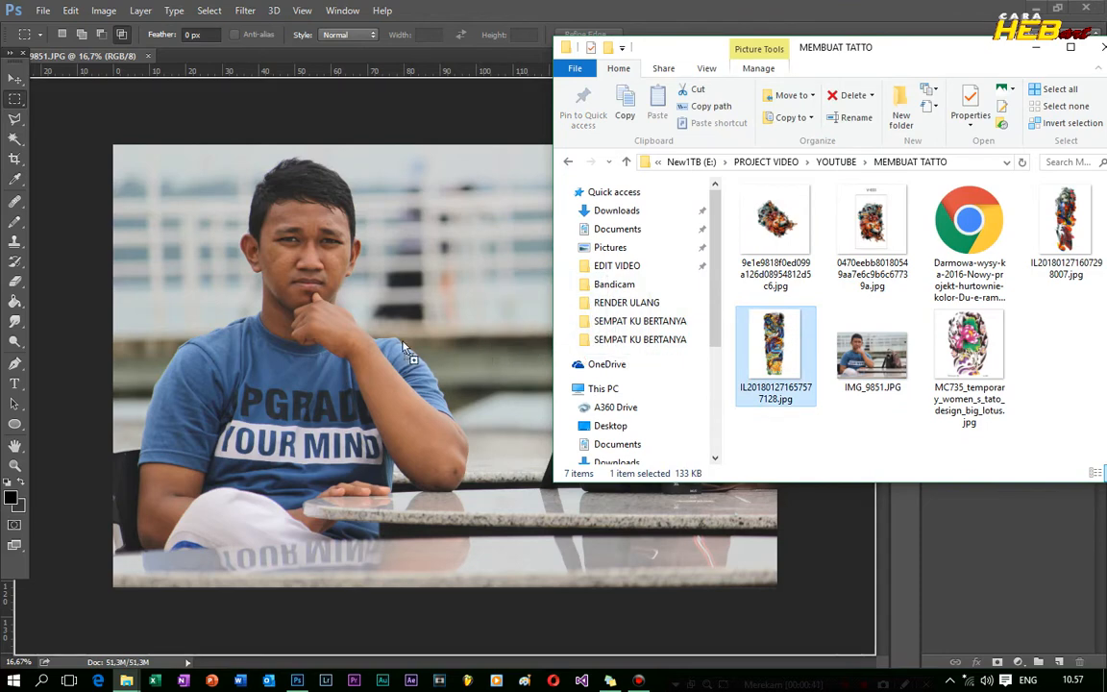
click(12, 79)
click(486, 268)
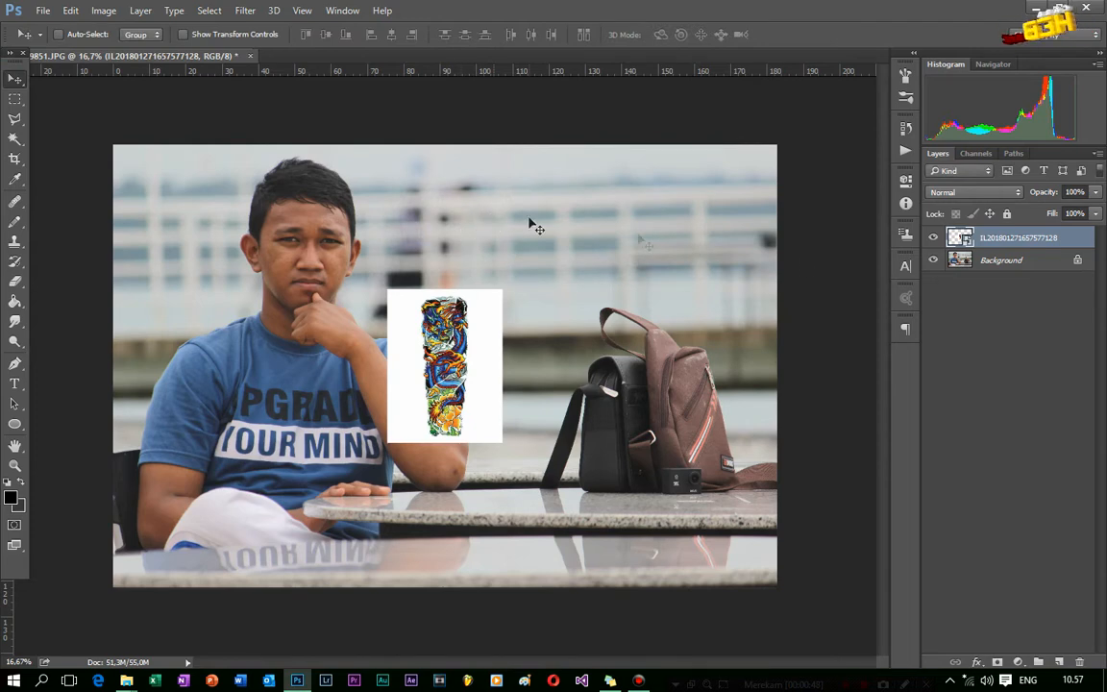
drag(400, 329, 506, 362)
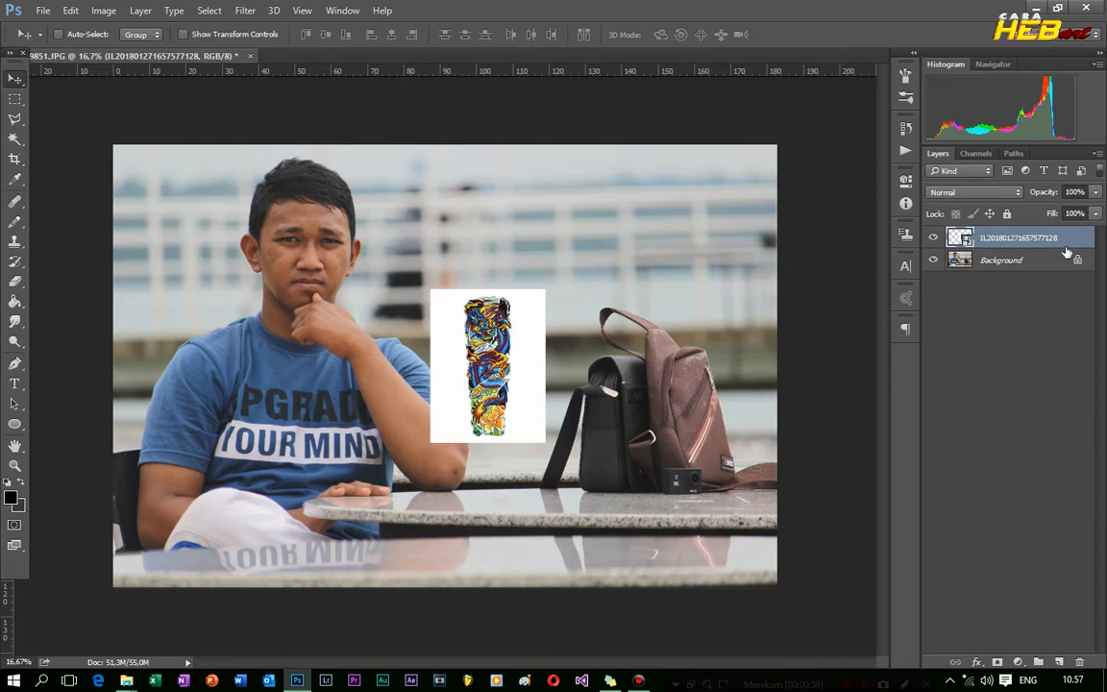
Step: Rasterize the tattoo layer and set its blend mode to Multiply
click(985, 257)
click(998, 238)
right_click(998, 239)
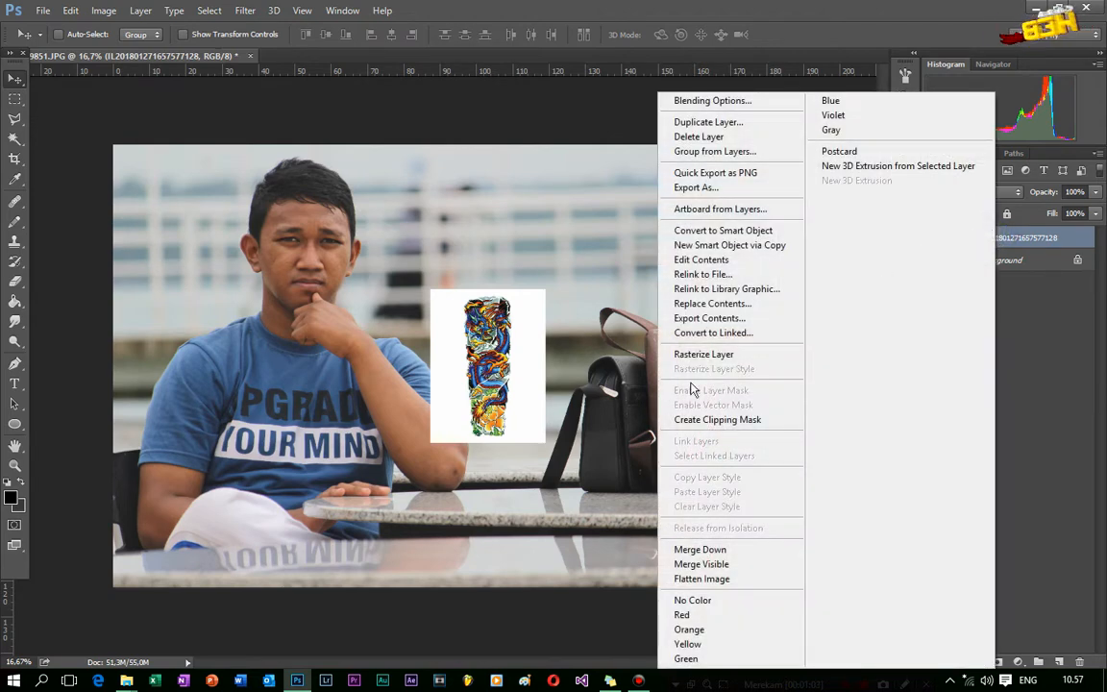
click(707, 358)
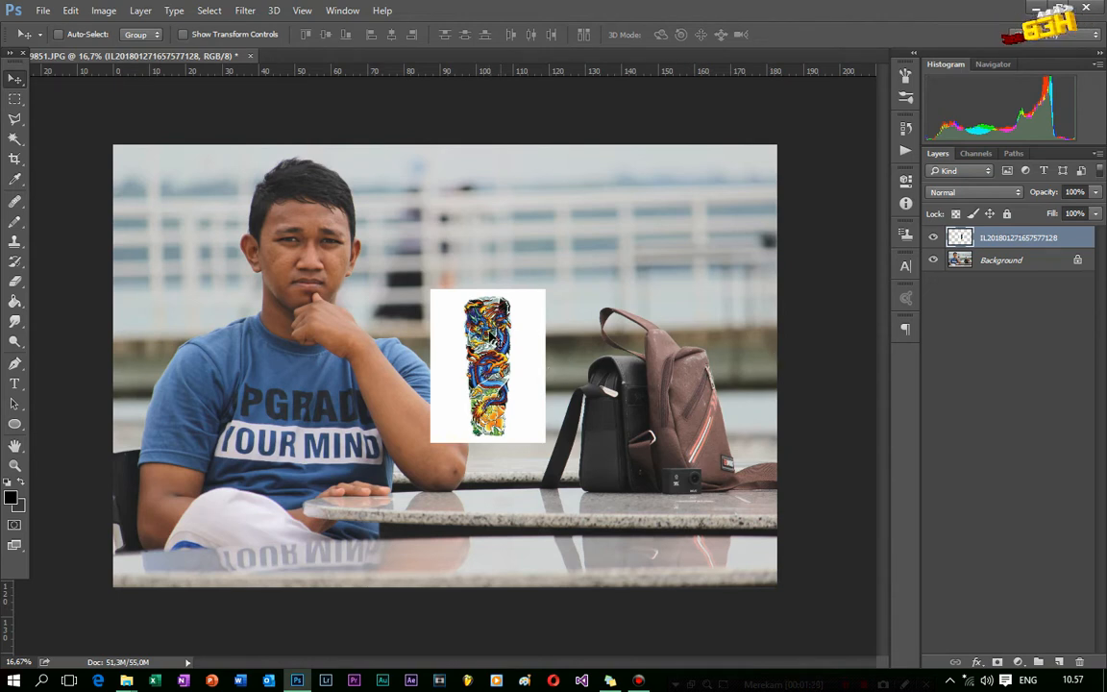
click(985, 194)
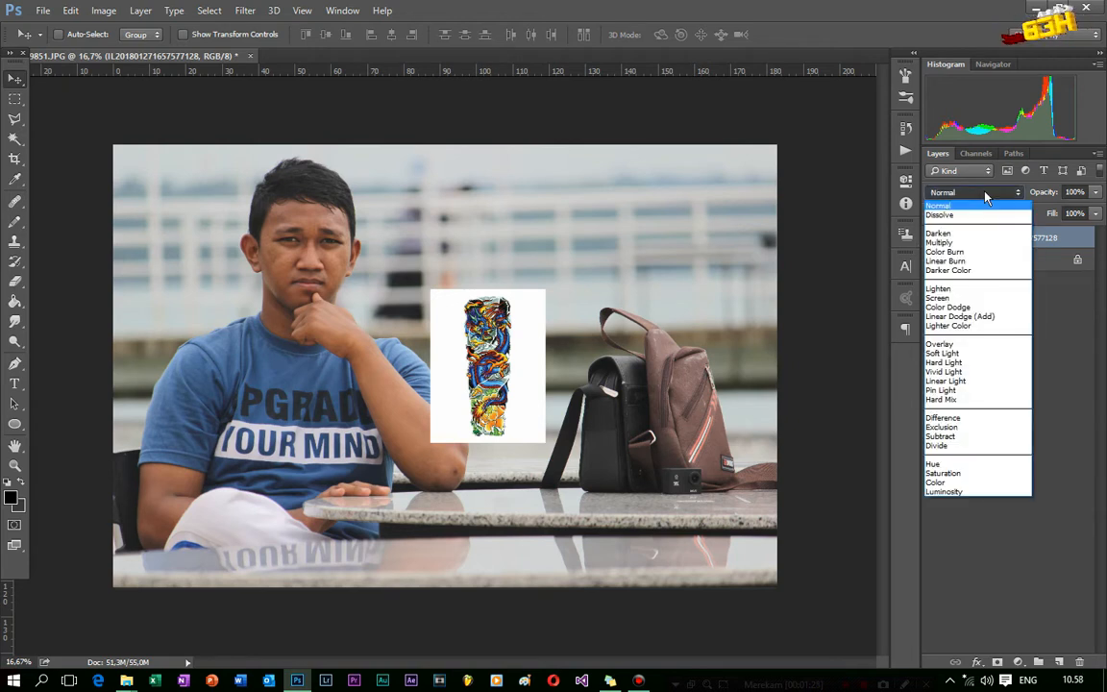
click(979, 243)
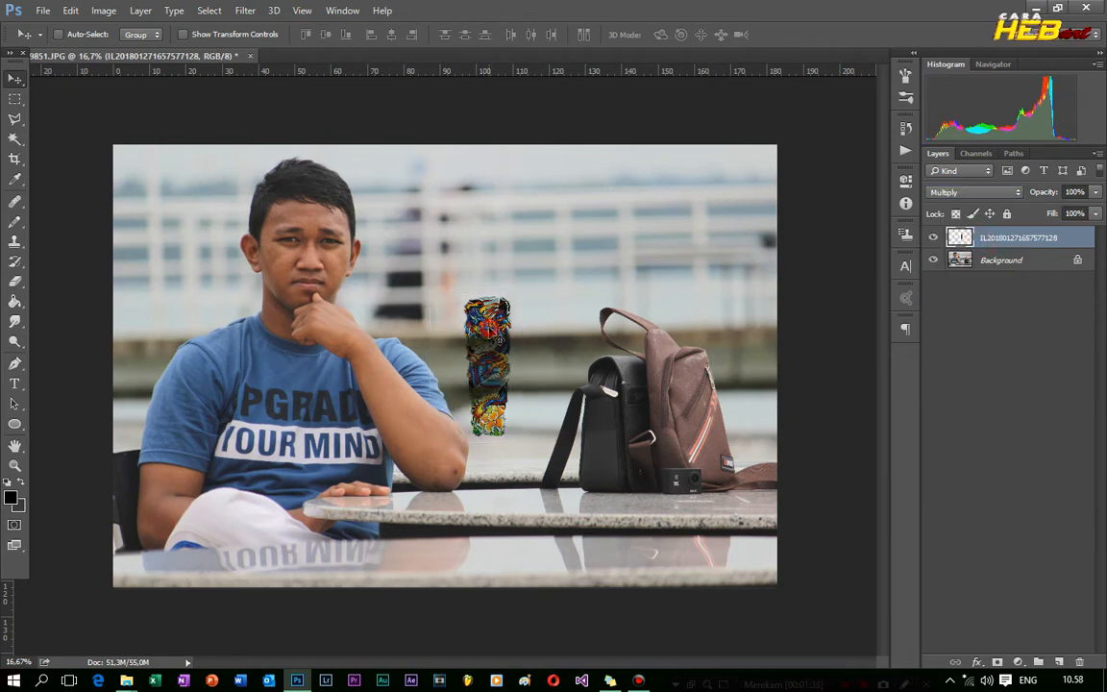
Step: Move the tattoo over the raised arm and rotate it about 141° with Free Transform to follow the forearm
drag(509, 332, 434, 348)
key(ctrl+t)
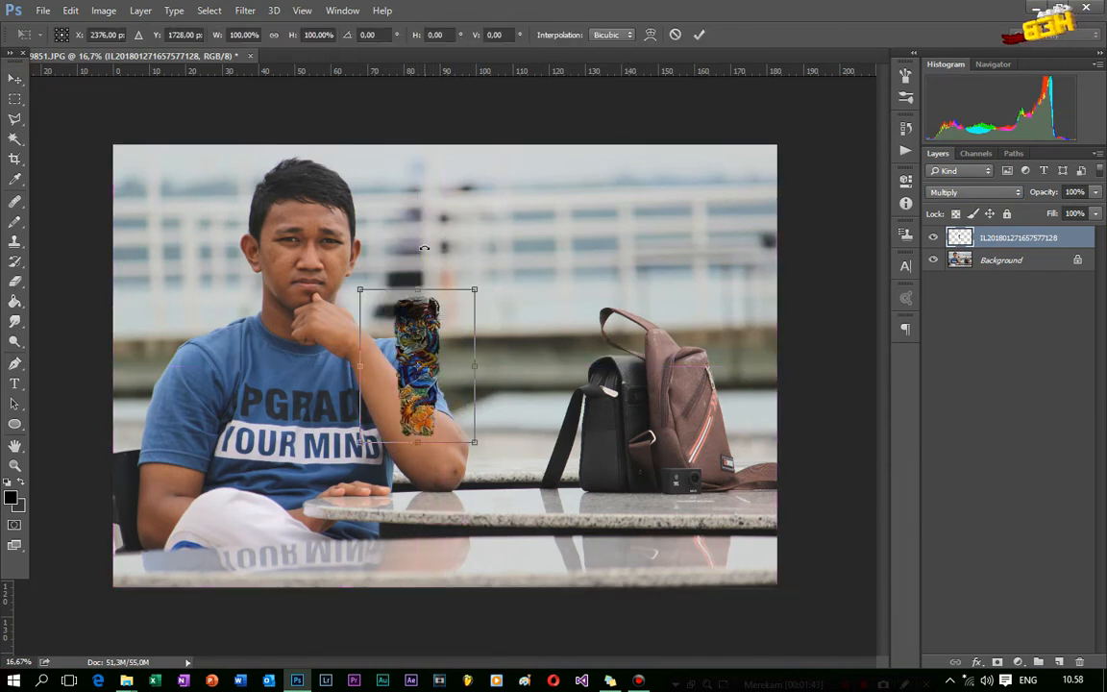
drag(424, 249, 507, 489)
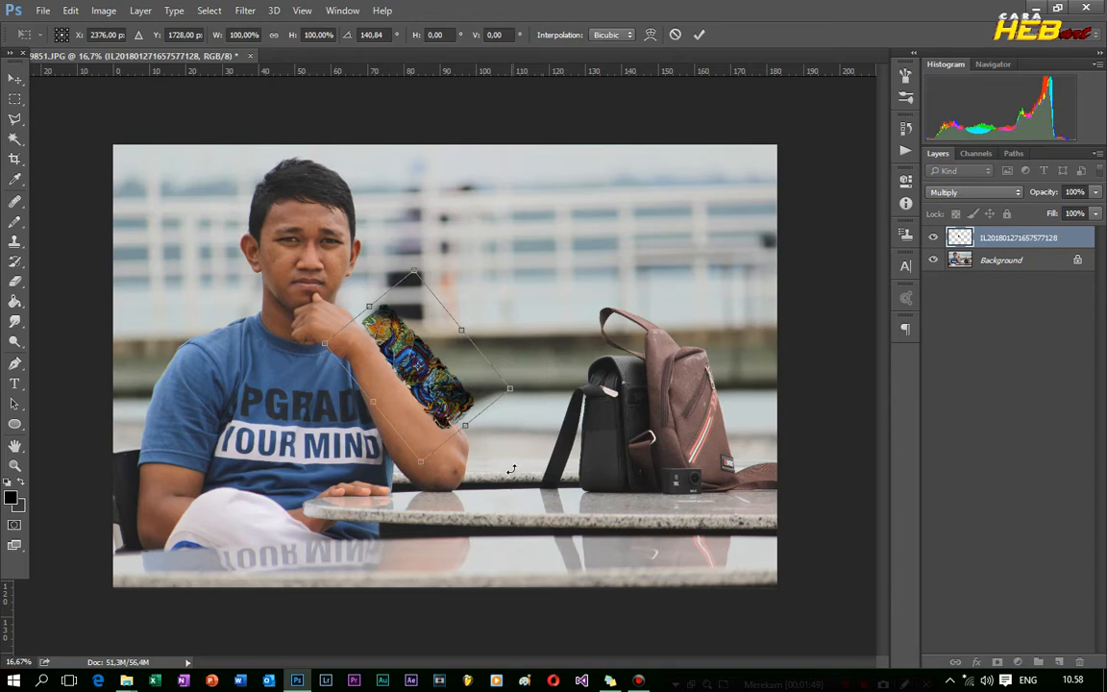
Step: Position the tattoo on the forearm between wrist and elbow, fine-tuning its rotation to about 143°
key(ctrl+plus)
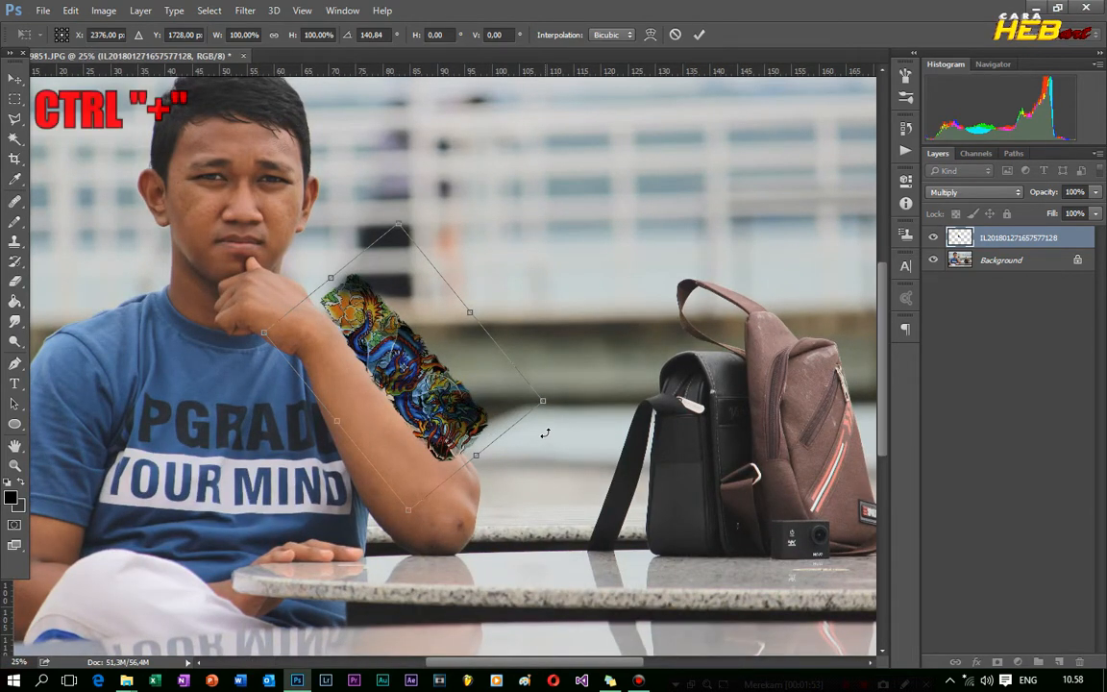
key(ctrl+plus)
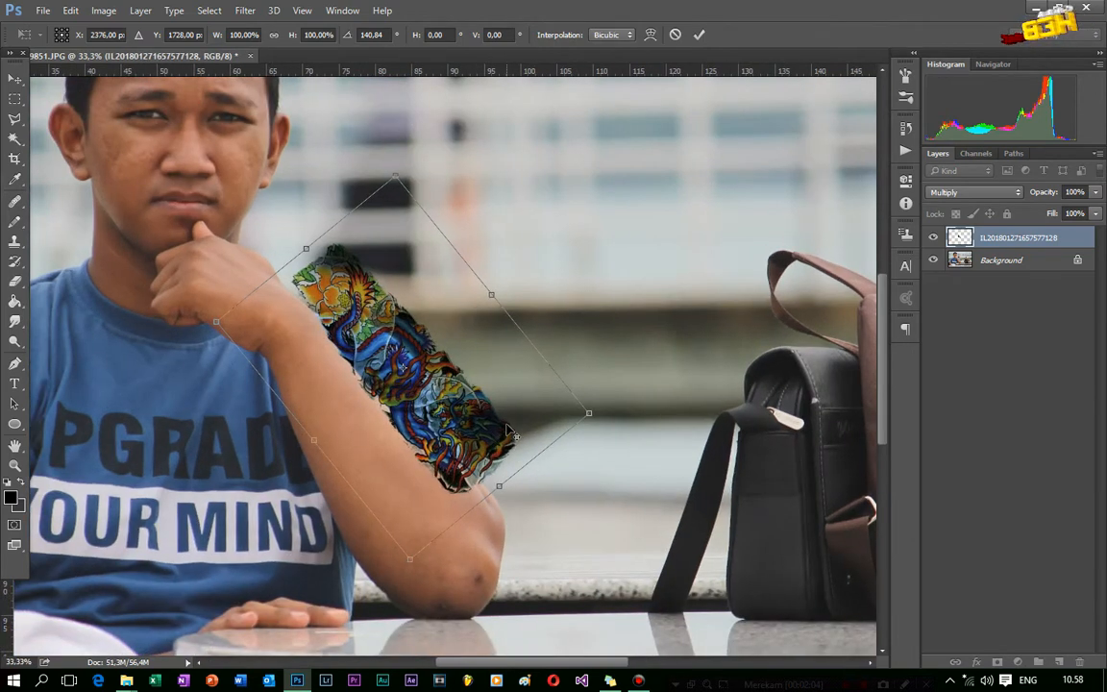
key(alt)
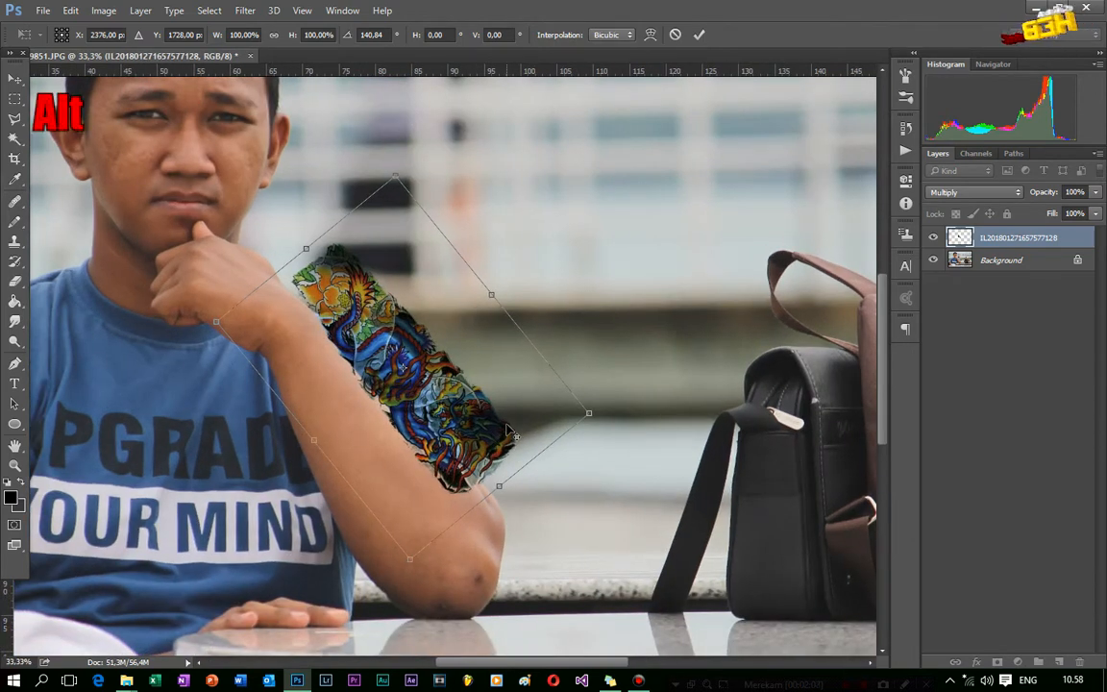
scroll(511, 433, up, 3)
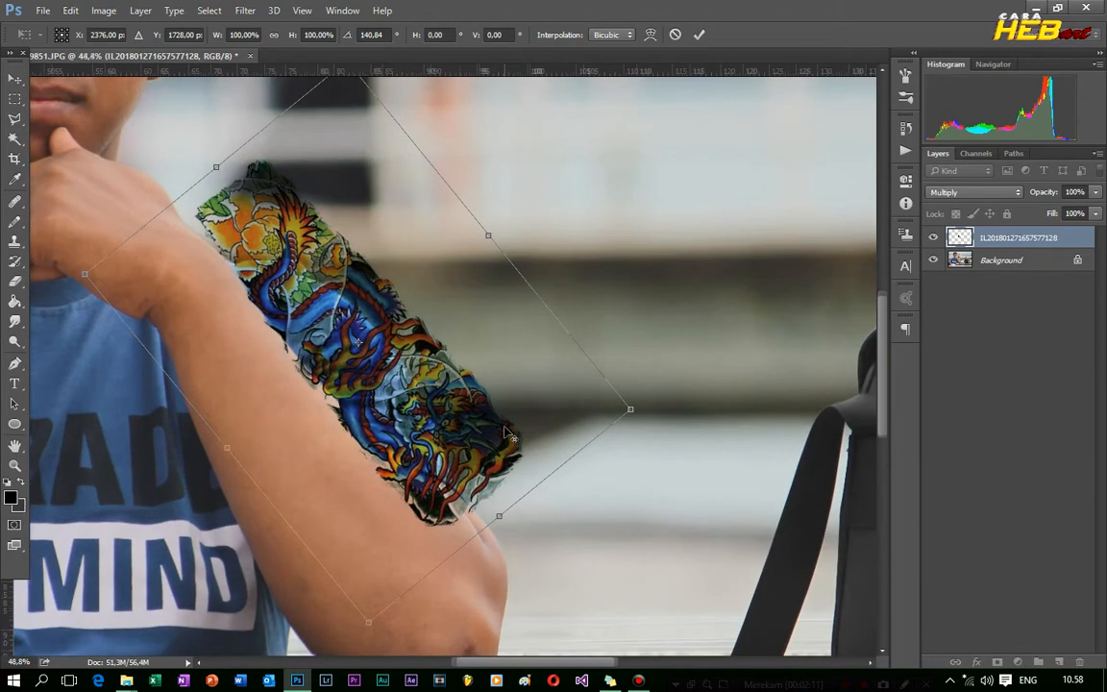
drag(375, 300, 325, 404)
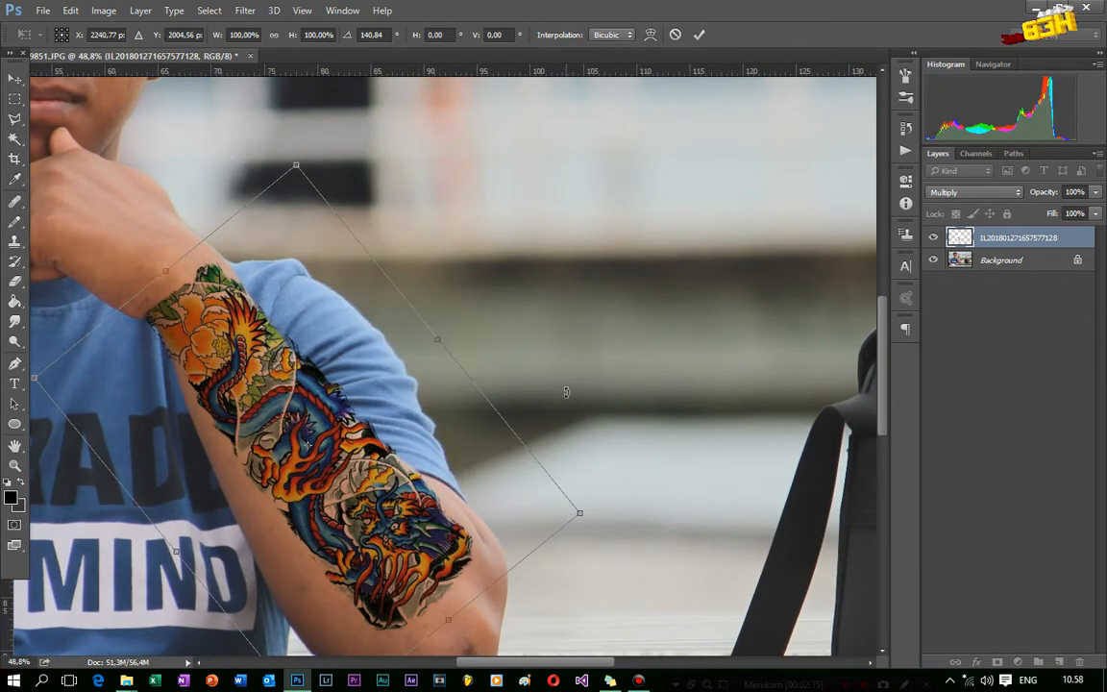
scroll(622, 343, down, 3)
drag(386, 387, 385, 398)
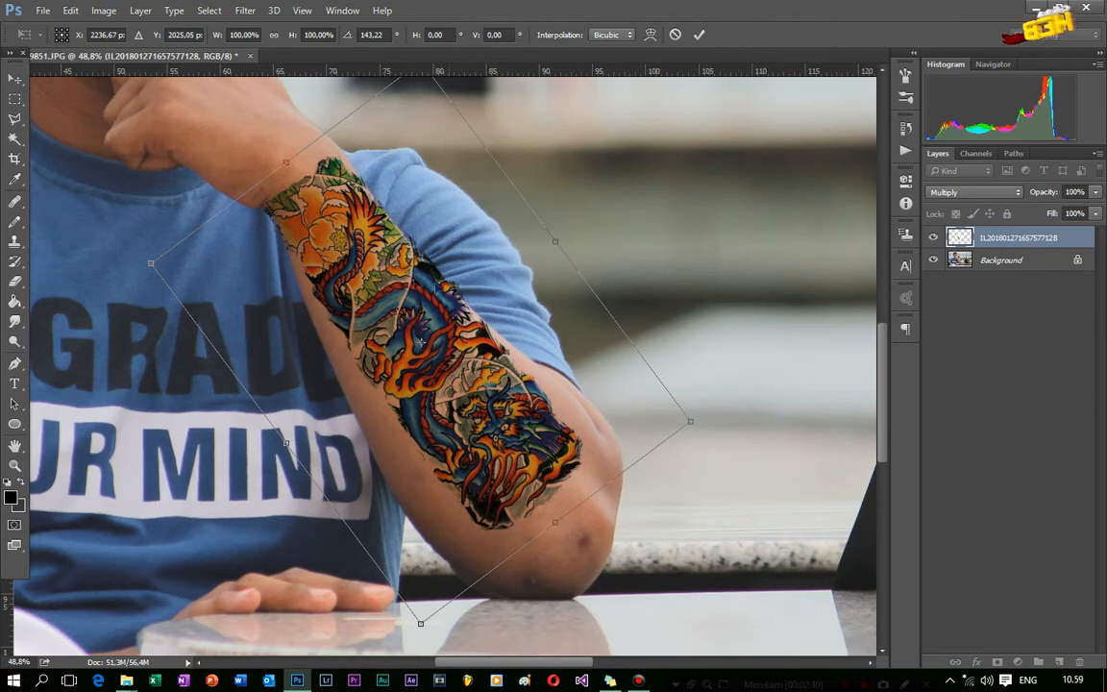
Step: Pull the tattoo's corners and side outward to widen it to about 128% across the forearm
right_click(381, 257)
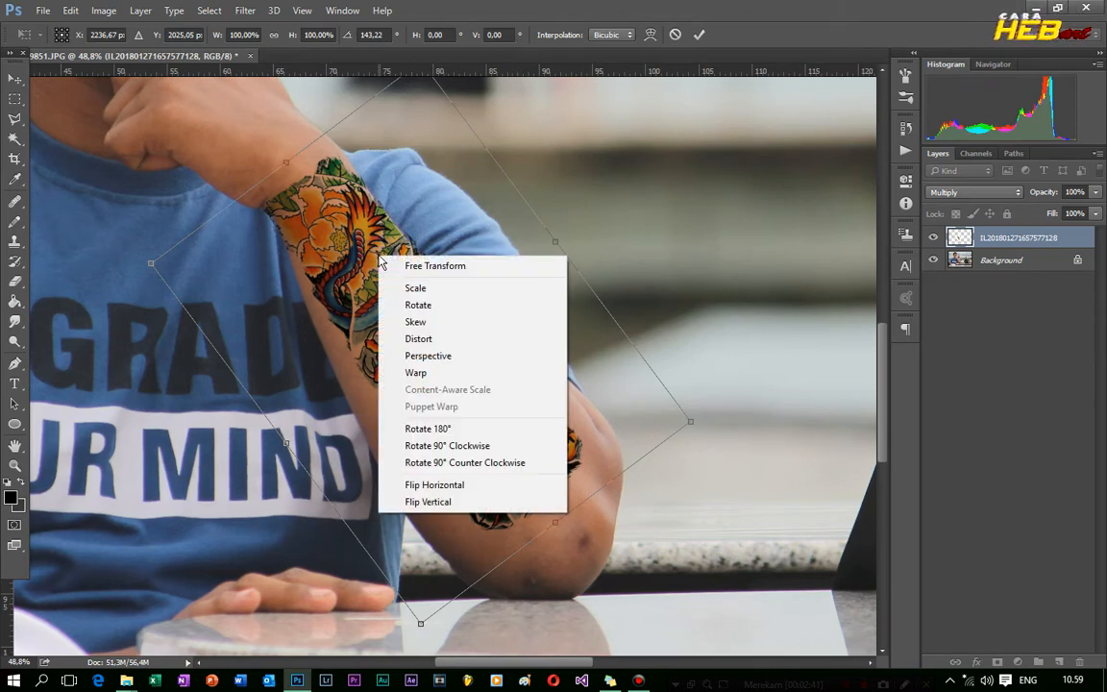
click(456, 356)
right_click(426, 319)
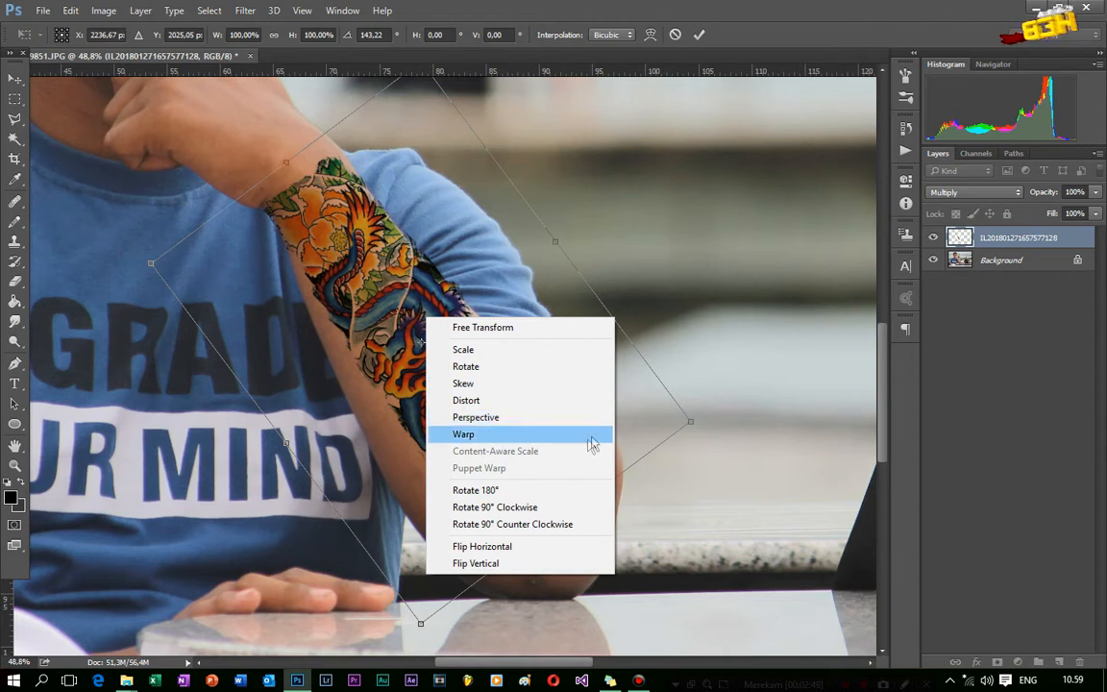
click(674, 287)
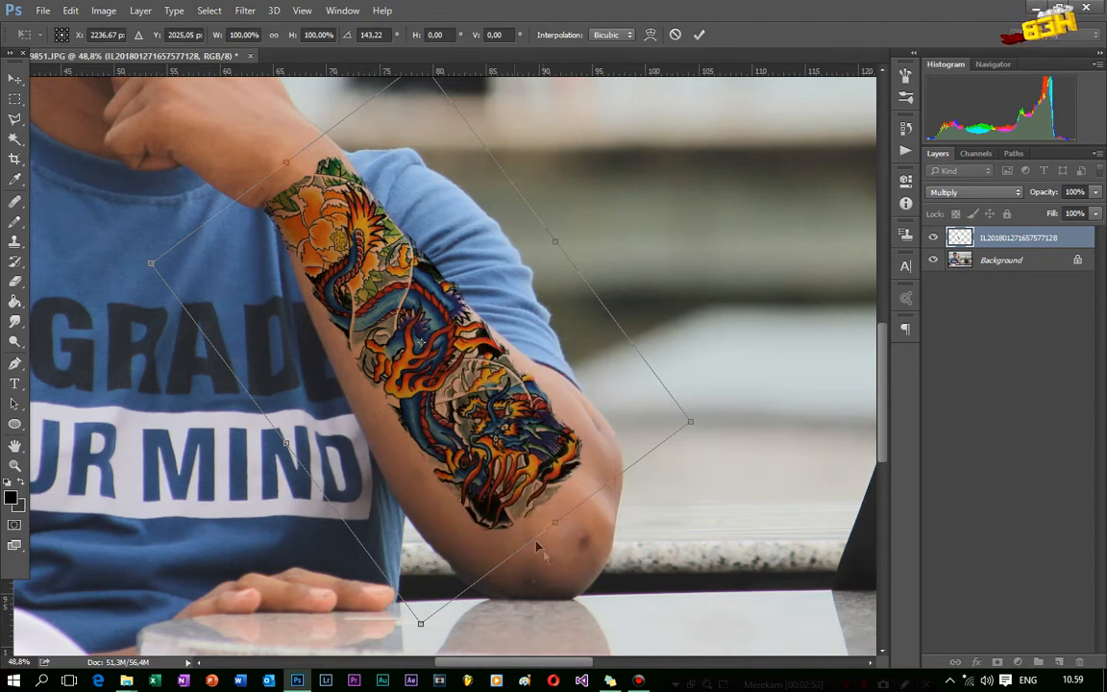
drag(420, 621, 424, 626)
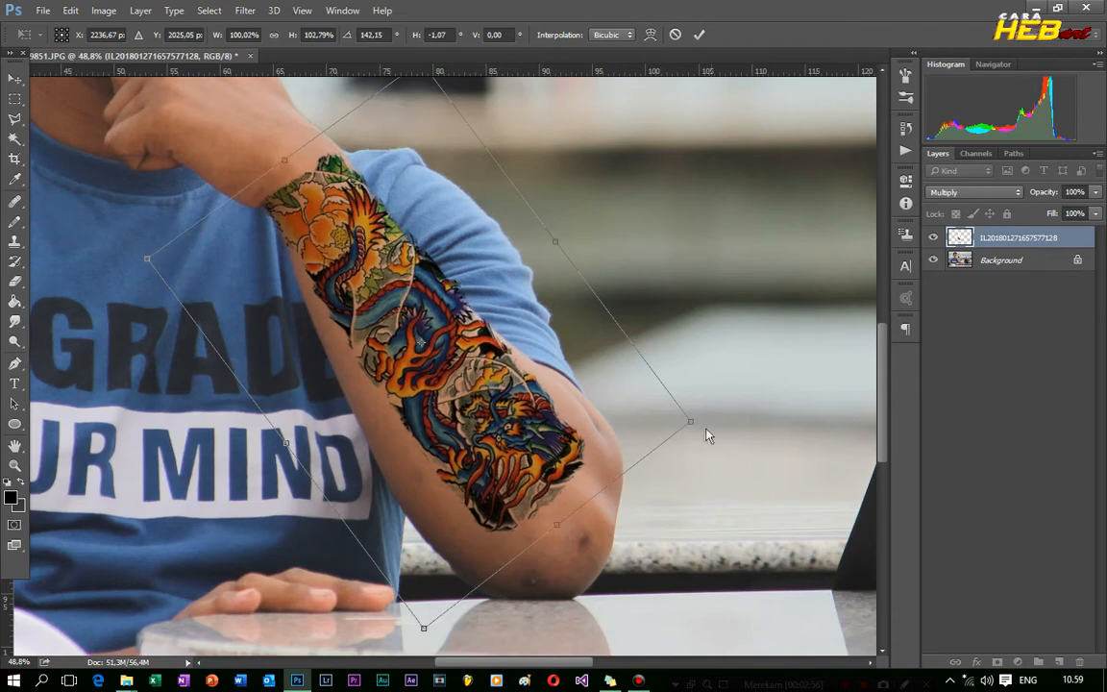
drag(699, 426, 707, 436)
drag(556, 242, 562, 246)
drag(424, 628, 383, 653)
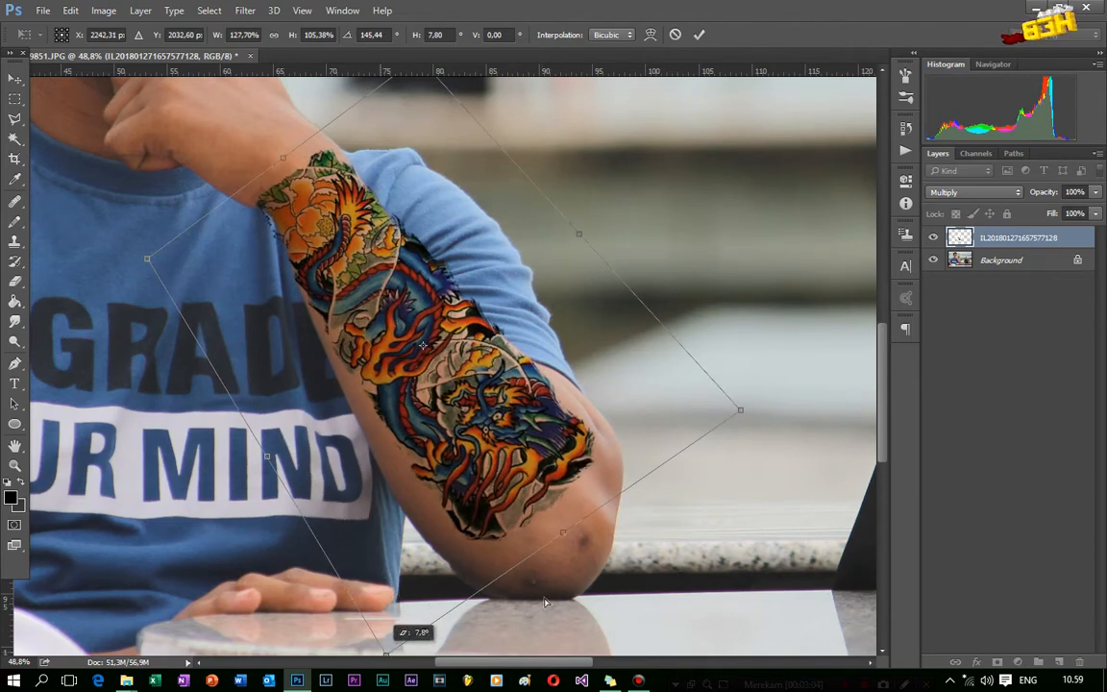
Step: Adjust the tattoo's corners and edges to taper toward the wrist, at about 138% width and 103% height
drag(562, 534, 565, 563)
drag(728, 418, 721, 413)
drag(146, 262, 182, 267)
drag(400, 78, 416, 84)
drag(563, 546, 550, 556)
drag(451, 366, 445, 369)
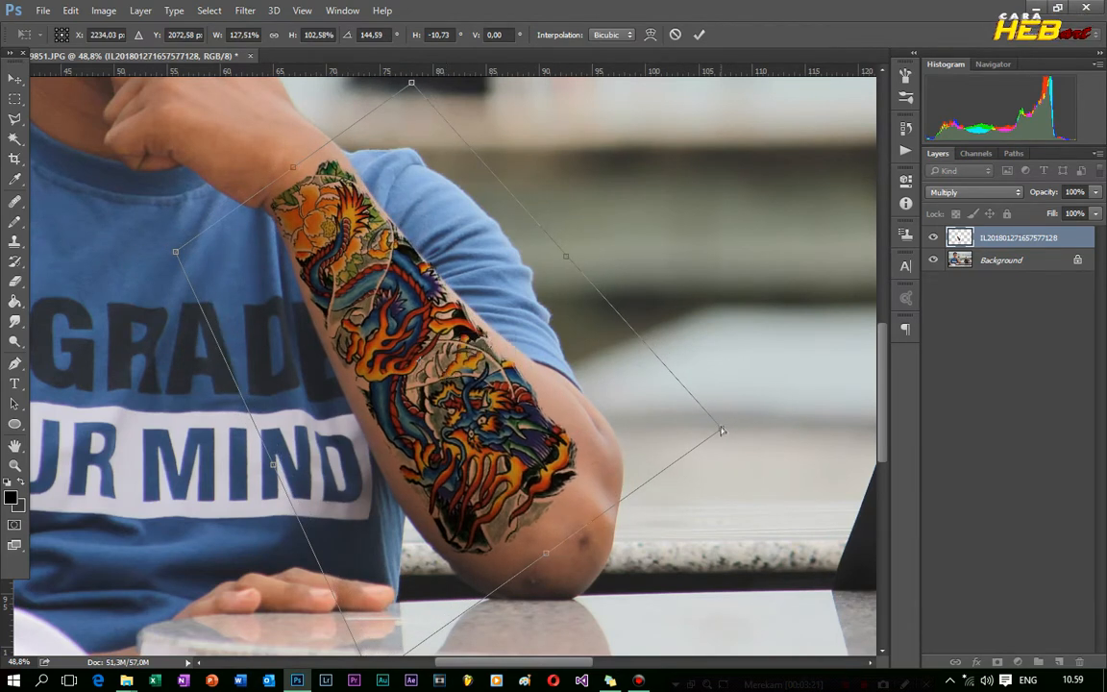
drag(722, 431, 735, 418)
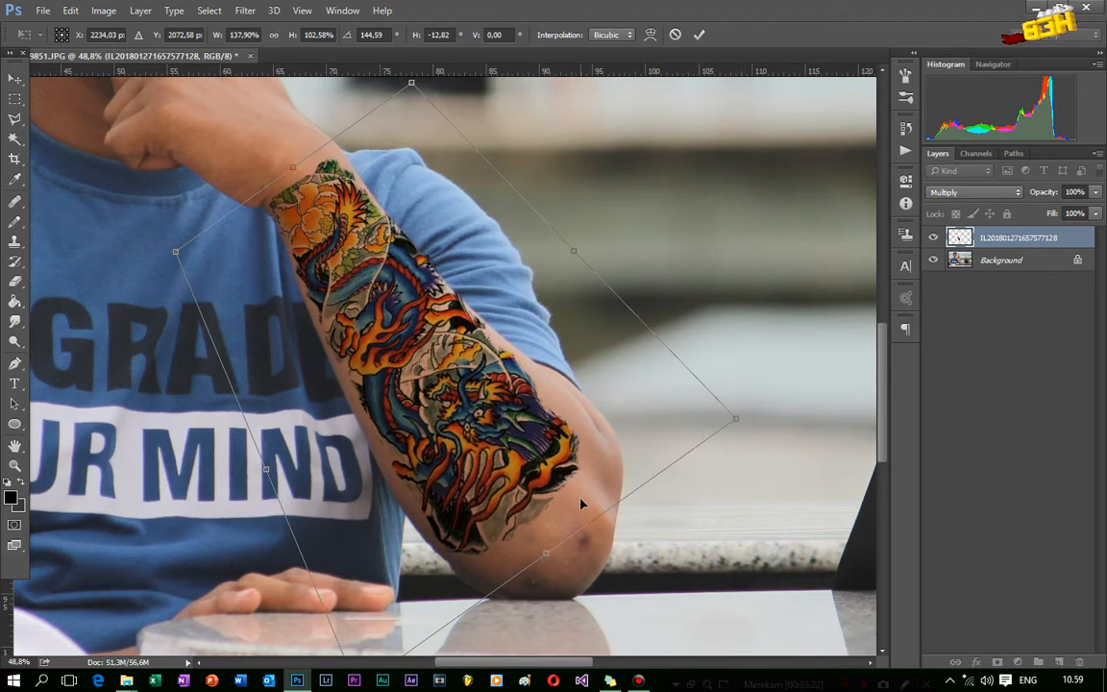
drag(546, 555, 543, 556)
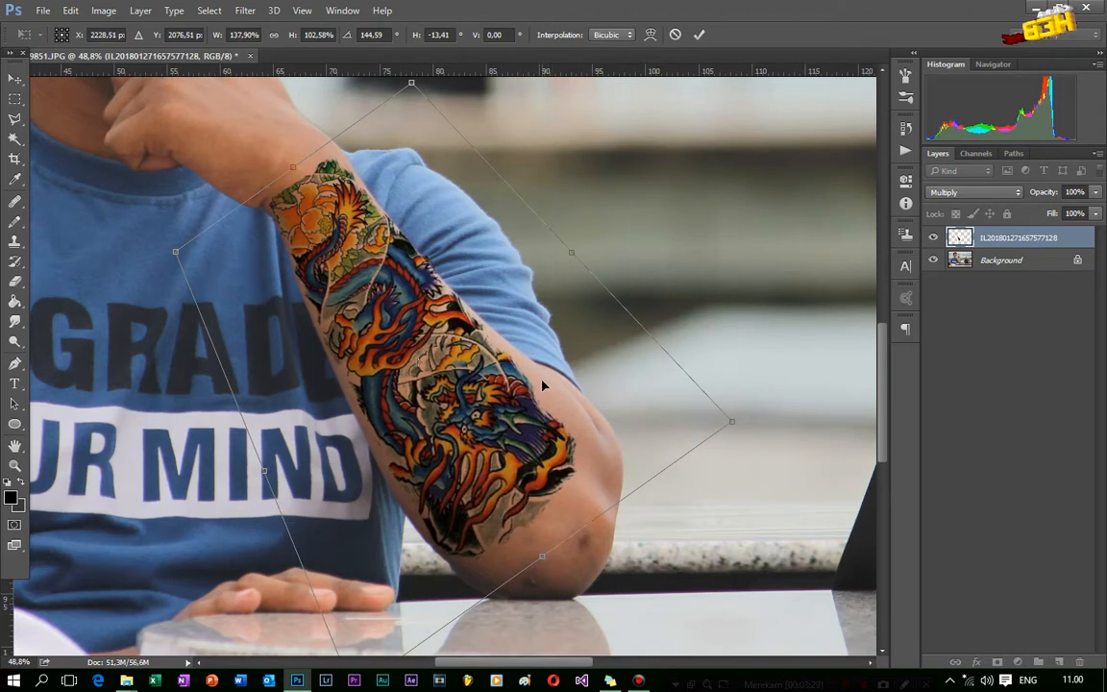
Step: Free-transform the tattoo toward the elbow, to about 151% width and 118% height
right_click(472, 319)
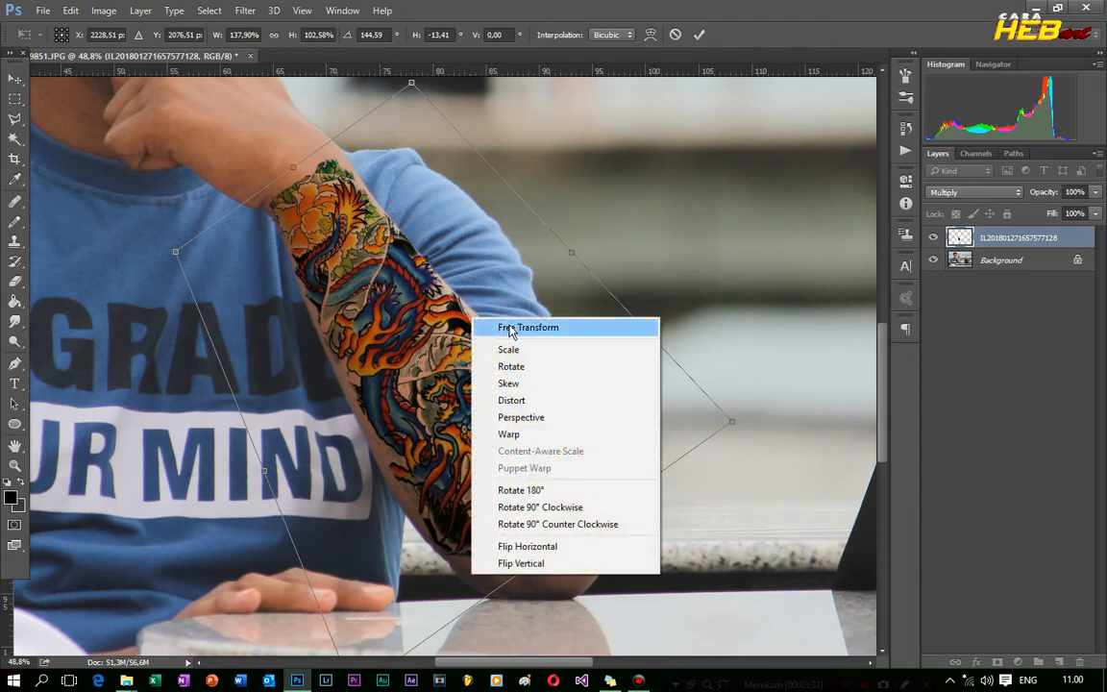
click(510, 330)
drag(541, 560, 564, 590)
drag(589, 268, 592, 265)
drag(272, 490, 267, 496)
drag(764, 449, 770, 450)
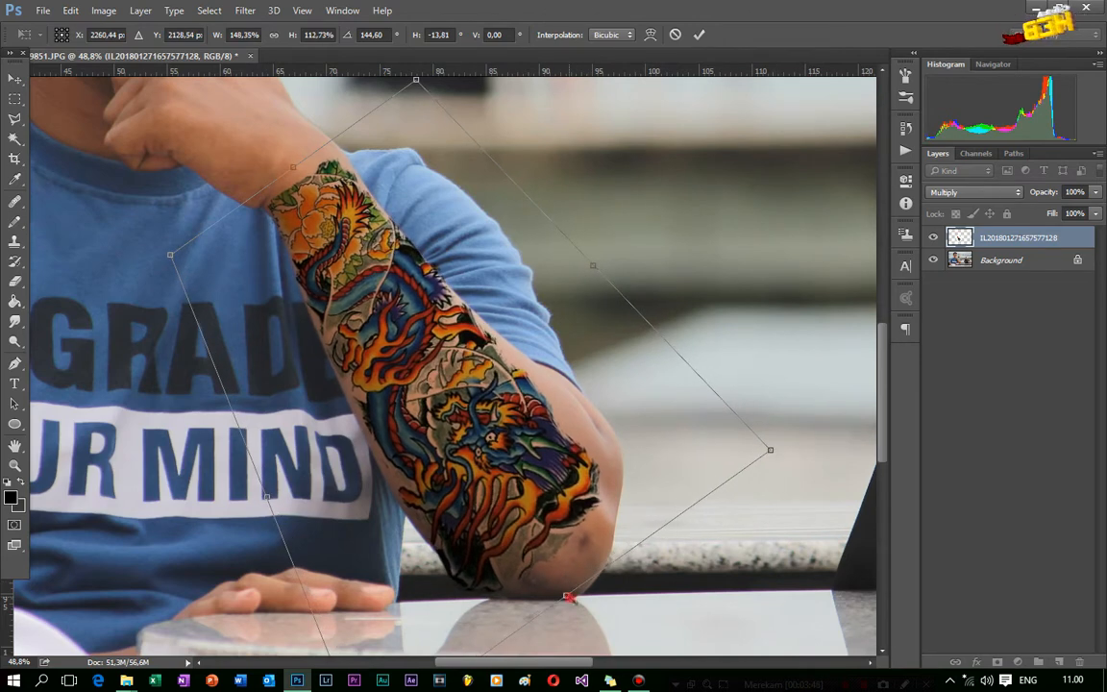
drag(567, 596, 578, 613)
Step: Refine the tattoo's elbow-end corners and edges, bringing it to about 155% width and 117% height
right_click(559, 342)
click(623, 441)
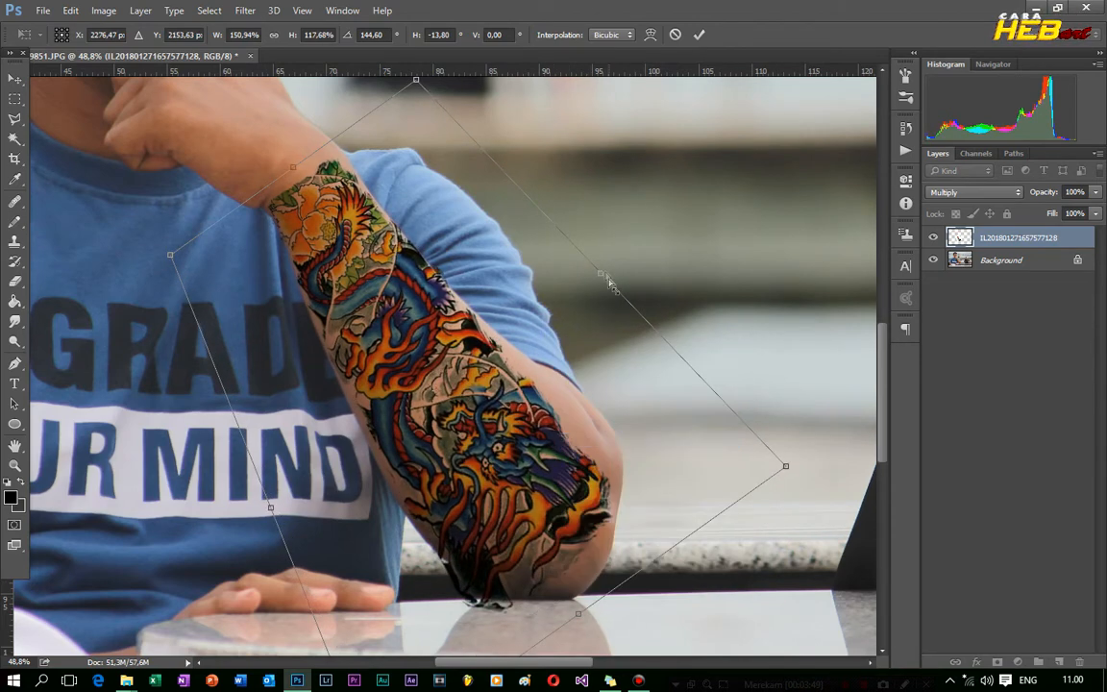
drag(599, 276, 598, 272)
scroll(371, 646, down, 3)
drag(371, 642, 371, 636)
drag(576, 487, 585, 481)
drag(383, 636, 373, 634)
drag(586, 482, 583, 492)
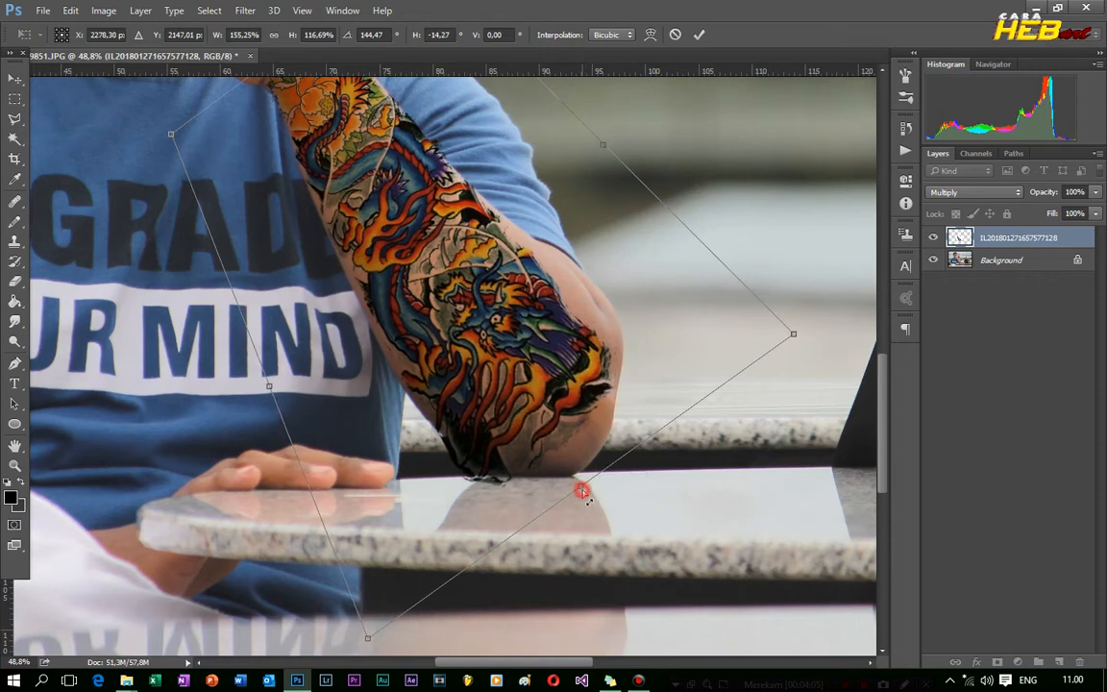
Step: Switch the tattoo's transformation to Warp and bend its elbow-end corner and edges around the elbow
scroll(582, 491, up, 1)
right_click(561, 367)
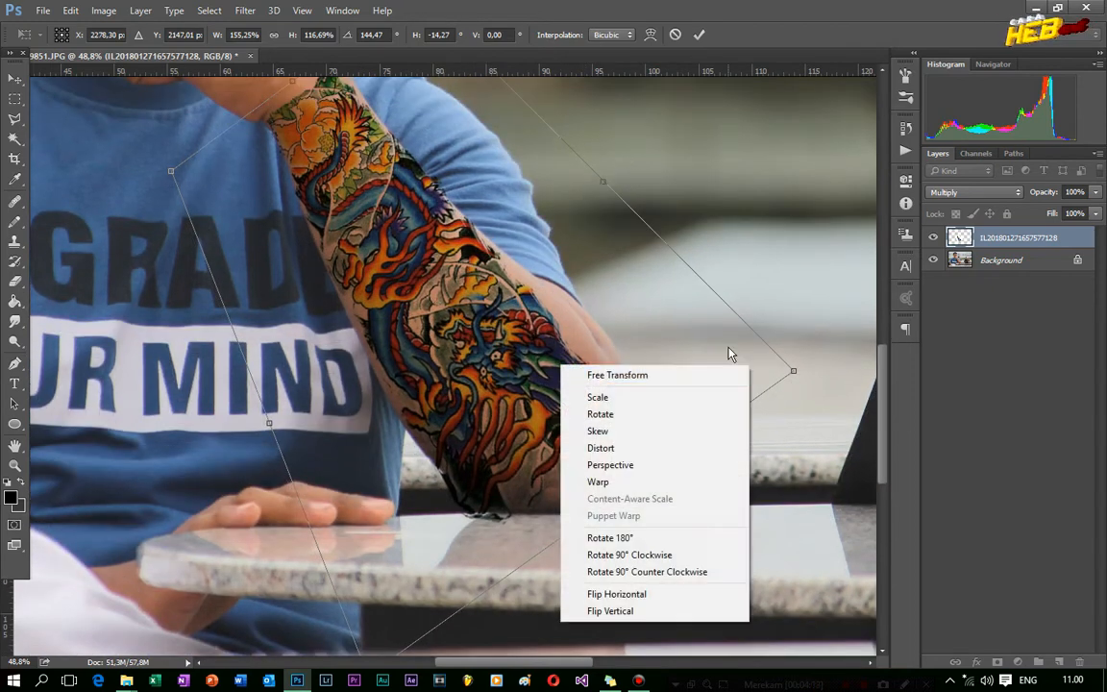
click(643, 486)
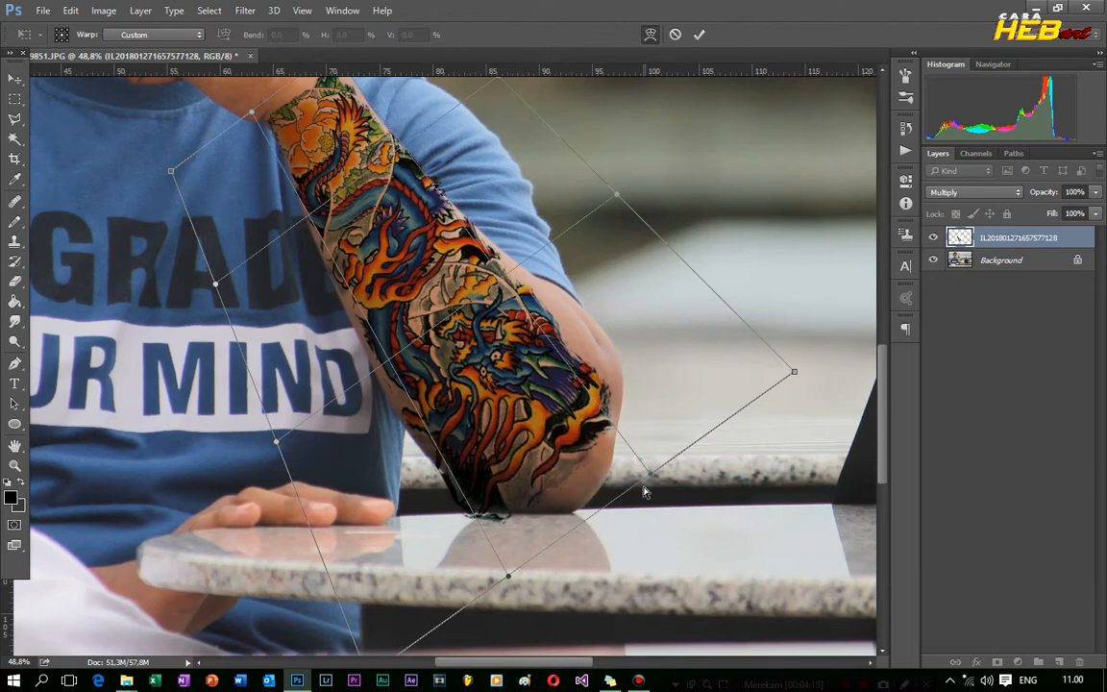
drag(509, 516, 506, 513)
drag(518, 562, 518, 546)
drag(652, 472, 670, 482)
drag(794, 371, 767, 362)
drag(276, 442, 240, 478)
Step: Fine-tune the warp along the tattoo's sleeve-side edge and at its wrist end to follow the forearm
scroll(720, 266, up, 2)
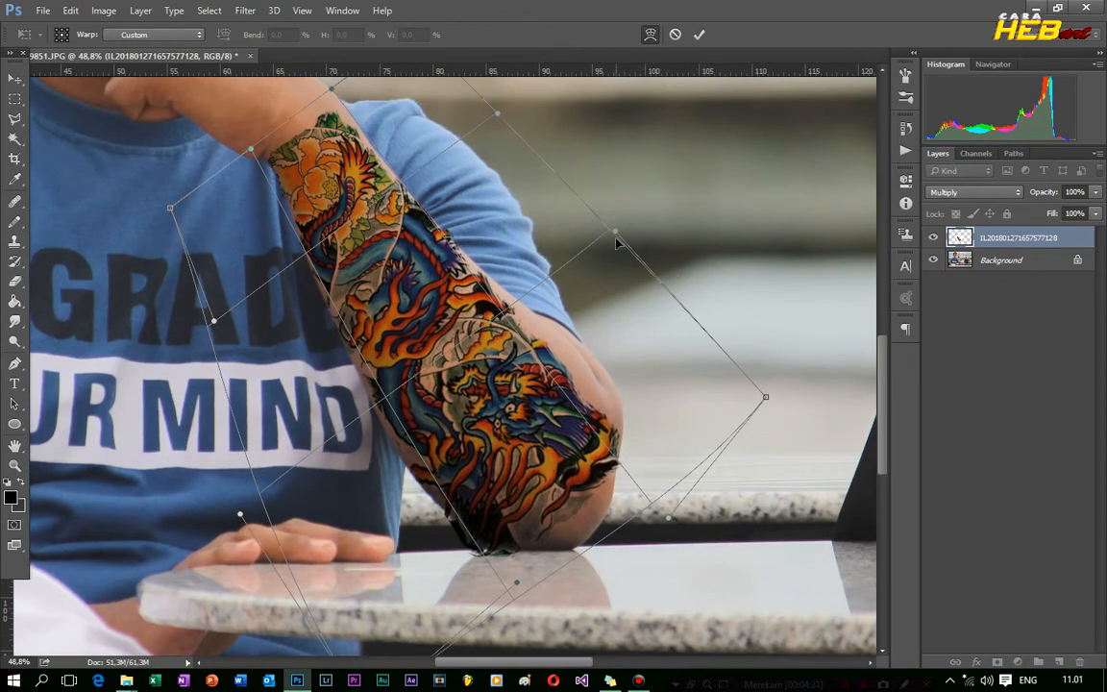
drag(617, 236, 621, 232)
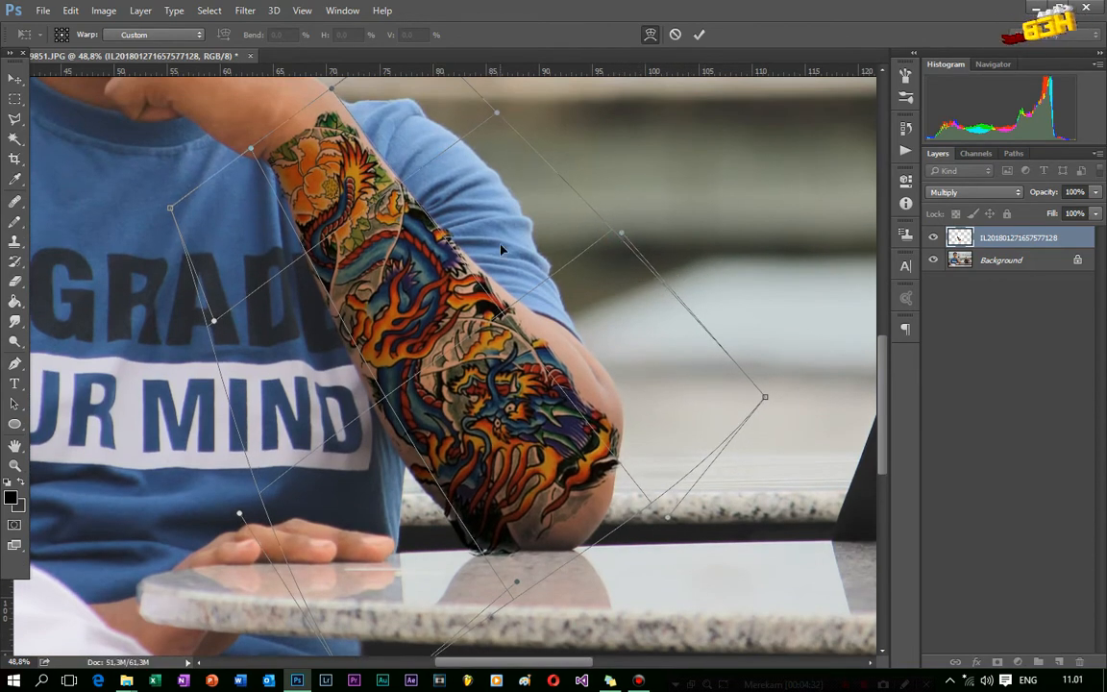
scroll(498, 241, up, 2)
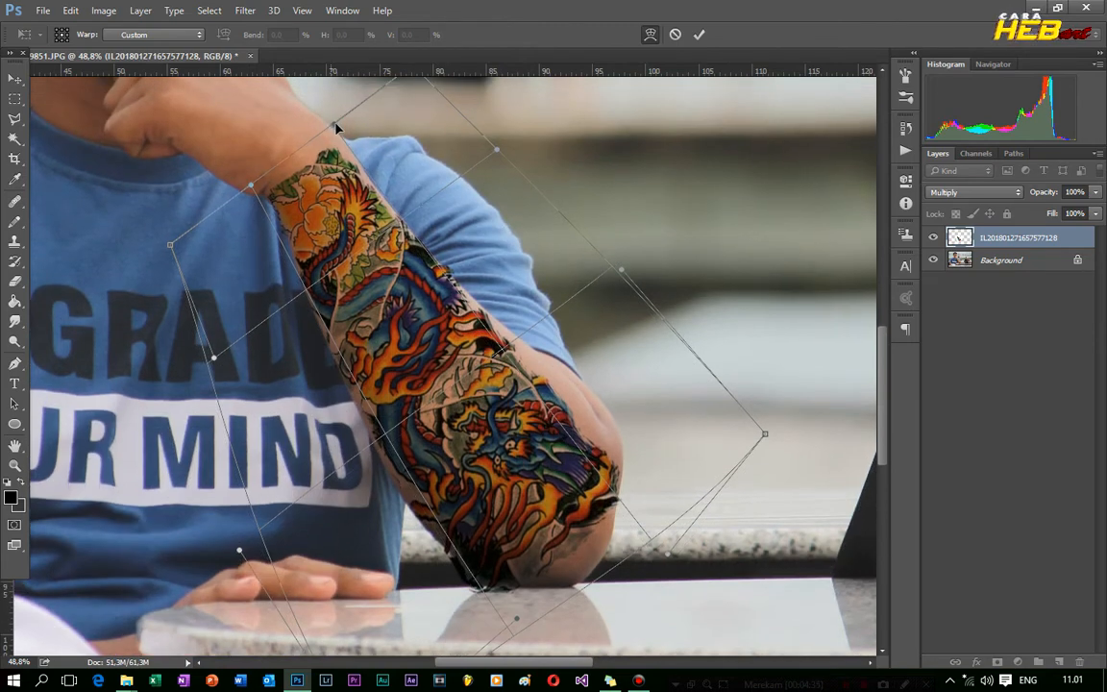
scroll(569, 351, down, 2)
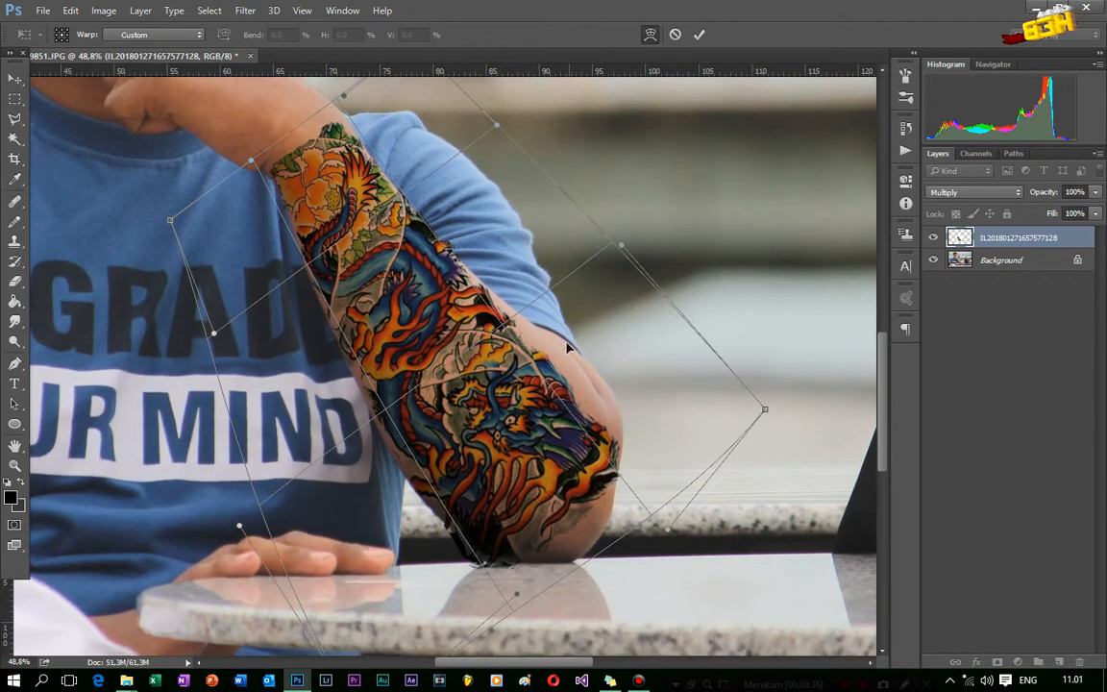
Step: Warp the tattoo's elbow end further by pulling its corners, handles and lower edge inward to round it over the elbow
scroll(568, 350, down, 2)
drag(517, 568, 532, 571)
scroll(532, 571, down, 1)
drag(668, 494, 704, 506)
drag(765, 372, 731, 327)
scroll(731, 327, down, 3)
drag(369, 639, 383, 624)
drag(240, 441, 221, 460)
drag(530, 512, 544, 490)
Step: Pull the warp's outer elbow corner and sleeve-side handles in line with the arm's outline and apply the transformation
scroll(544, 490, up, 3)
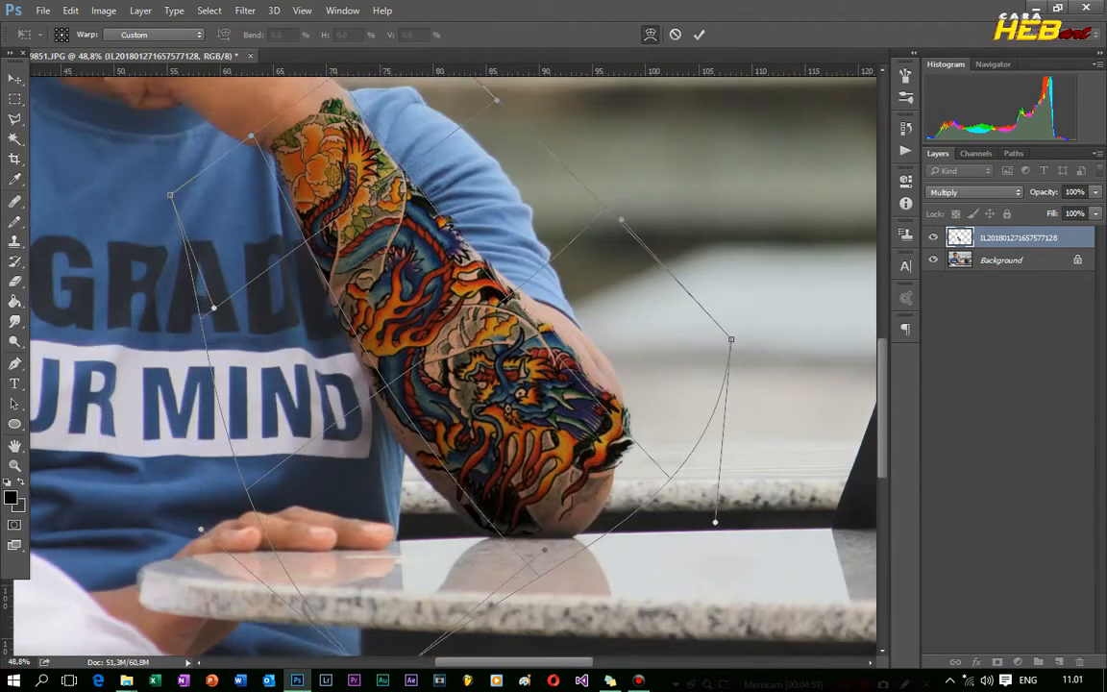
scroll(544, 550, up, 2)
scroll(730, 351, down, 2)
drag(732, 350, 707, 345)
drag(622, 233, 635, 224)
drag(715, 534, 709, 531)
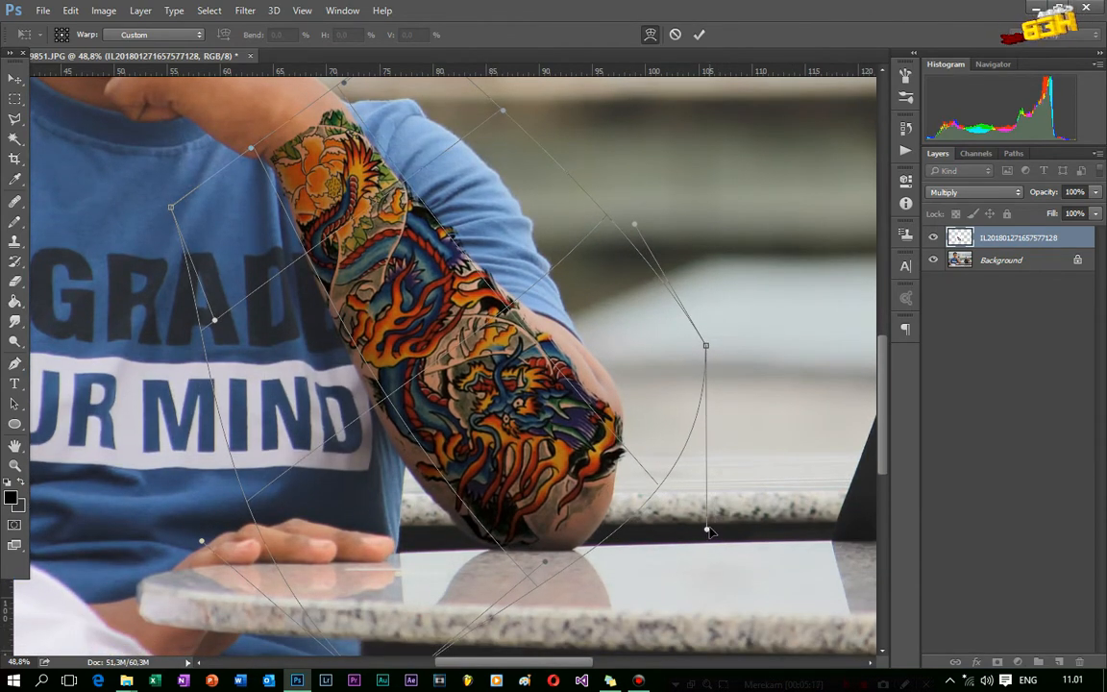
drag(507, 114, 497, 114)
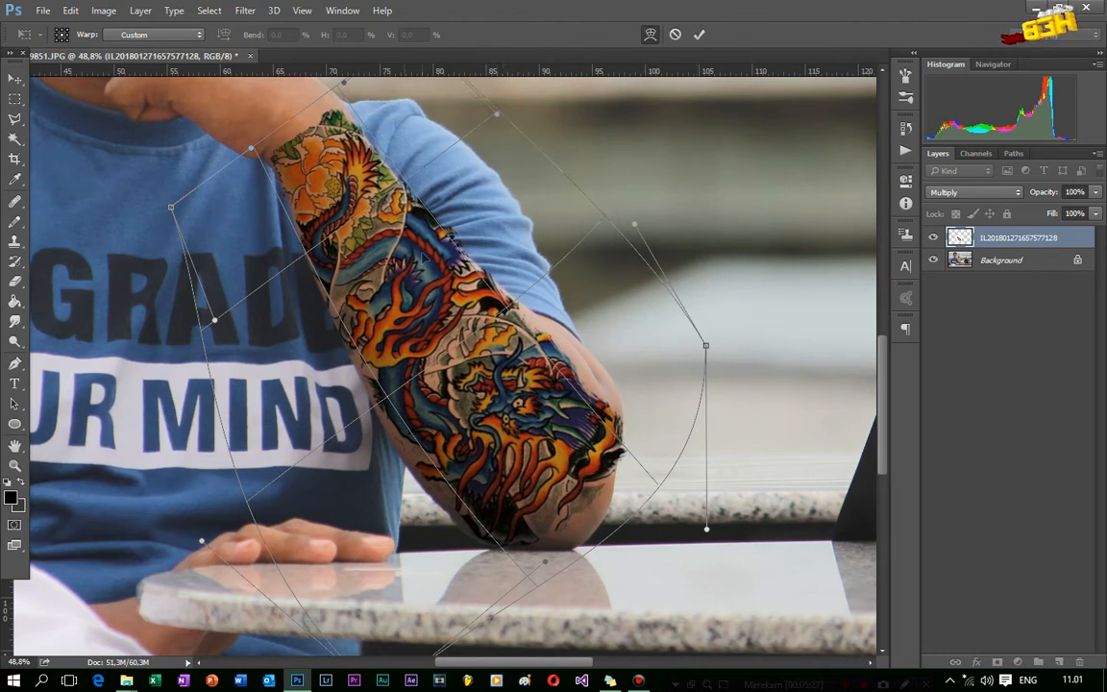
click(18, 79)
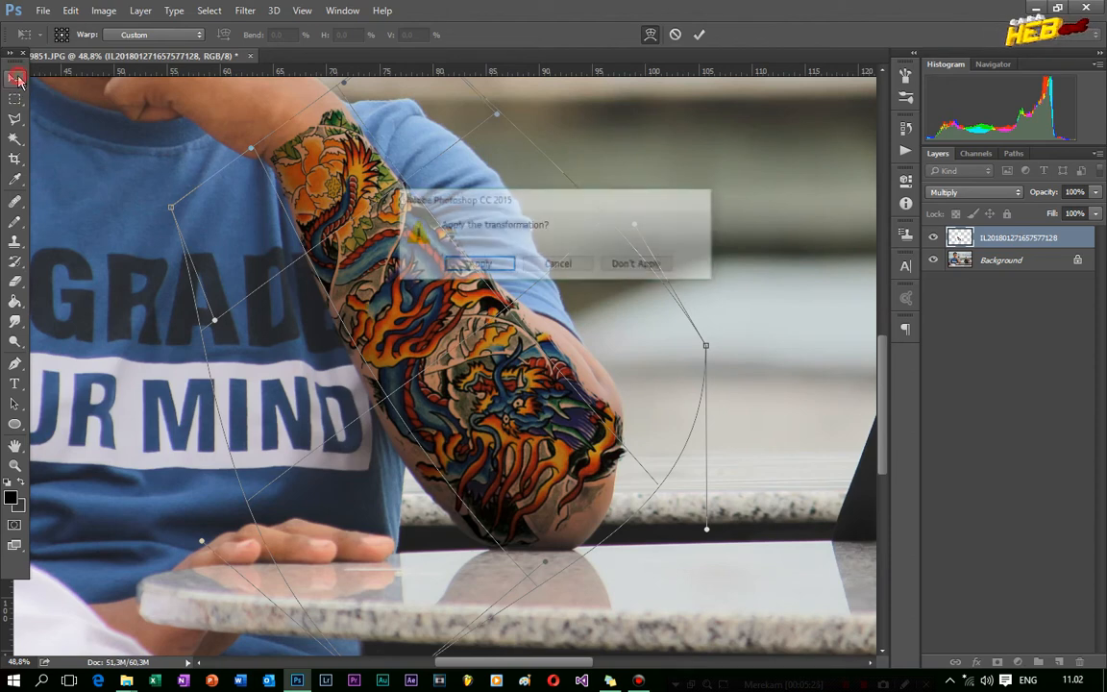
click(479, 264)
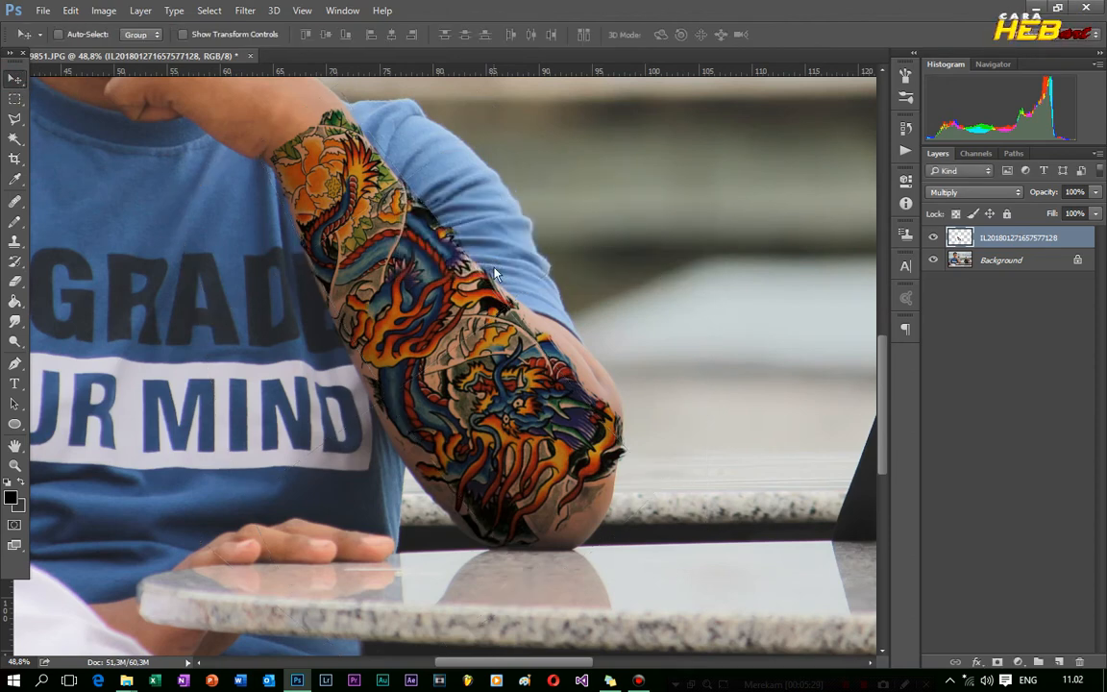
key(ctrl+semicolon)
key(ctrl+plus)
key(ctrl+semicolon)
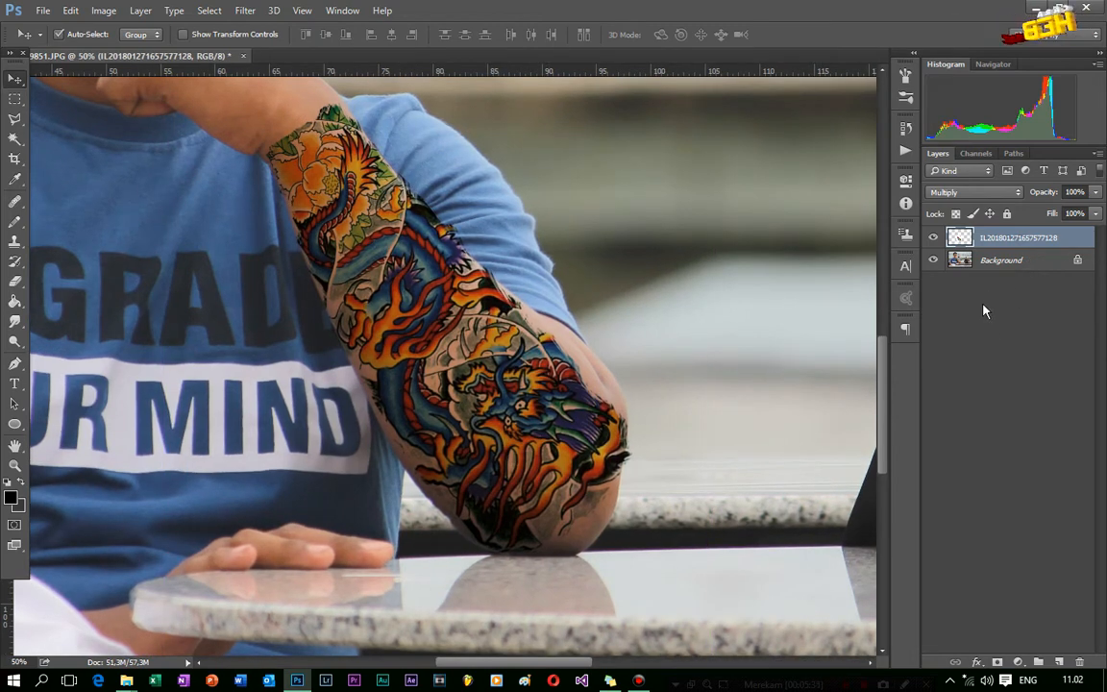
key(ctrl+semicolon)
key(ctrl+semicolon)
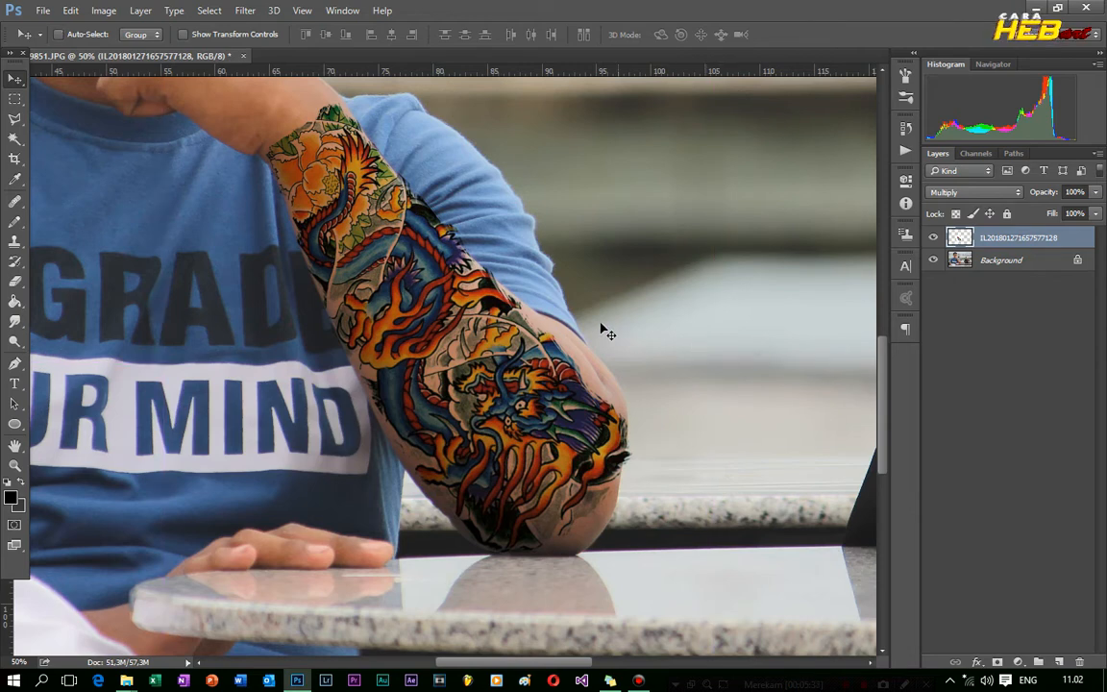
key(ctrl+semicolon)
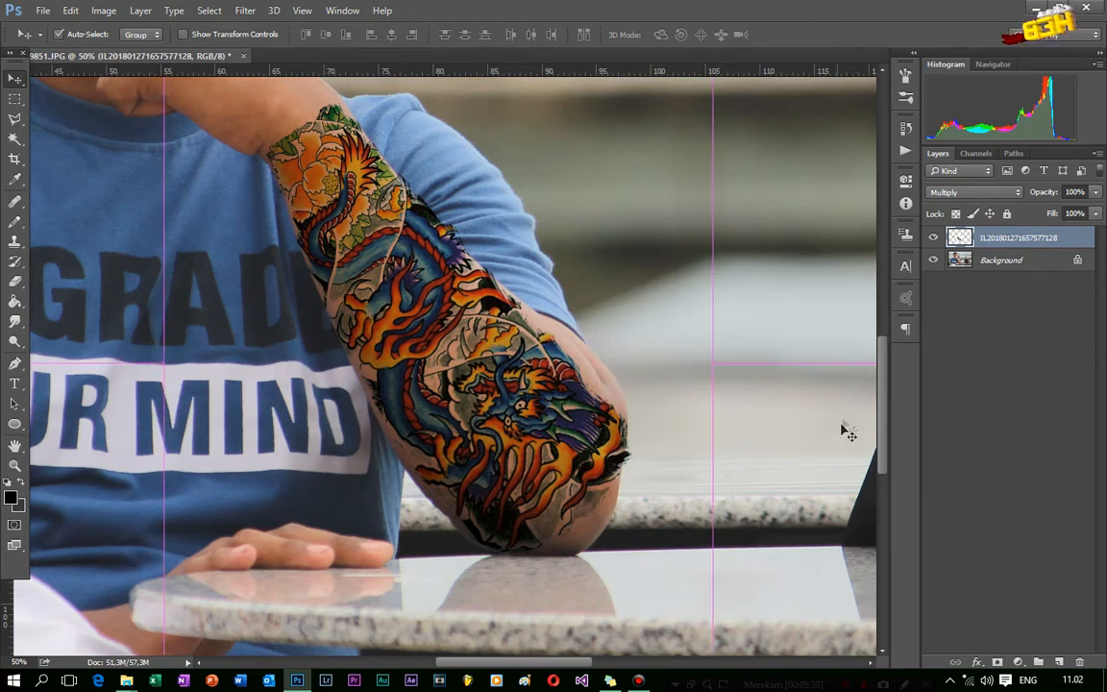
key(ctrl+semicolon)
Step: Duplicate the tattoo layer and hide the original one beneath the copy
key(ctrl+j)
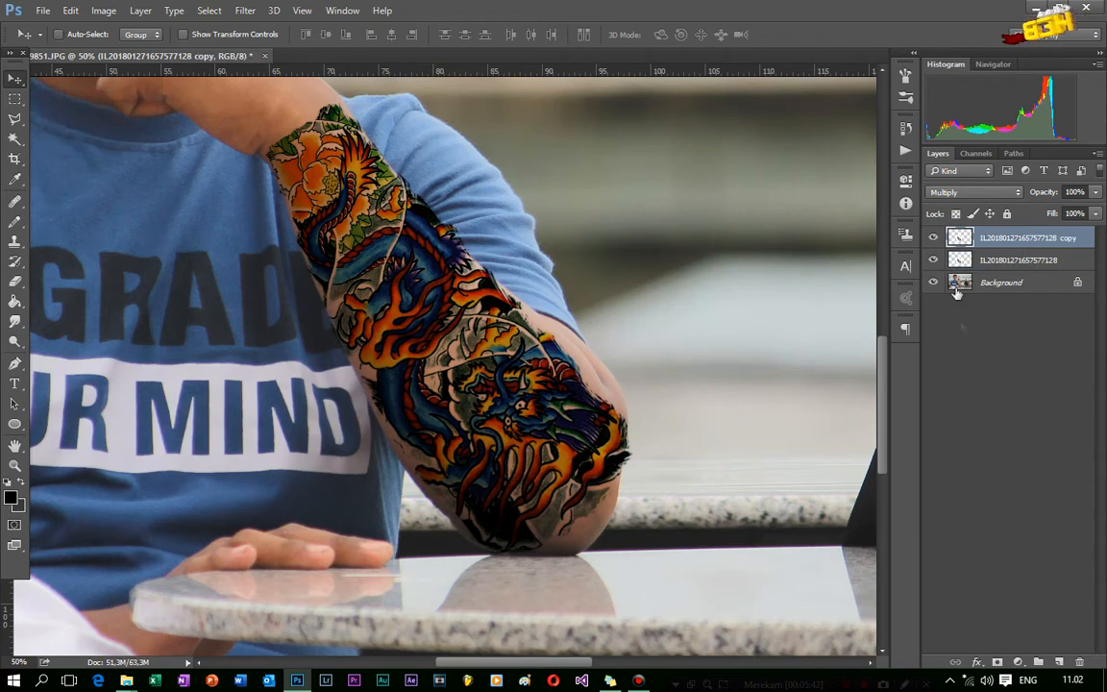
click(960, 260)
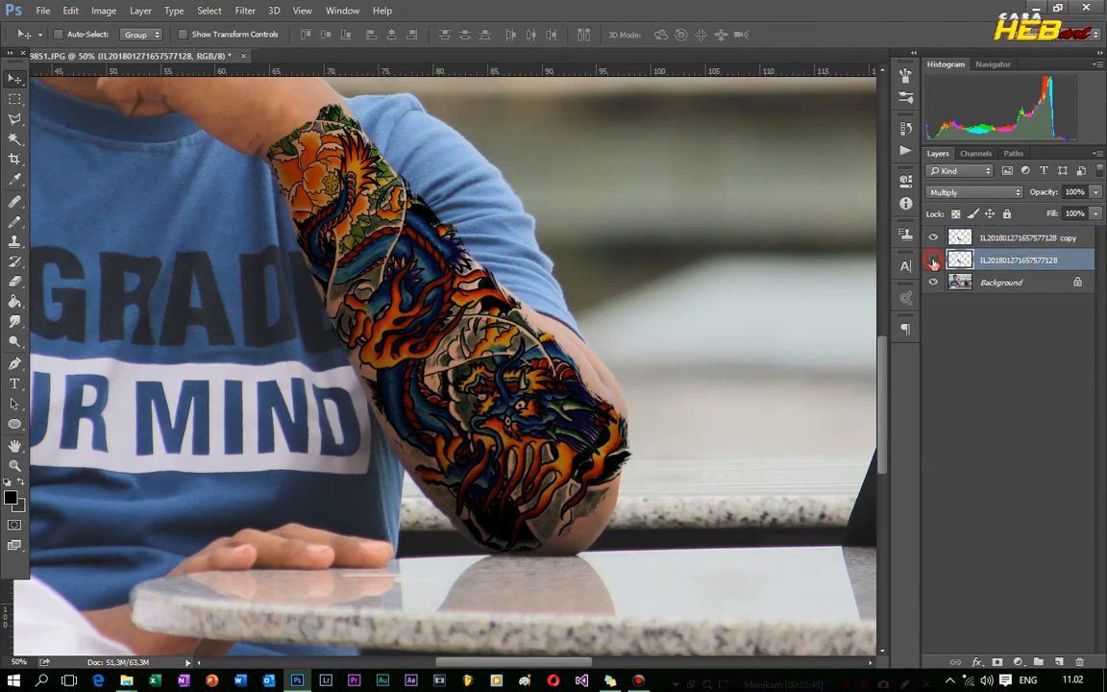
click(934, 260)
Step: On the copied tattoo layer, erase the parts spilling over the forearm, wrist and elbow outlines with a size 40 Eraser brush
scroll(801, 417, up, 3)
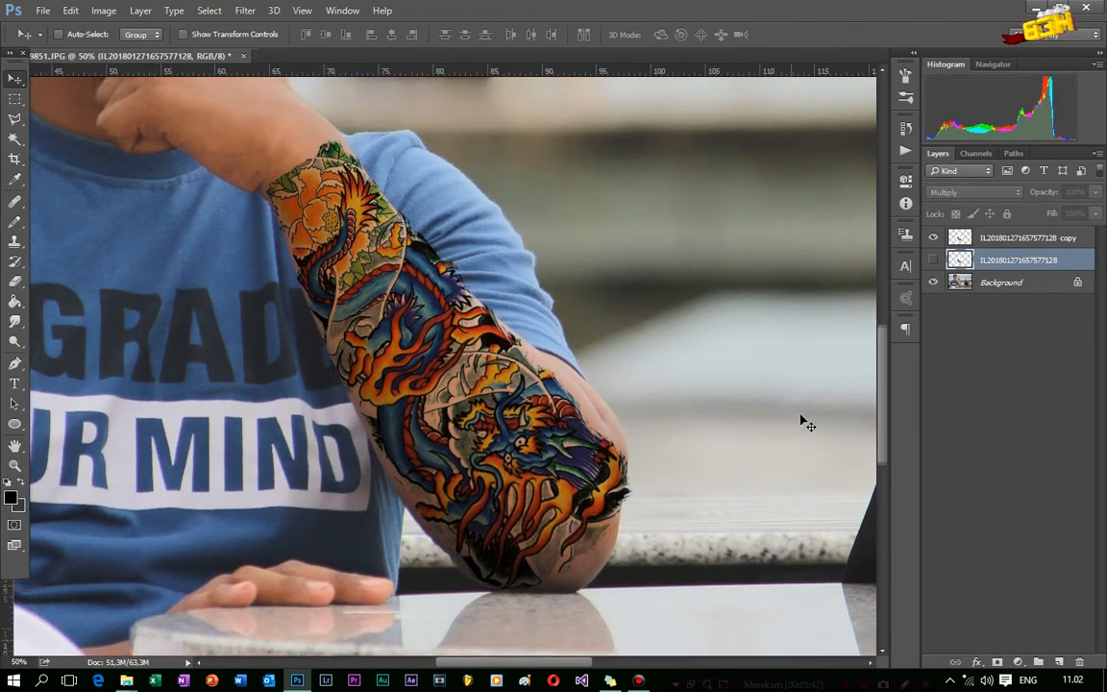
key(ctrl+plus)
key(ctrl+plus)
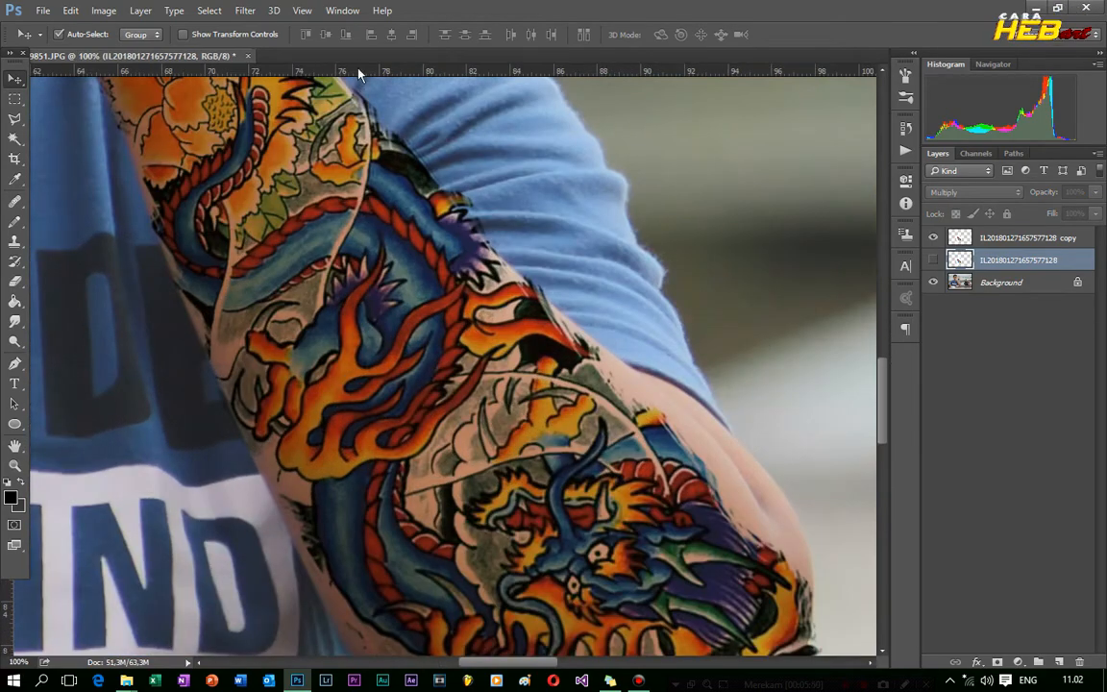
key(ctrl+plus)
key(ctrl+minus)
key(ctrl+minus)
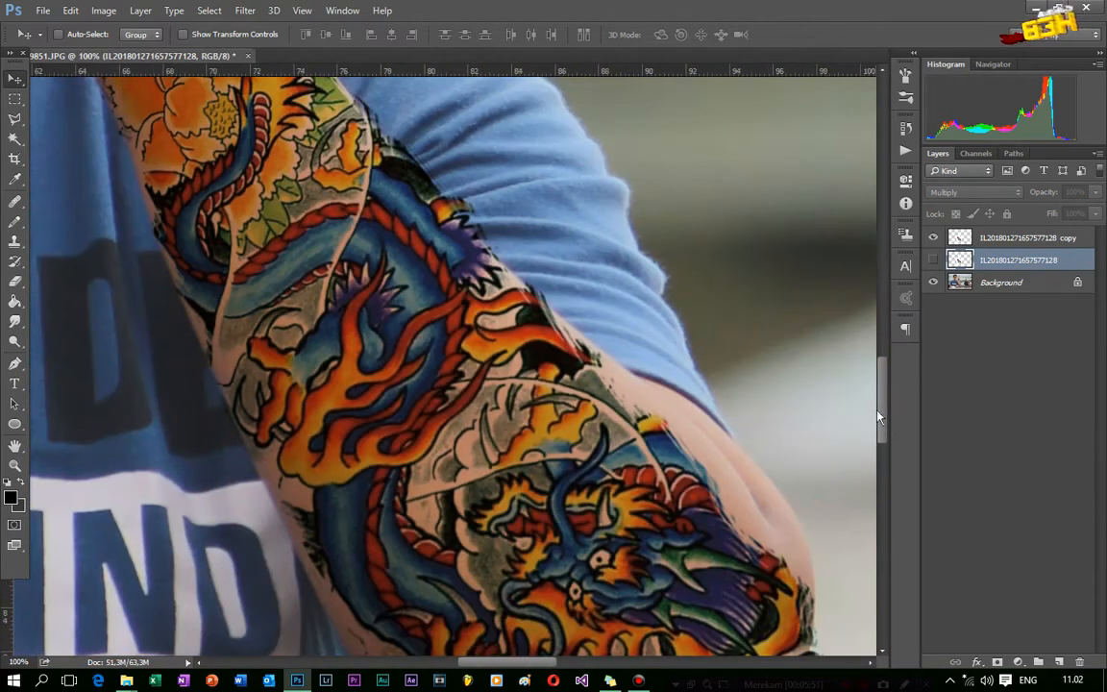
key(ctrl+minus)
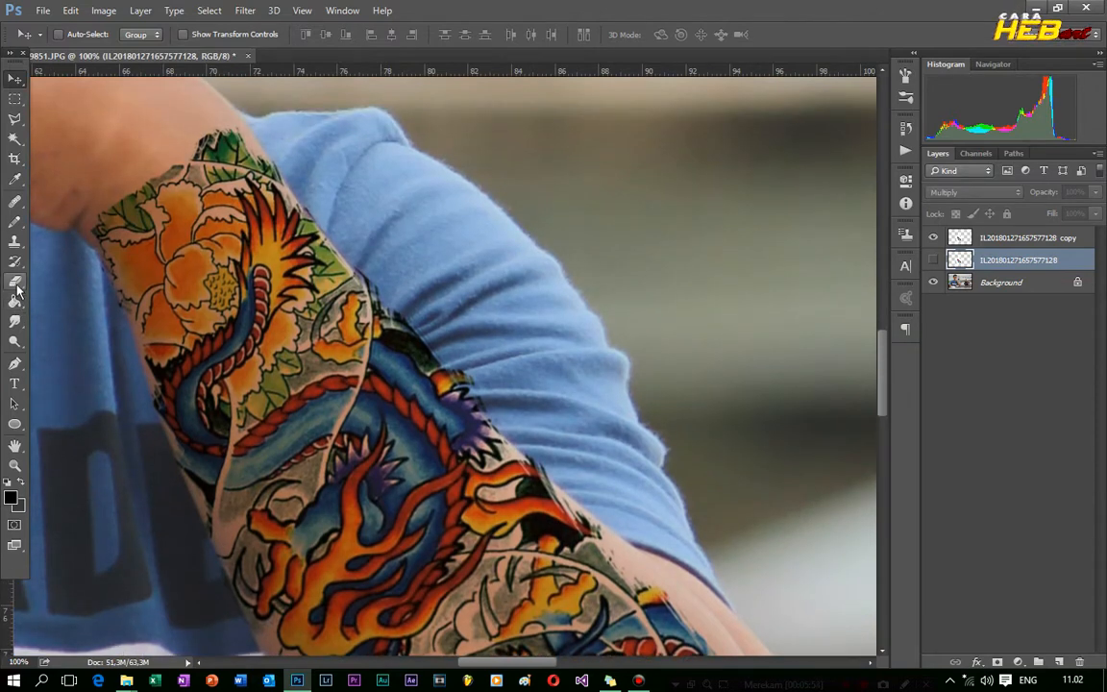
click(16, 283)
click(65, 34)
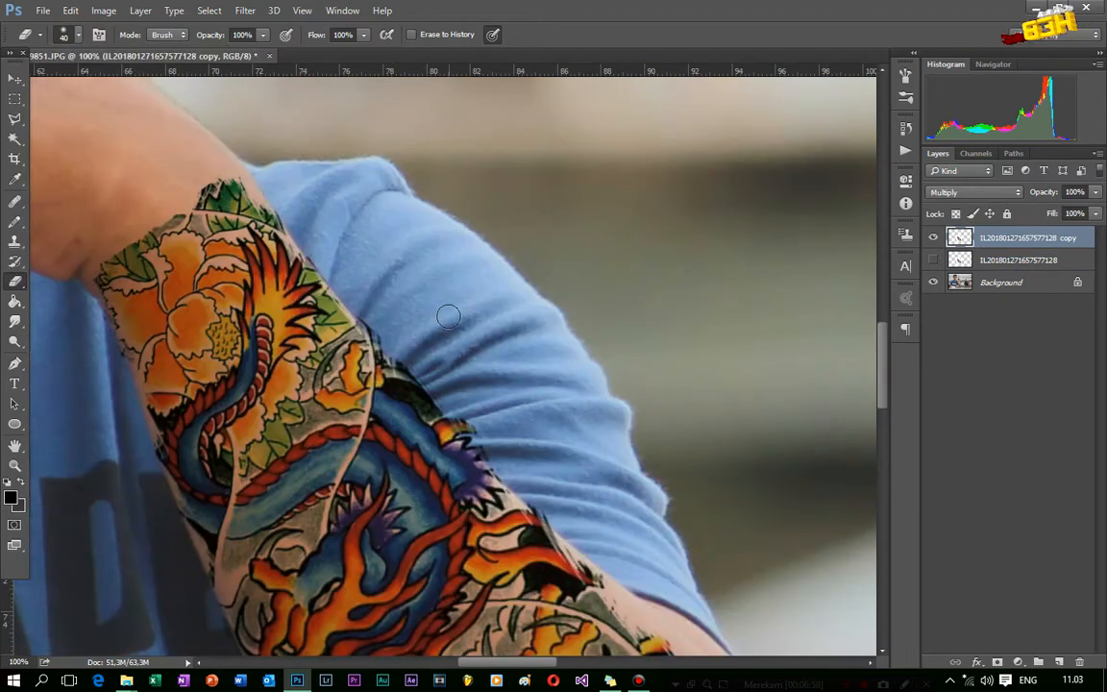
mouse_move(321, 255)
mouse_down()
mouse_move(336, 303)
mouse_move(408, 380)
mouse_up()
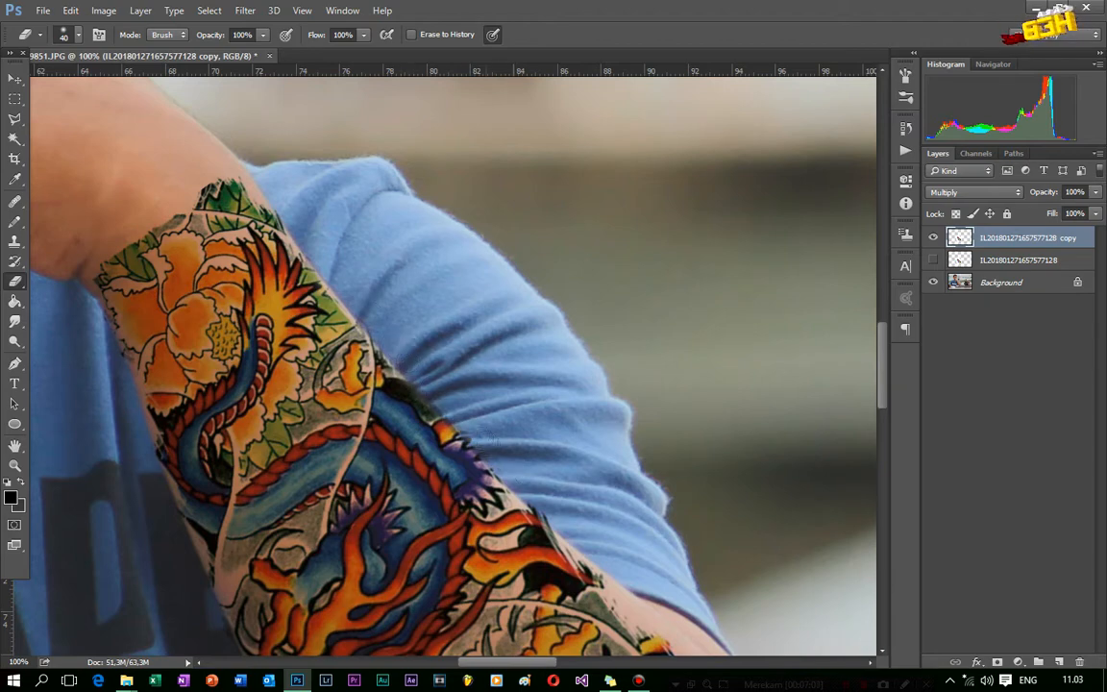
click(503, 464)
drag(199, 181, 221, 169)
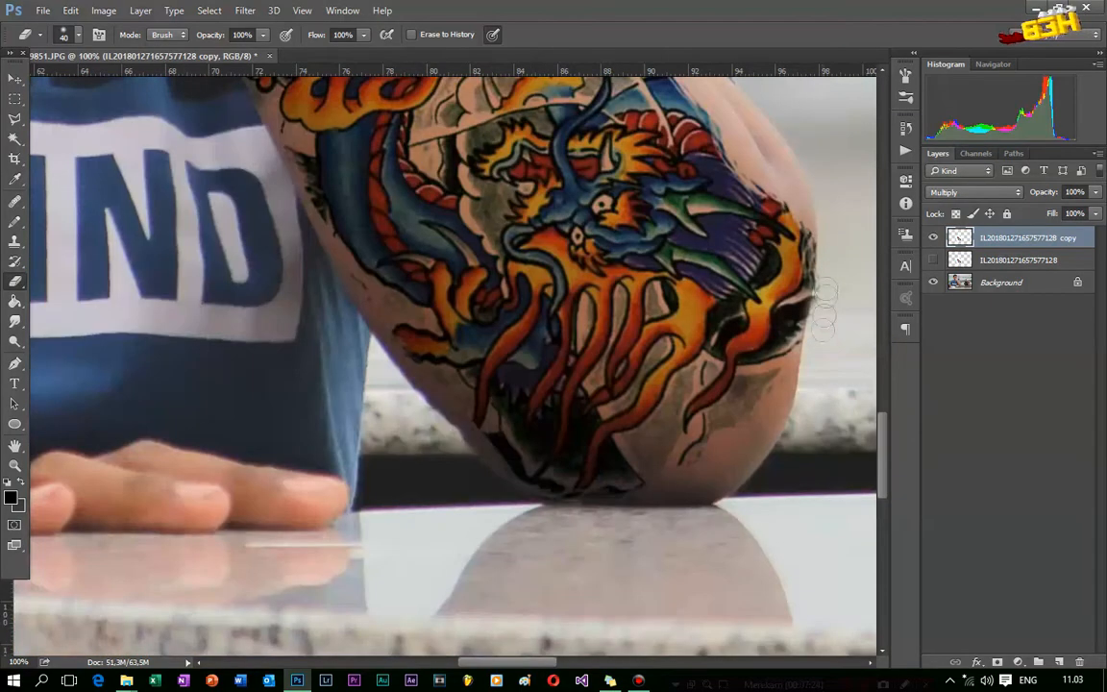
click(600, 531)
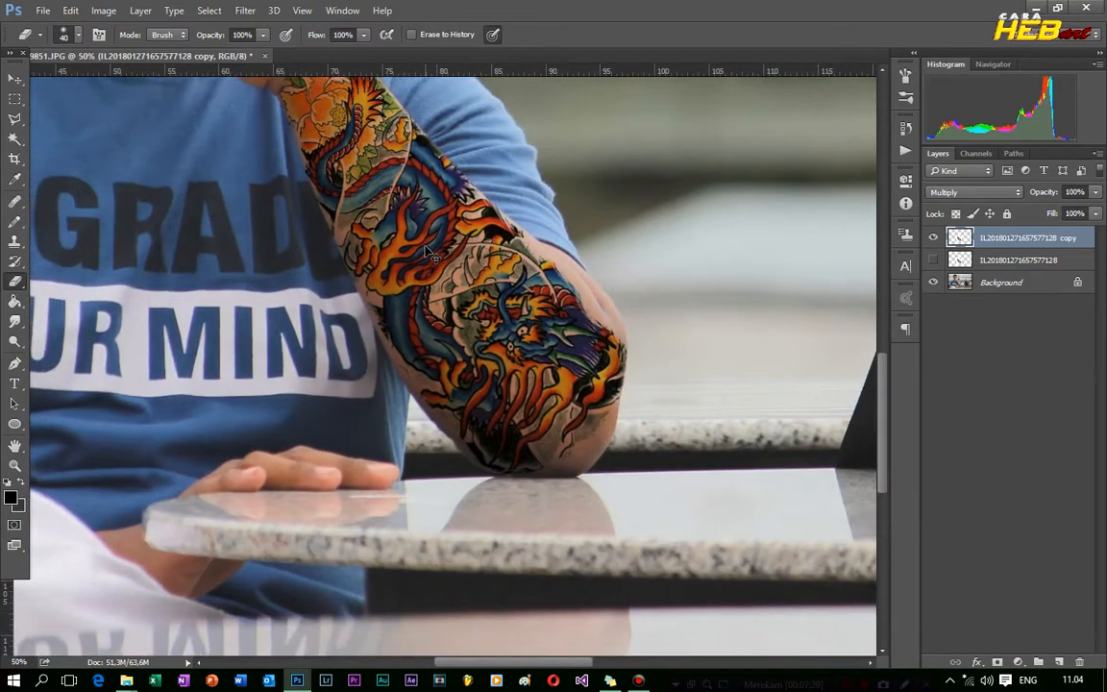
Step: Lower the opacity of the copied tattoo layer to 75%
key(ctrl+minus)
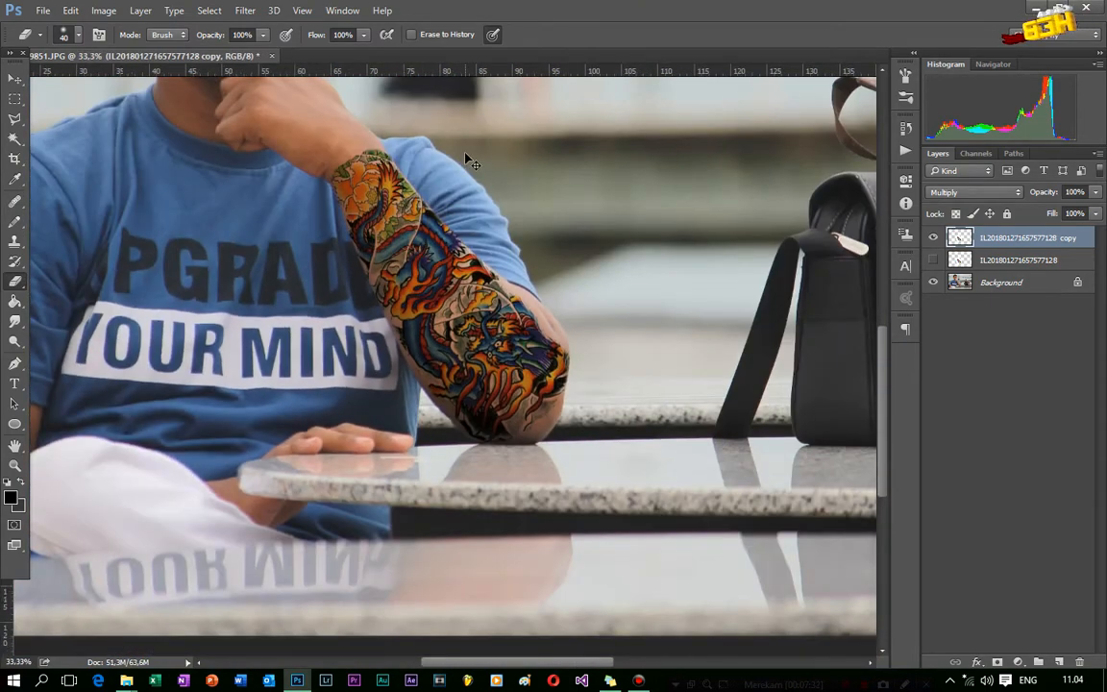
key(ctrl+plus)
drag(885, 407, 884, 367)
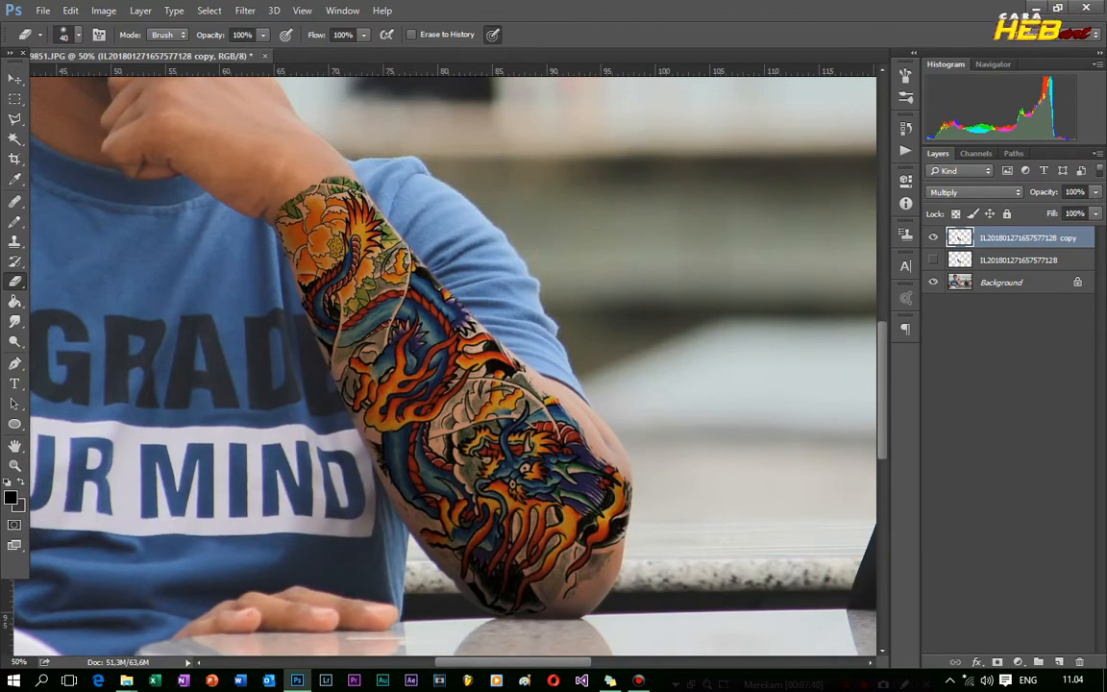
drag(1096, 191, 1073, 213)
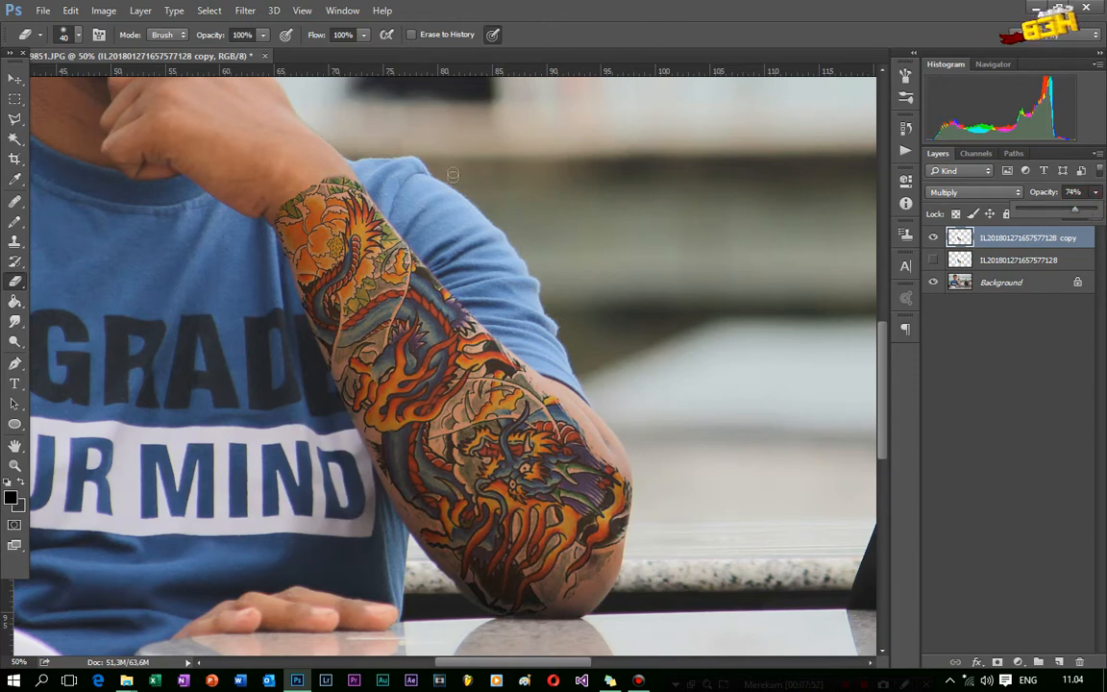
drag(1076, 211, 1074, 214)
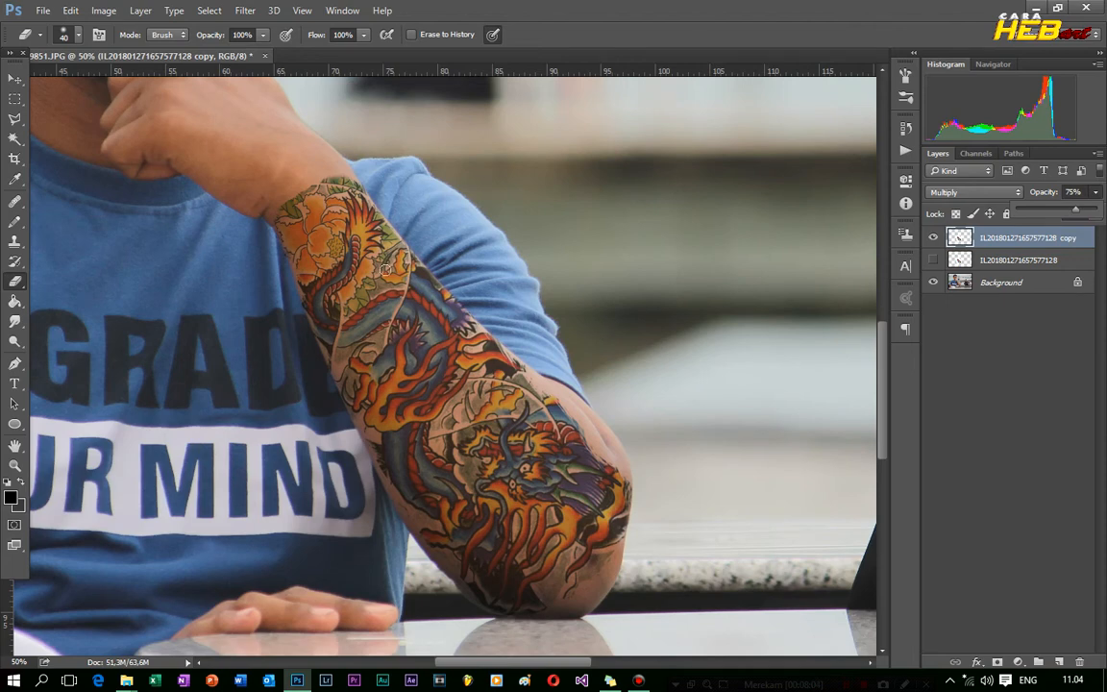
Step: Apply a Gaussian Blur with a radius of about 1.3 pixels to the copied tattoo layer
click(245, 10)
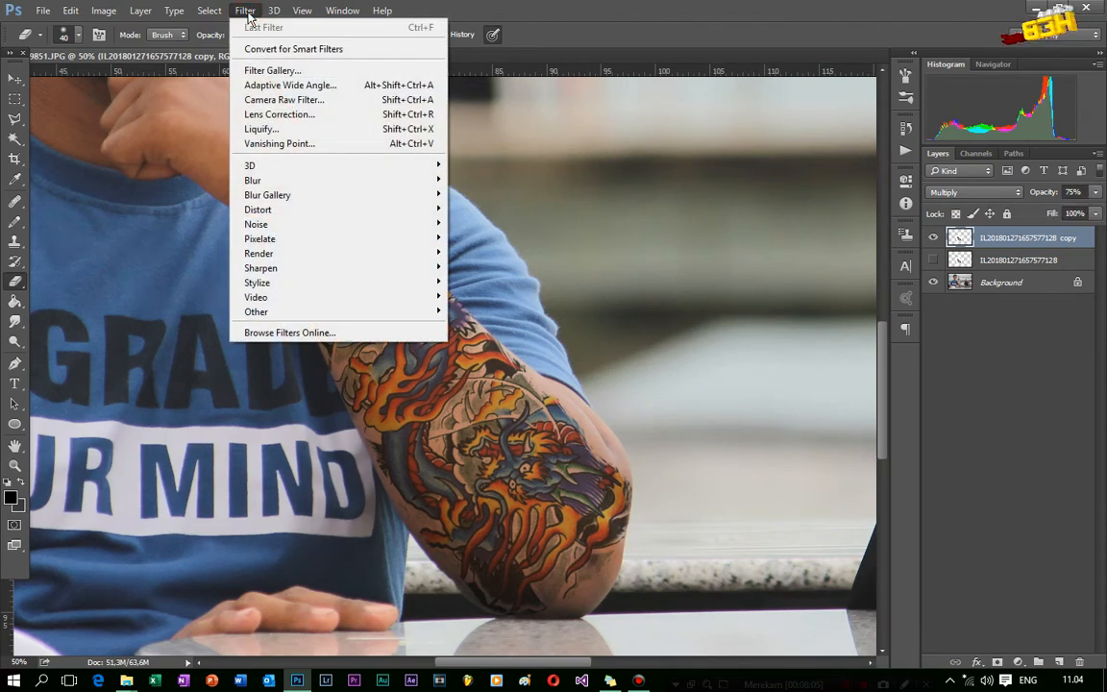
mouse_move(341, 190)
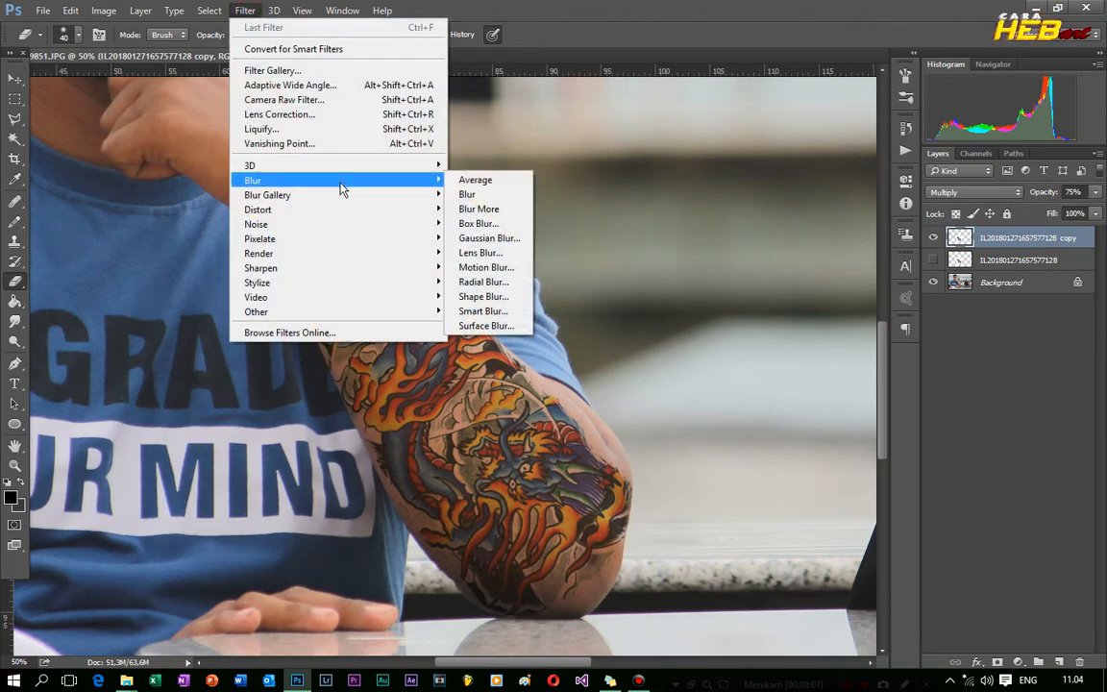
click(488, 237)
drag(918, 357, 886, 362)
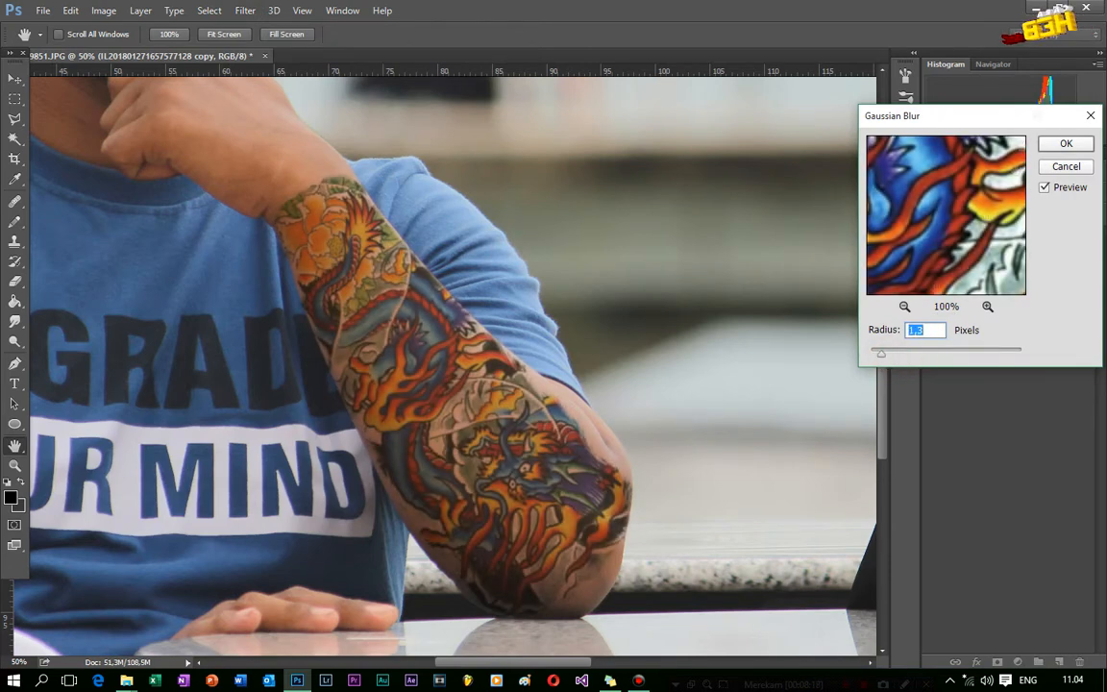
click(1060, 147)
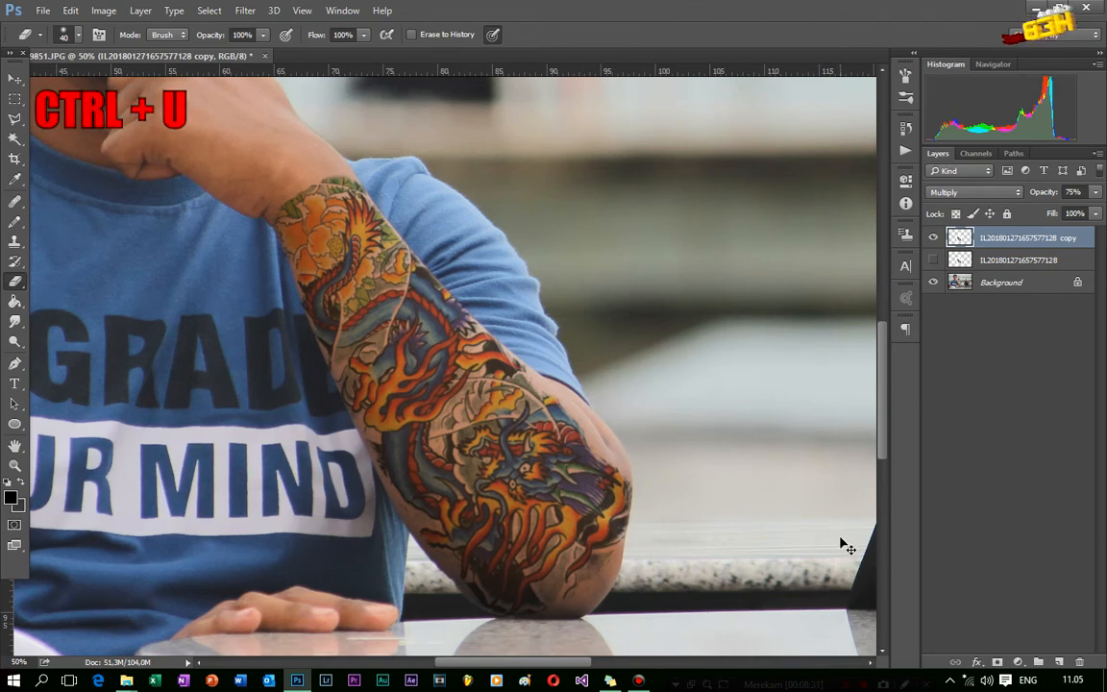
Step: Reduce the copied tattoo layer's saturation to about -14 with Hue/Saturation
key(ctrl+u)
drag(899, 384, 878, 391)
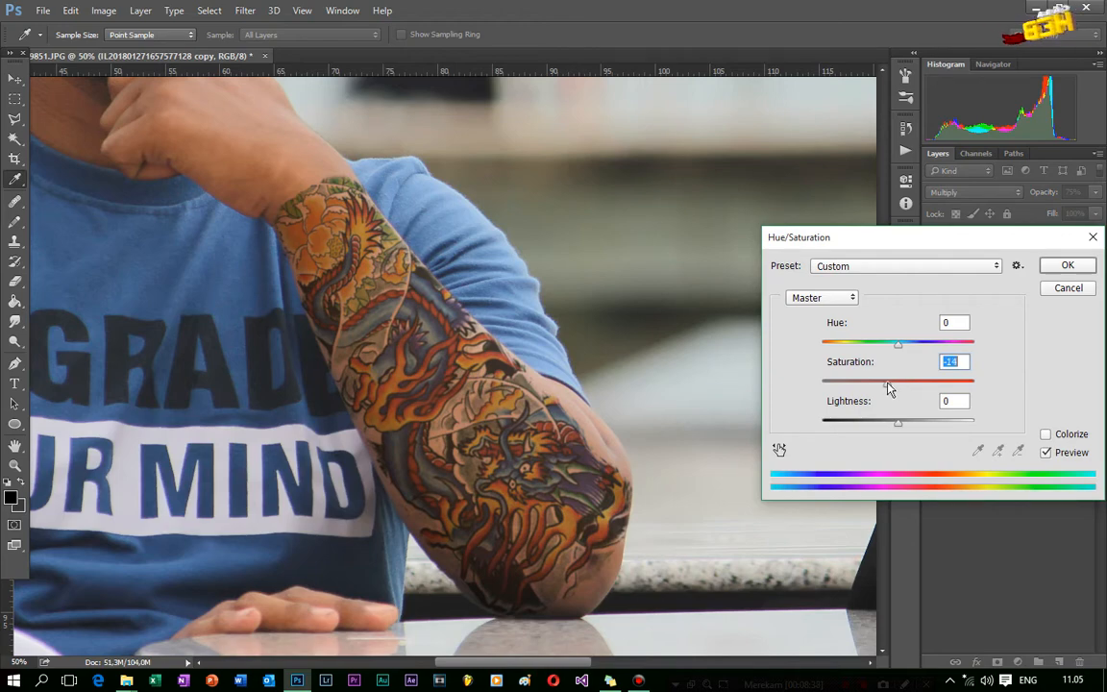
click(1063, 268)
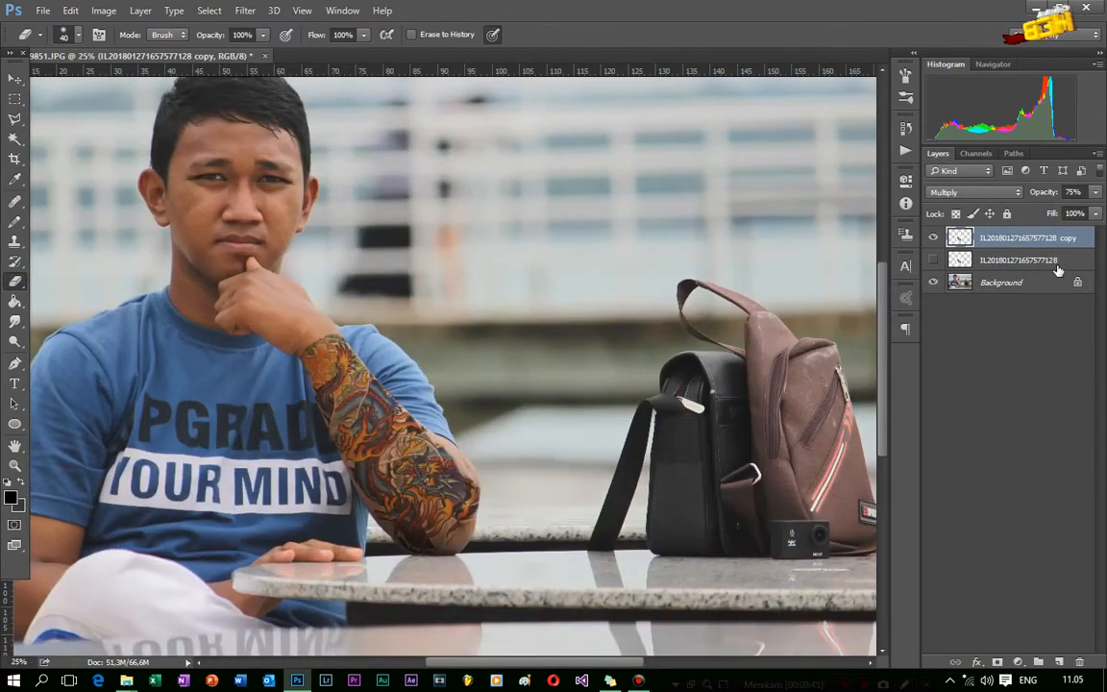
key(ctrl+plus)
key(ctrl+plus)
key(ctrl+plus)
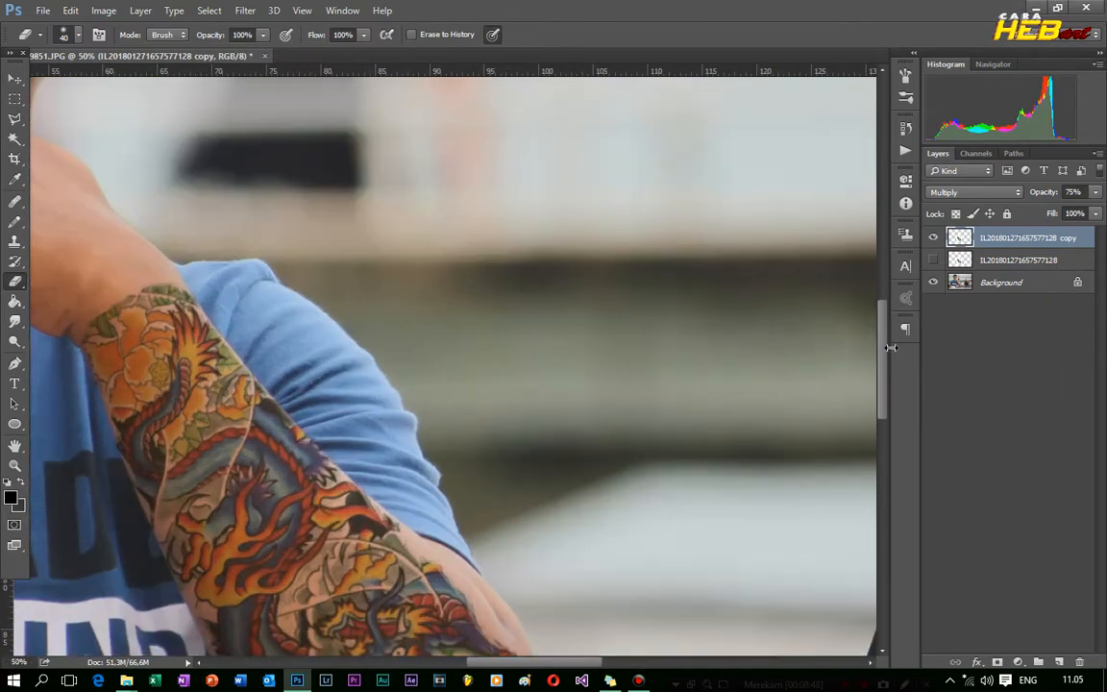
Step: Open the Liquify filter on the copied tattoo layer and set its brush size to 22
scroll(885, 349, down, 3)
key(ctrl+plus)
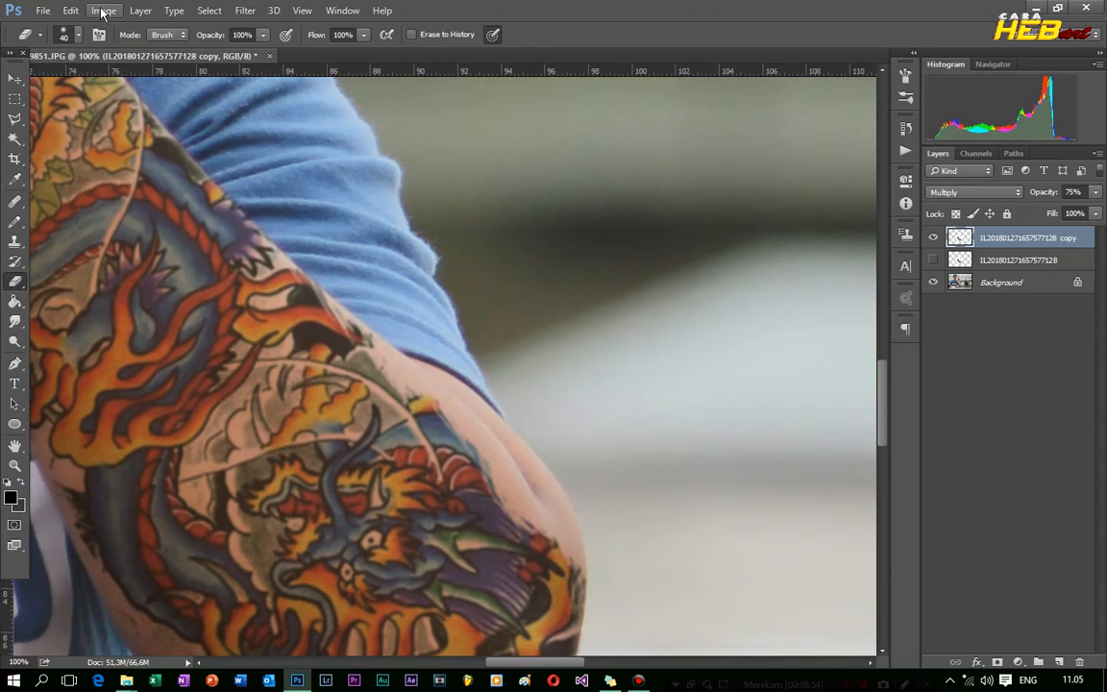
click(246, 10)
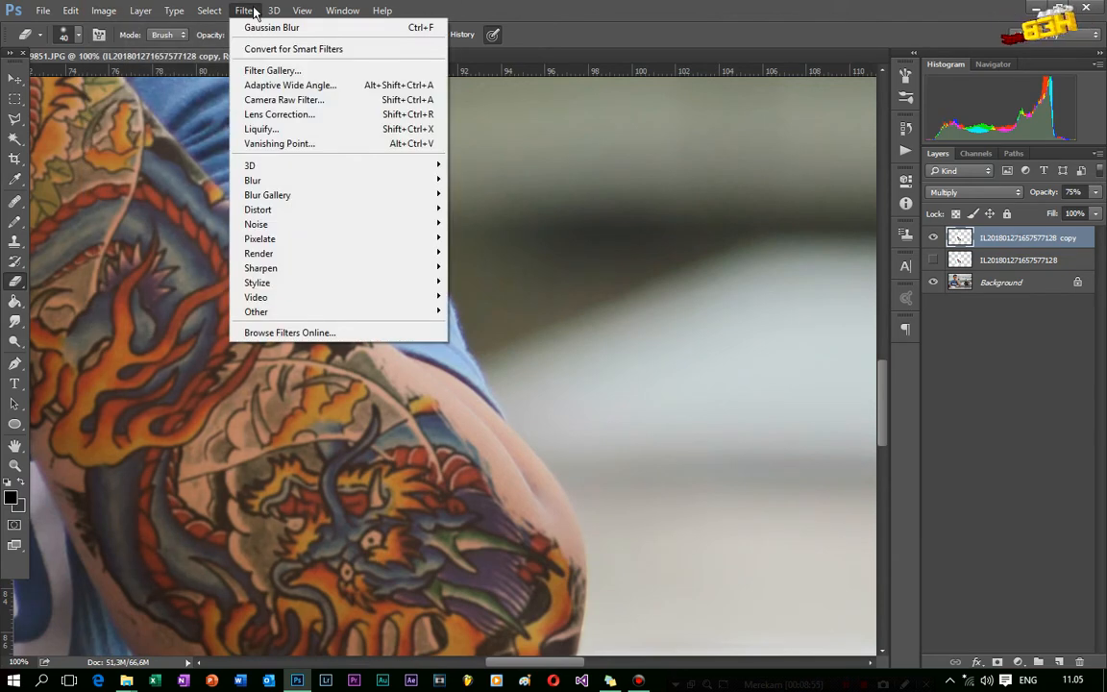
click(279, 129)
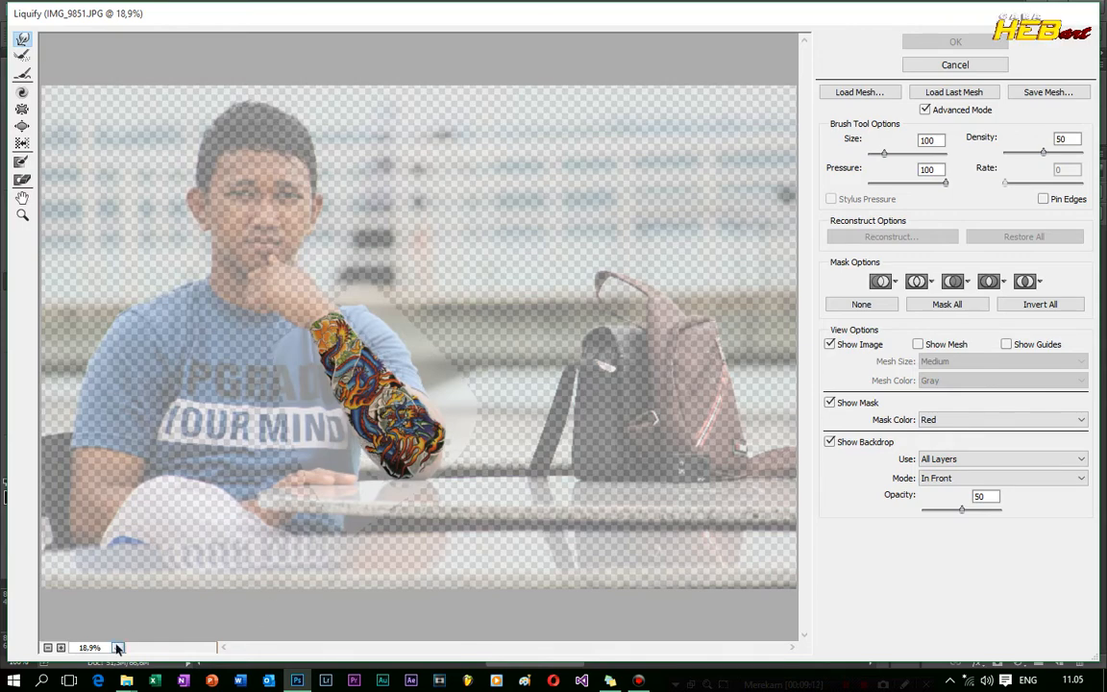
click(61, 649)
click(61, 648)
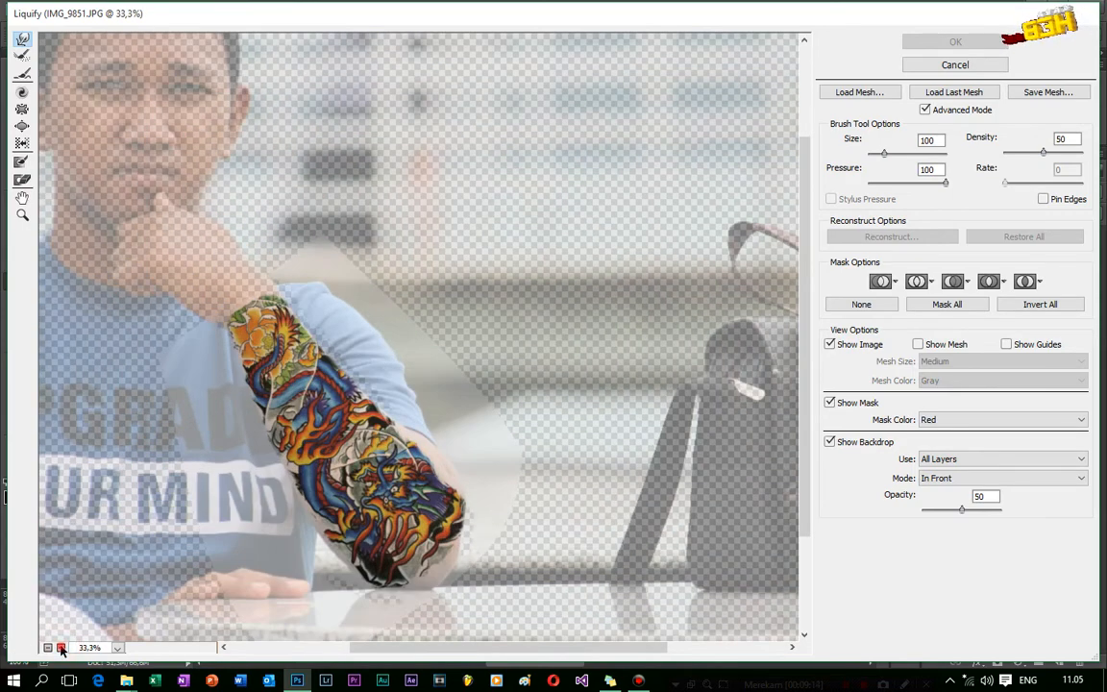
click(60, 649)
click(60, 649)
click(61, 649)
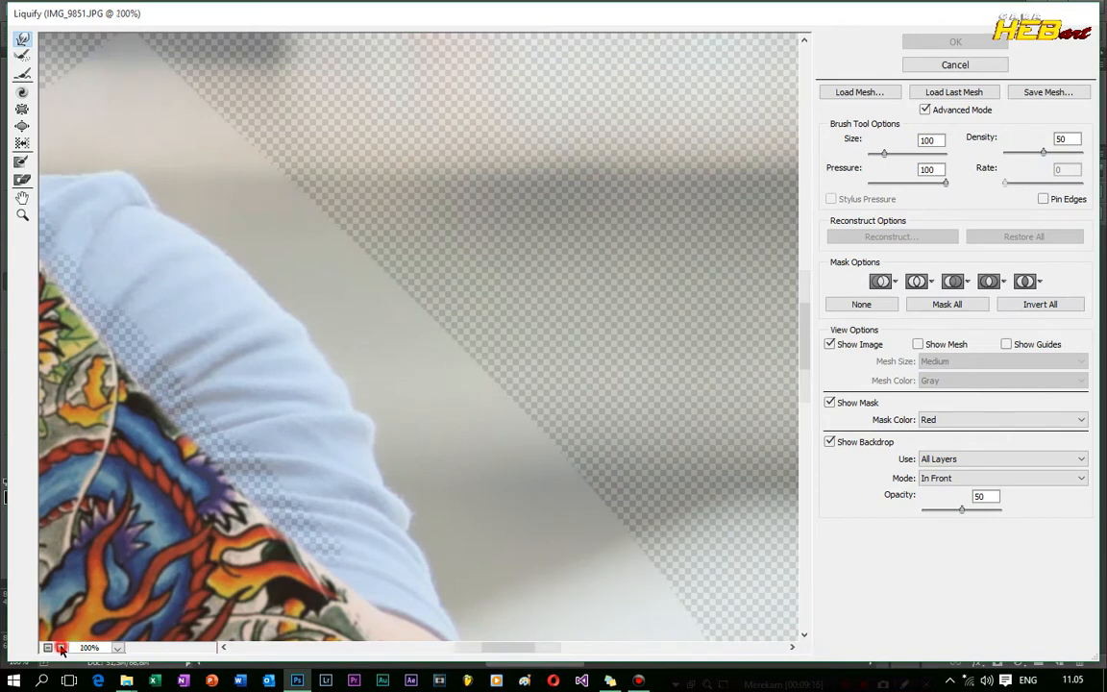
click(61, 648)
drag(512, 649, 455, 652)
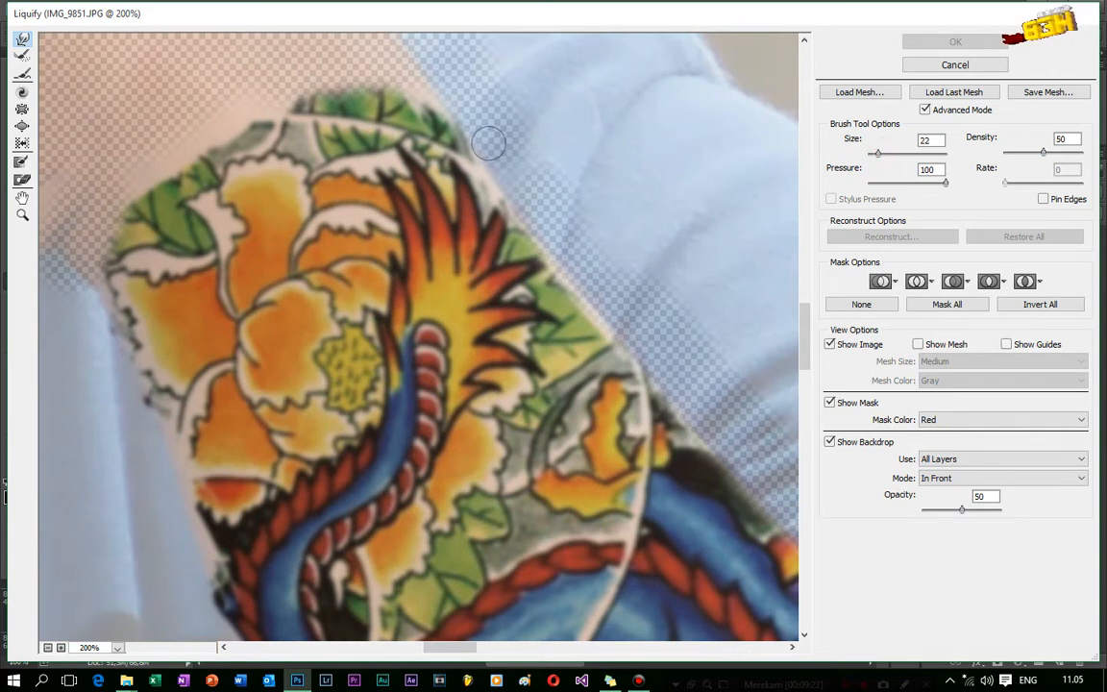
Step: Push the tattoo's edges around the wrist and along both sides of the upper forearm to fit the arm outline with Forward Warp
mouse_move(217, 143)
mouse_down()
mouse_move(173, 176)
mouse_move(151, 161)
mouse_move(132, 173)
mouse_move(248, 101)
mouse_move(475, 173)
mouse_move(497, 205)
mouse_up()
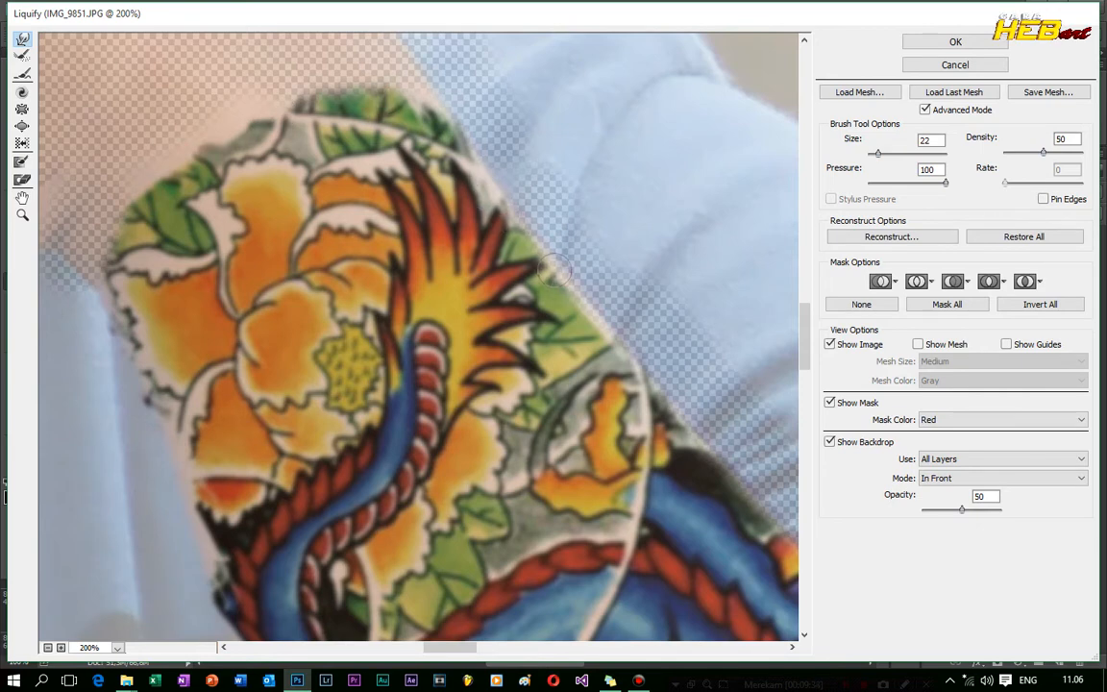
drag(593, 326, 620, 350)
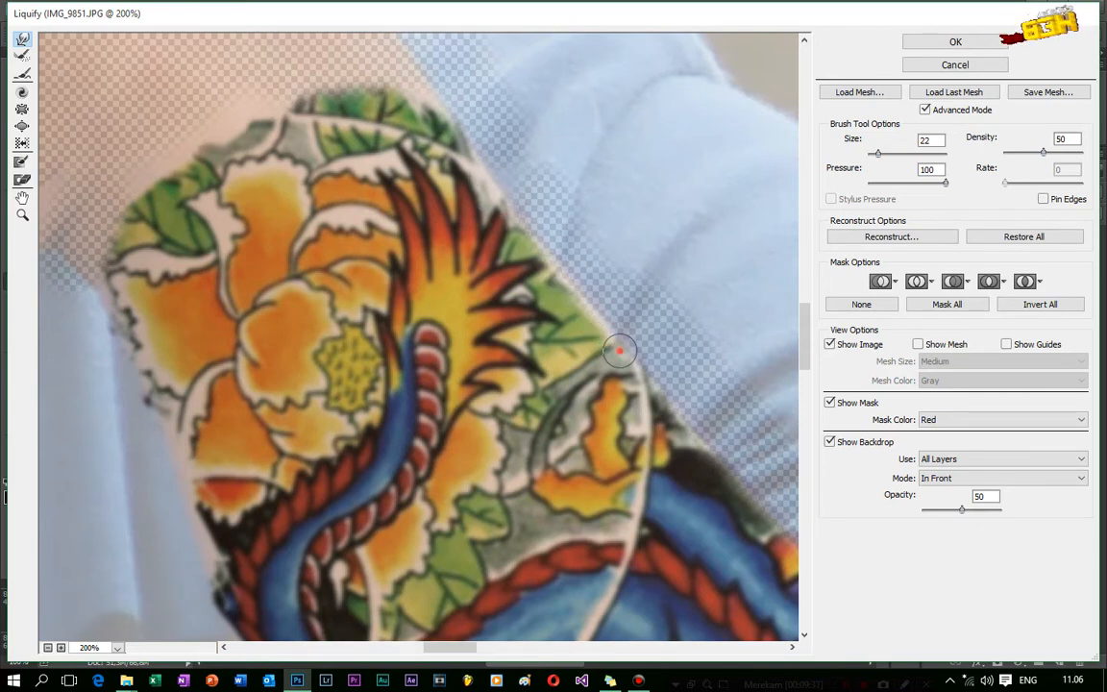
scroll(605, 308, down, 3)
mouse_move(168, 272)
mouse_down()
mouse_move(213, 462)
mouse_move(213, 395)
mouse_up()
scroll(234, 452, down, 4)
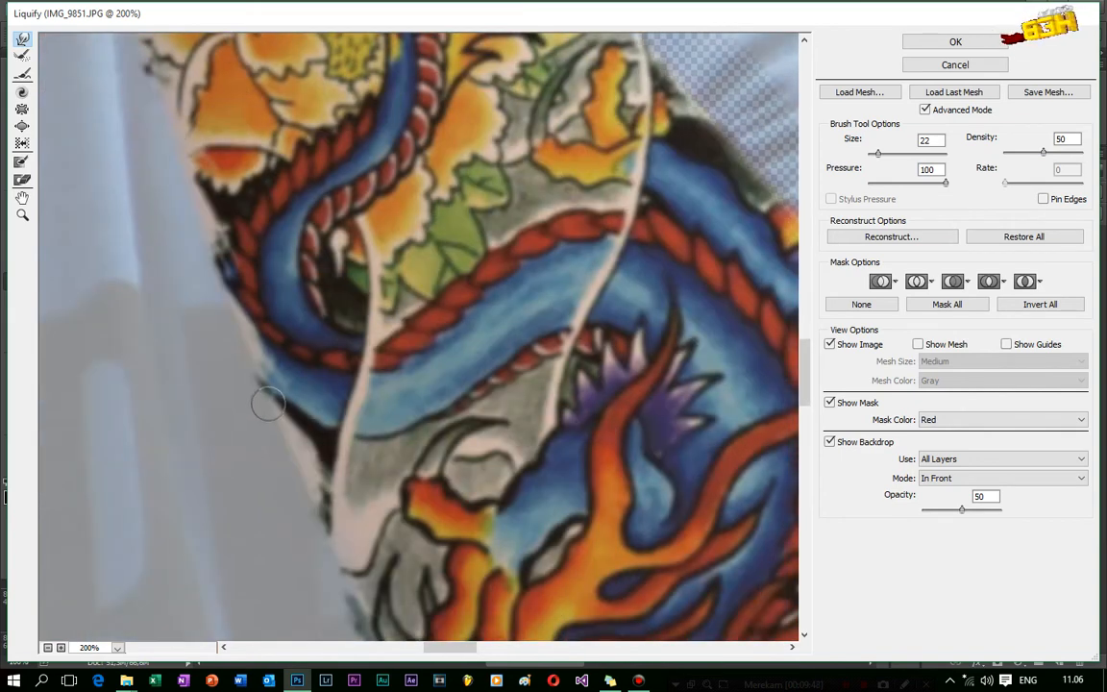
drag(254, 370, 270, 405)
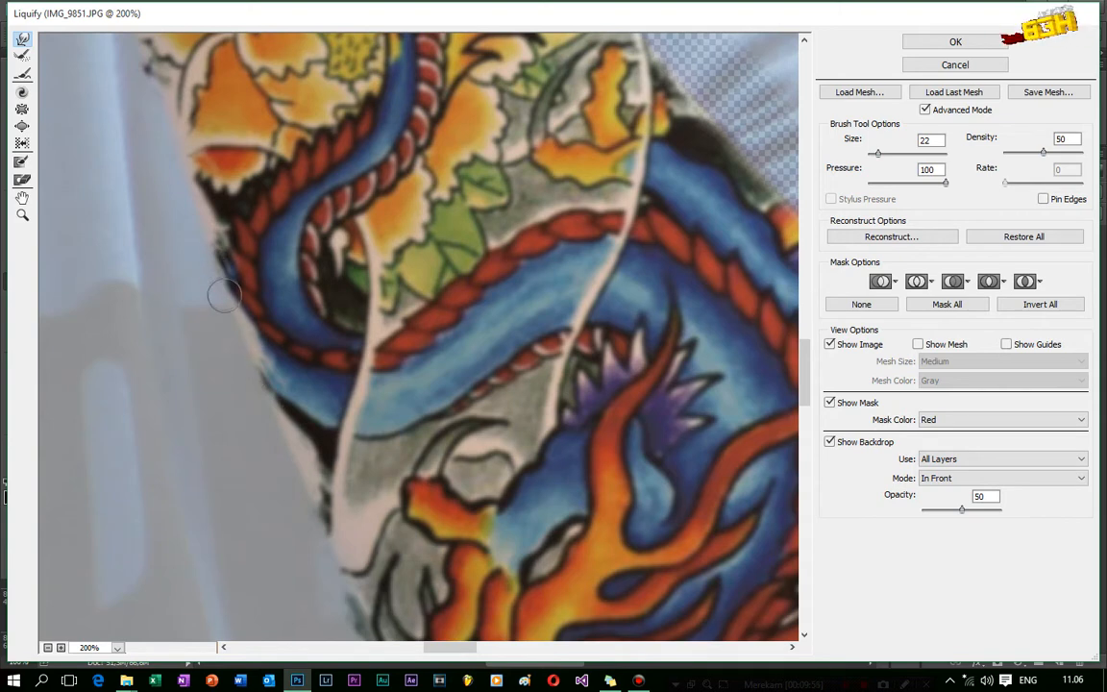
Step: Warp the tattoo's edge along the shirt-side lower forearm and around the elbow to follow the arm's contour
scroll(207, 264, up, 4)
scroll(315, 363, down, 8)
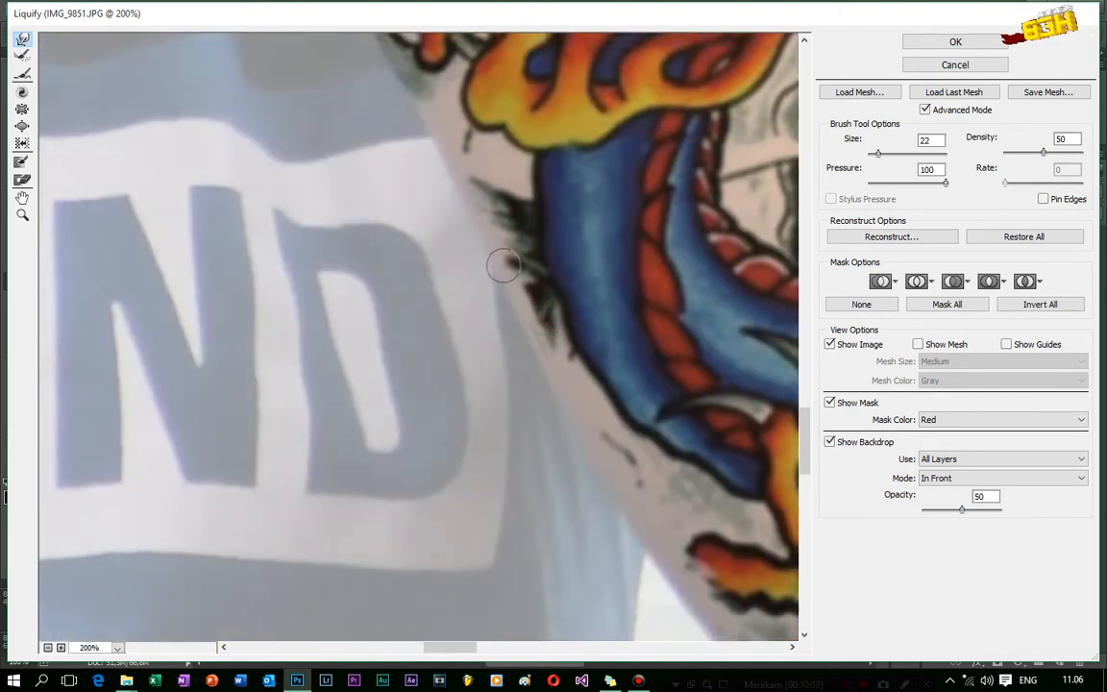
scroll(528, 312, up, 4)
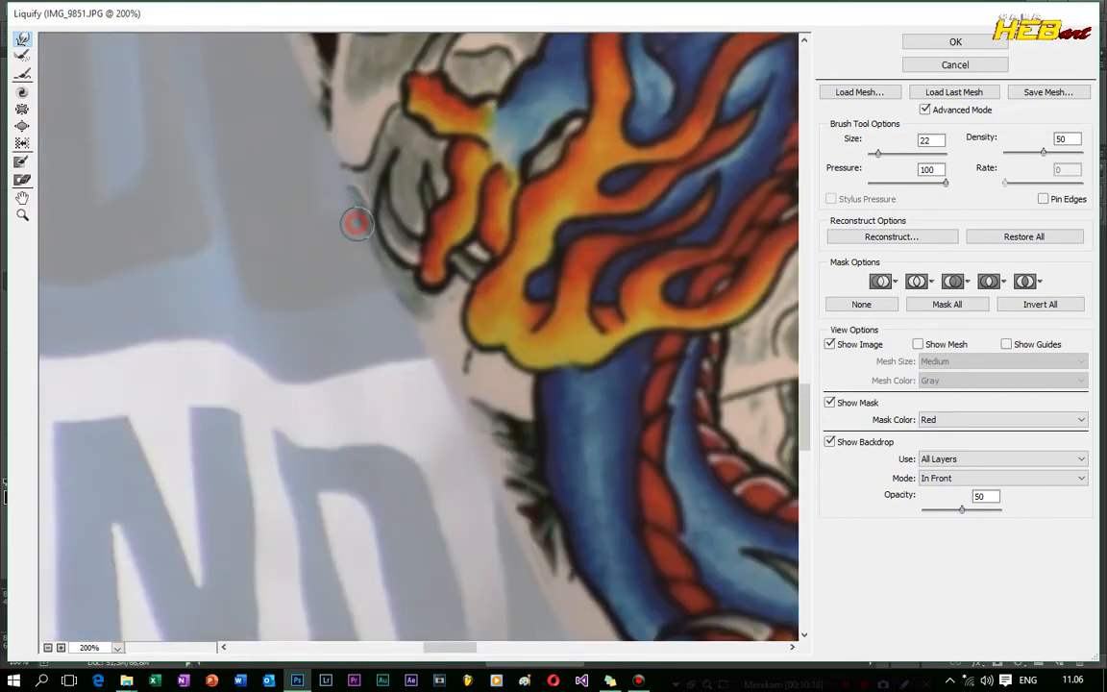
scroll(494, 389, down, 4)
scroll(438, 534, down, 5)
drag(447, 648, 514, 647)
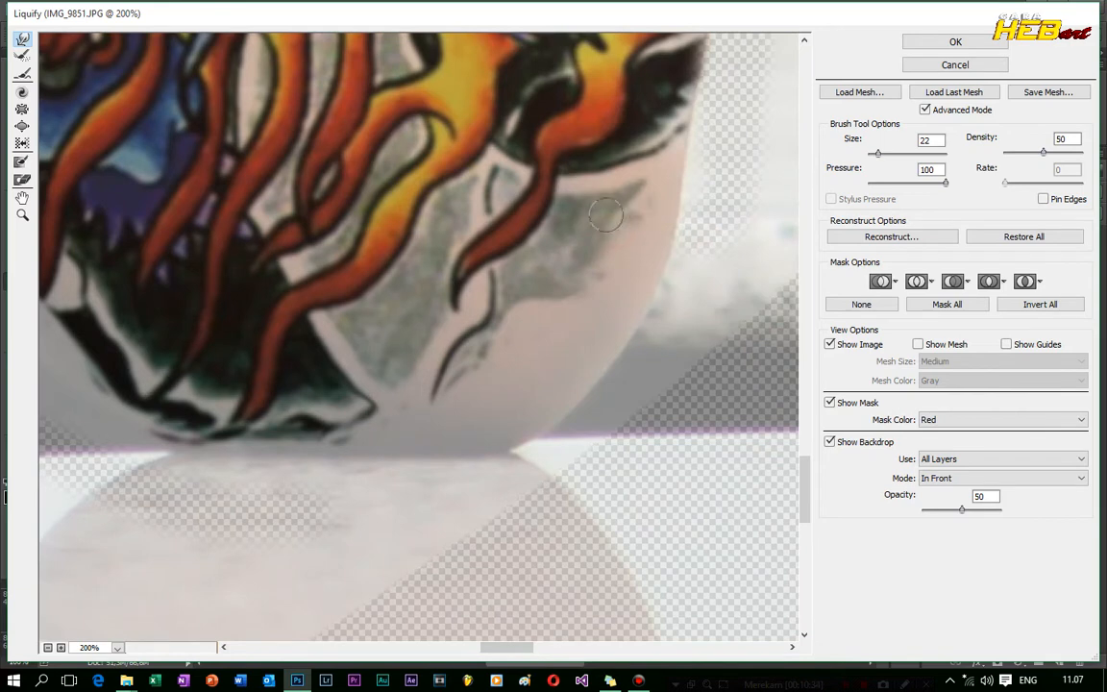
drag(550, 296, 636, 335)
Step: Push the gray and yellow tattoo areas near the elbow outward over the bare skin below the sleeve and apply Liquify
scroll(409, 389, up, 5)
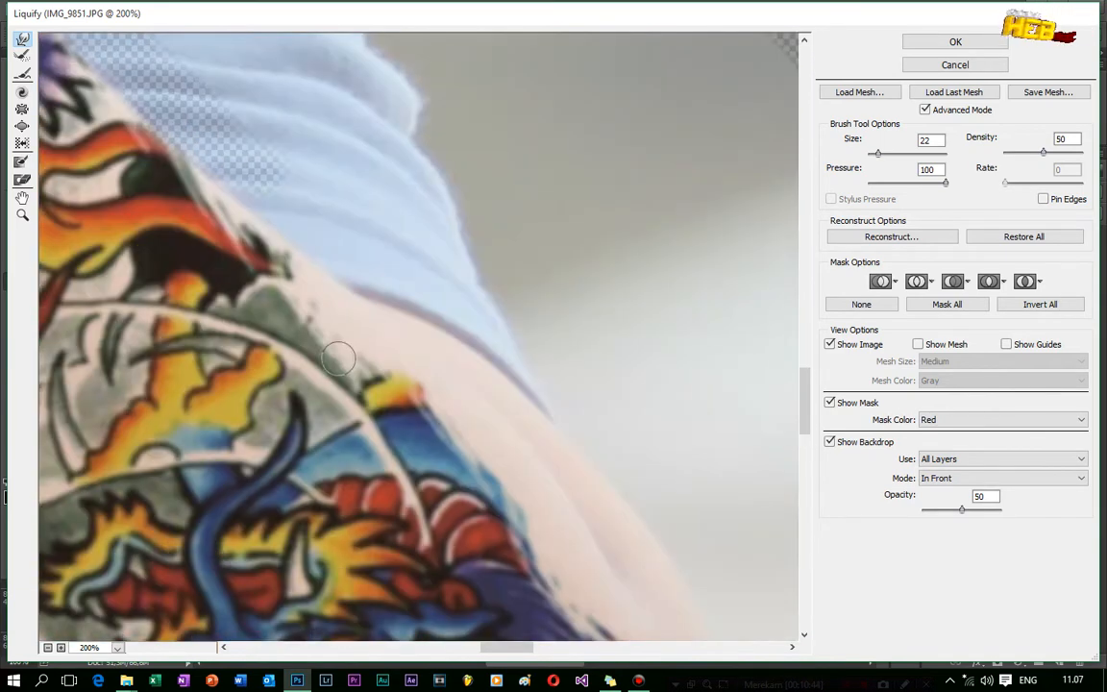
drag(313, 340, 307, 294)
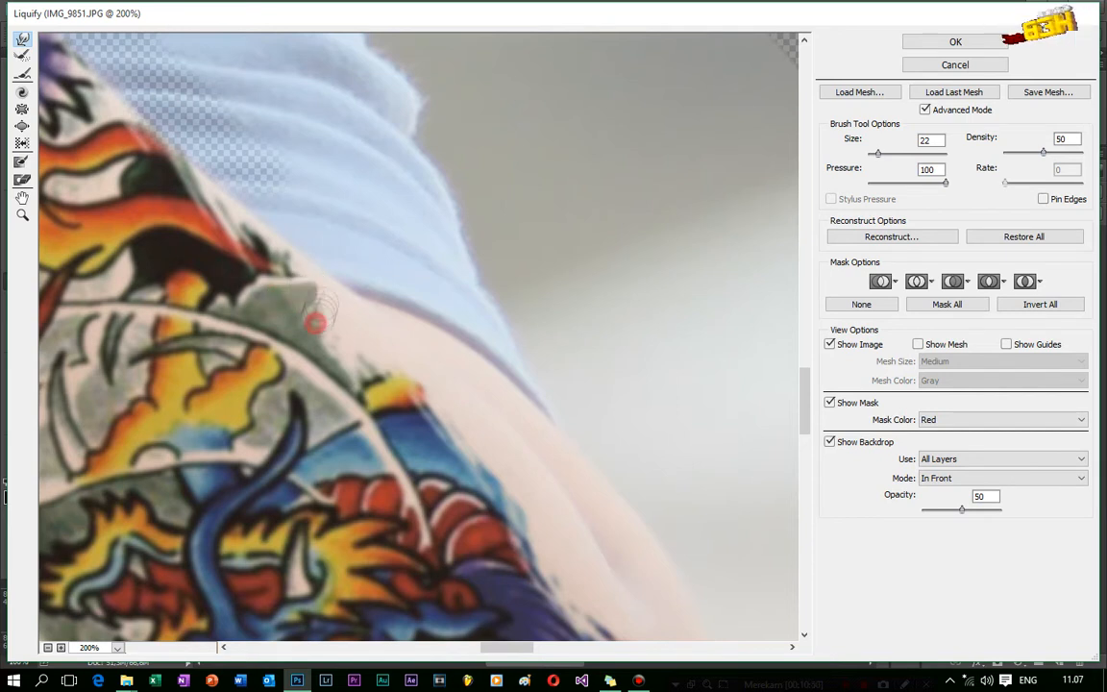
mouse_move(343, 361)
mouse_down()
mouse_move(343, 307)
mouse_move(324, 289)
mouse_move(326, 307)
mouse_move(336, 297)
mouse_up()
mouse_move(334, 326)
mouse_down()
mouse_move(341, 307)
mouse_move(308, 272)
mouse_up()
mouse_move(396, 390)
mouse_down()
mouse_move(387, 375)
mouse_move(398, 349)
mouse_move(367, 359)
mouse_move(380, 328)
mouse_move(363, 366)
mouse_move(376, 333)
mouse_up()
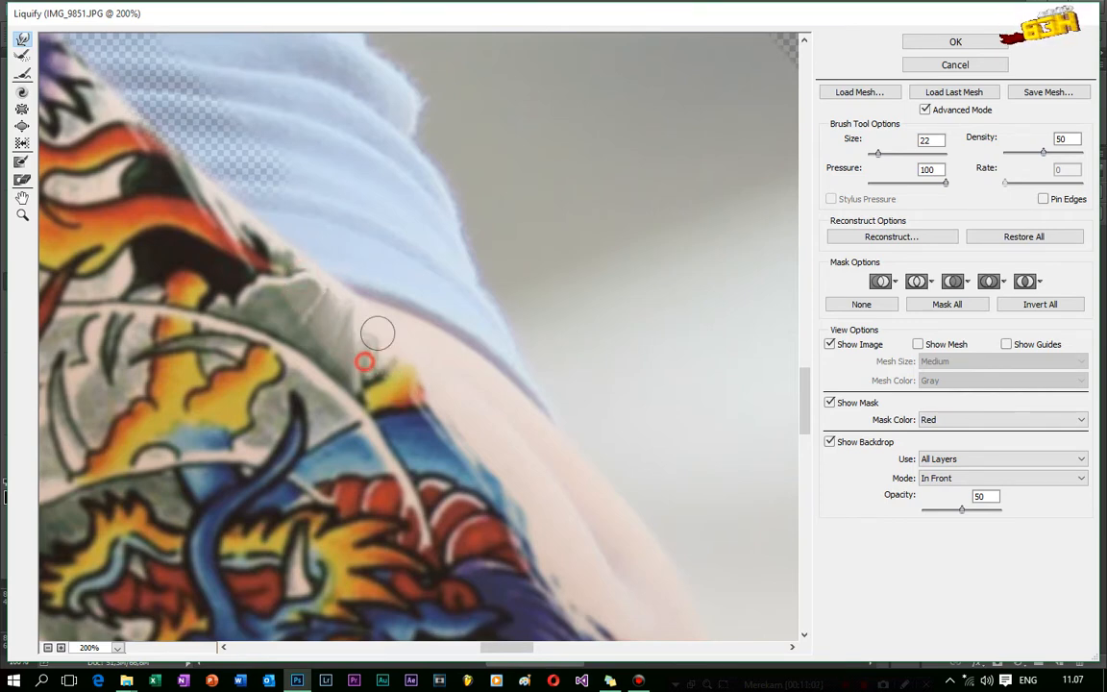
drag(380, 382, 394, 354)
scroll(610, 413, down, 5)
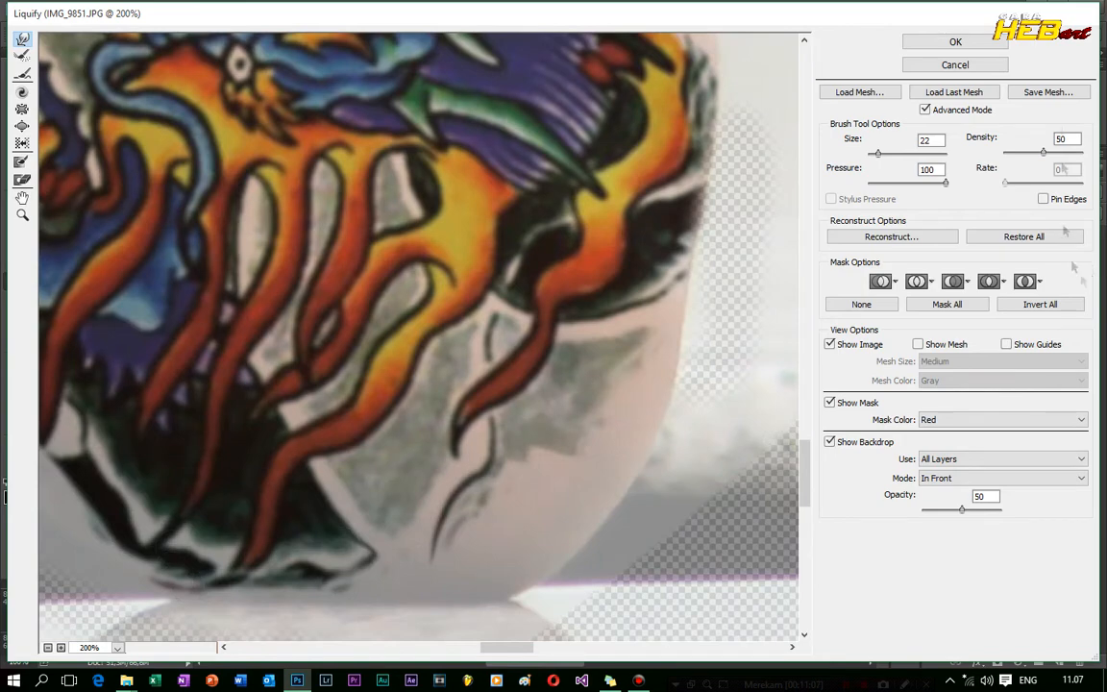
click(980, 41)
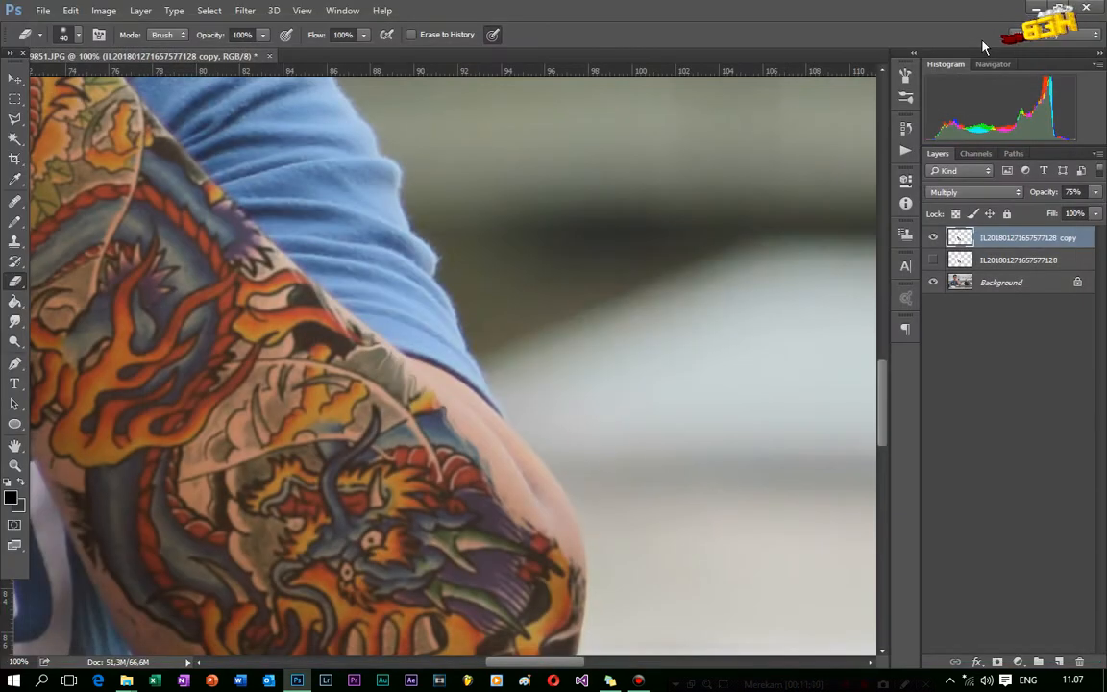
Step: Show the original tattoo layer, move it beside the arm, and hide it again
scroll(788, 269, down, 5)
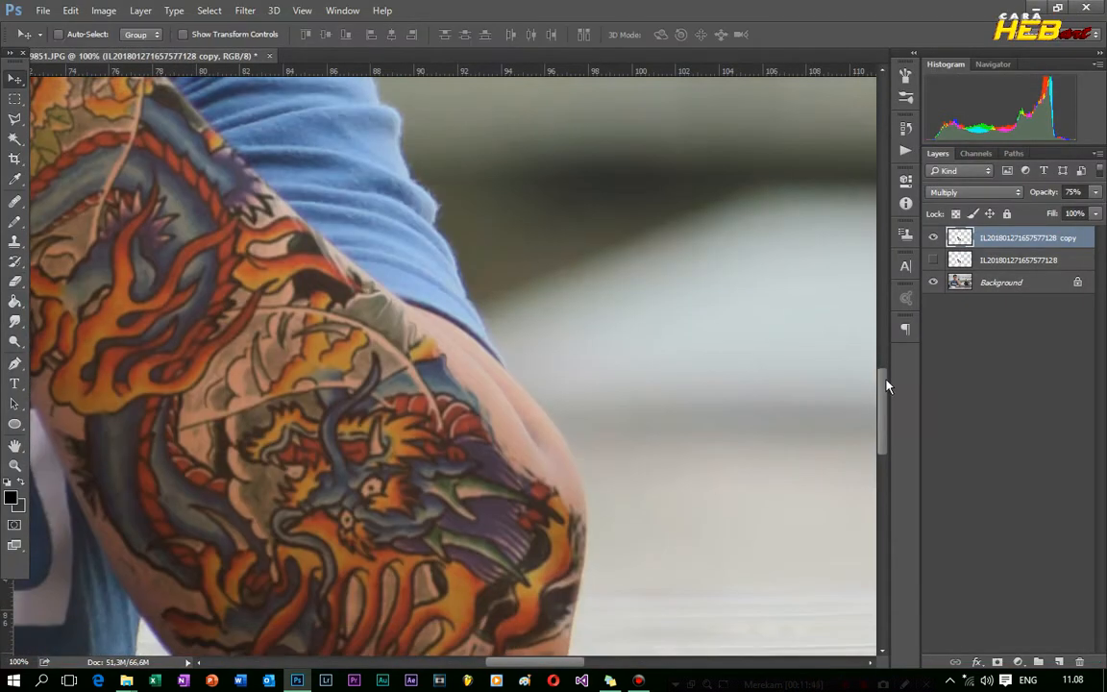
drag(885, 382, 885, 388)
key(ctrl+plus)
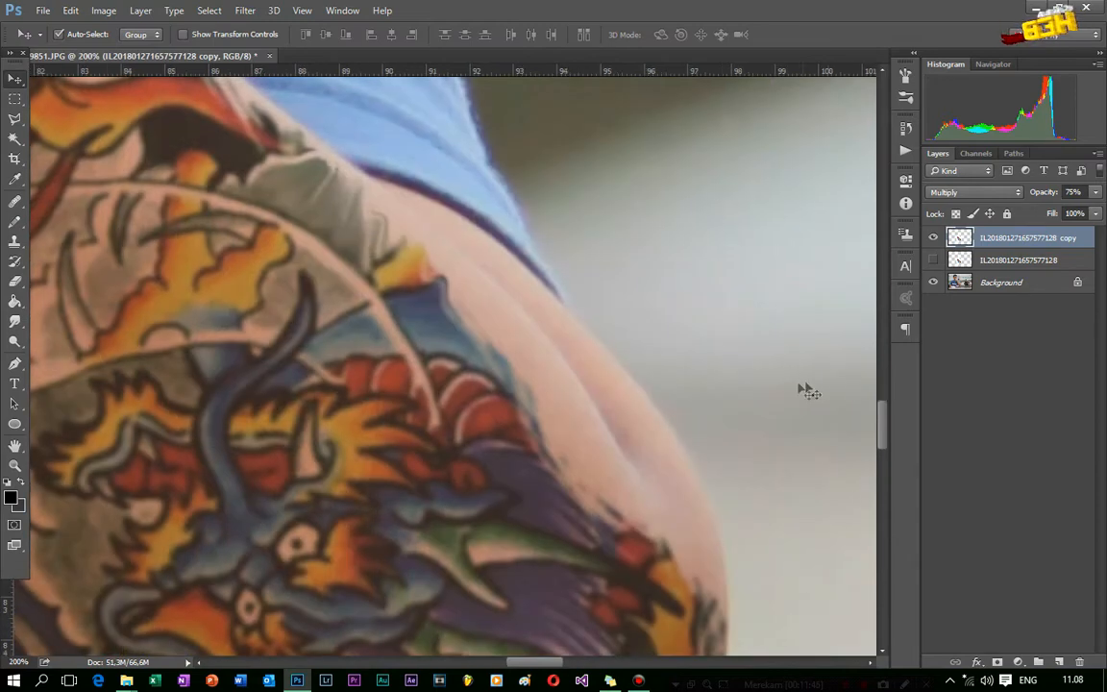
key(ctrl+minus)
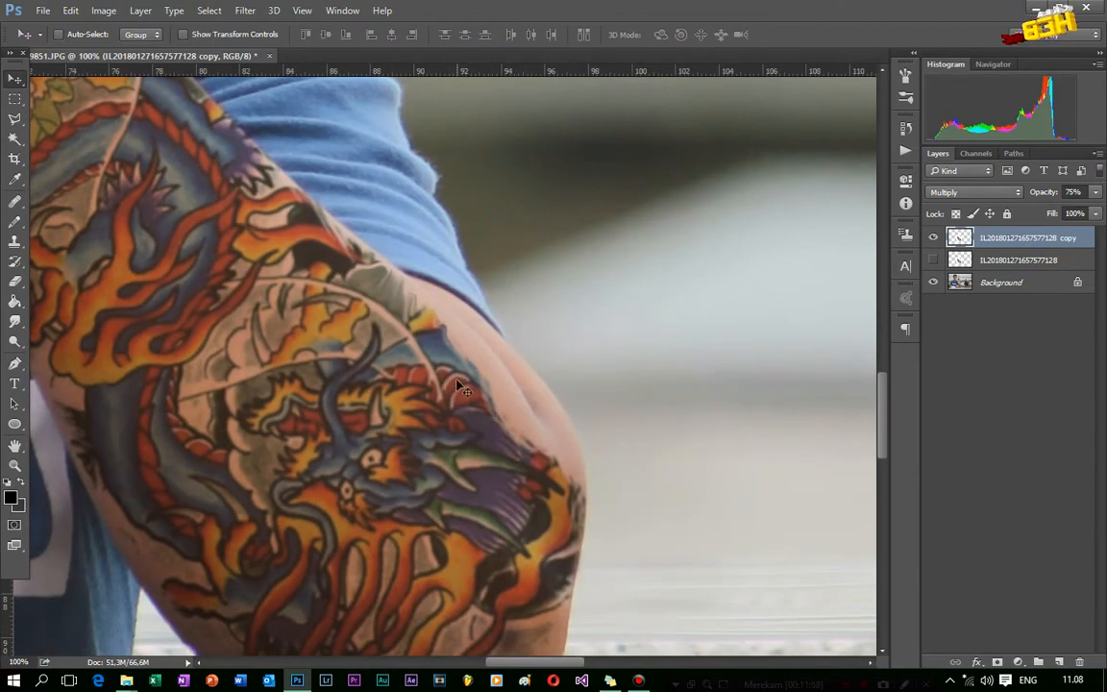
click(935, 264)
drag(293, 455, 366, 431)
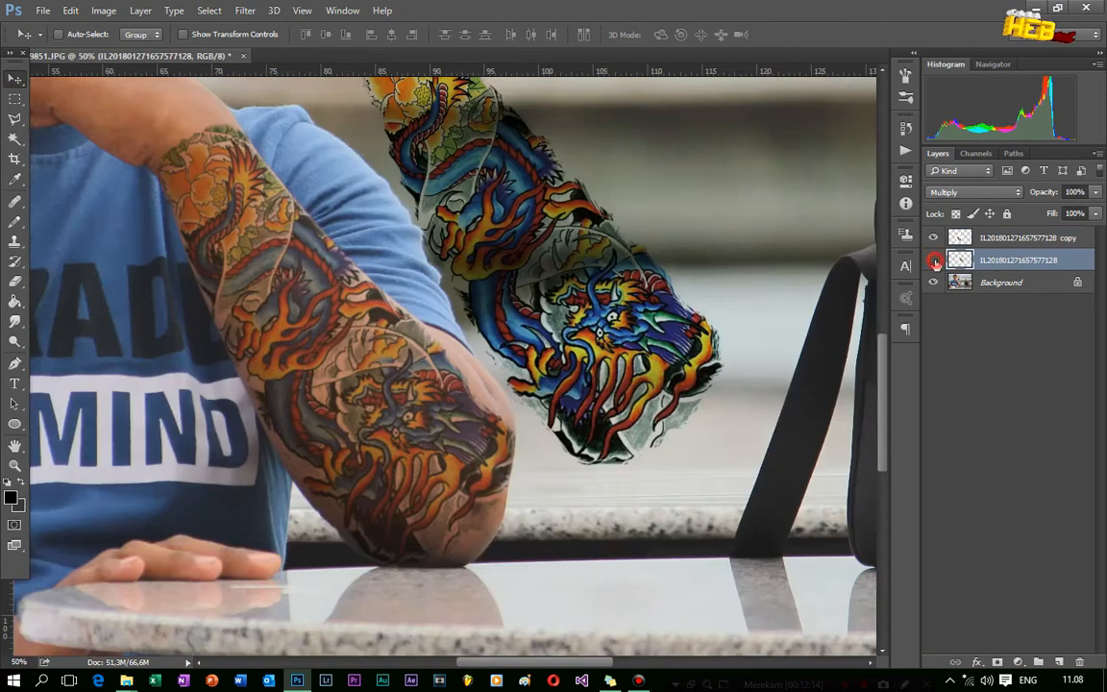
click(934, 261)
Step: Duplicate the copied tattoo layer and delete the hidden original tattoo layer
click(1016, 239)
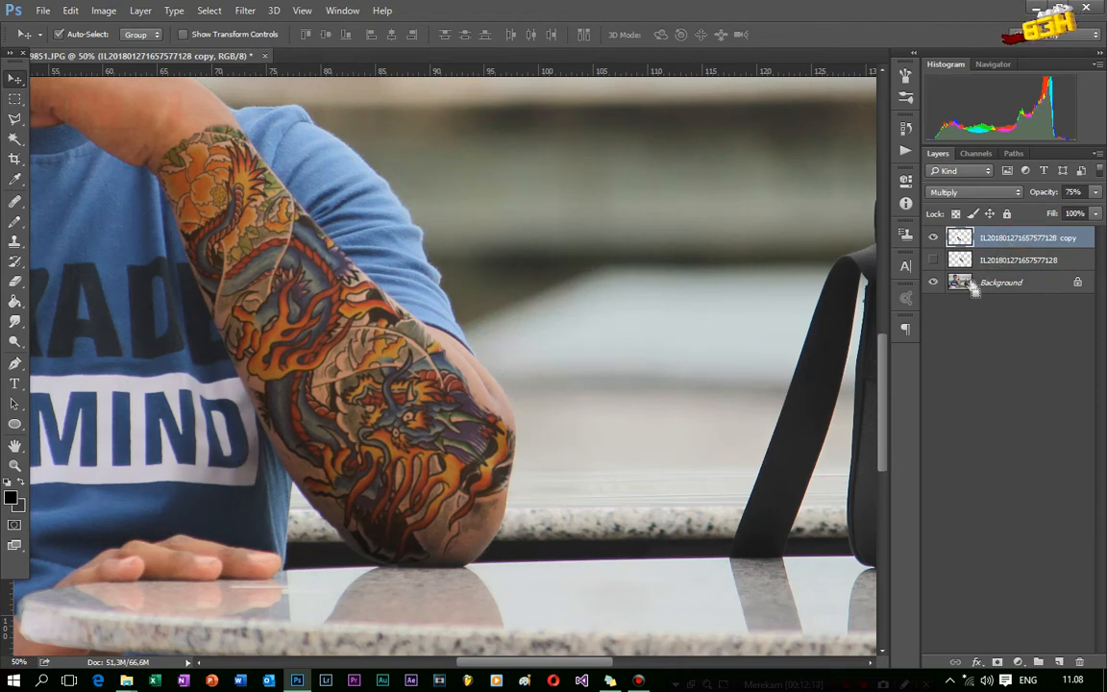
key(ctrl+j)
click(985, 283)
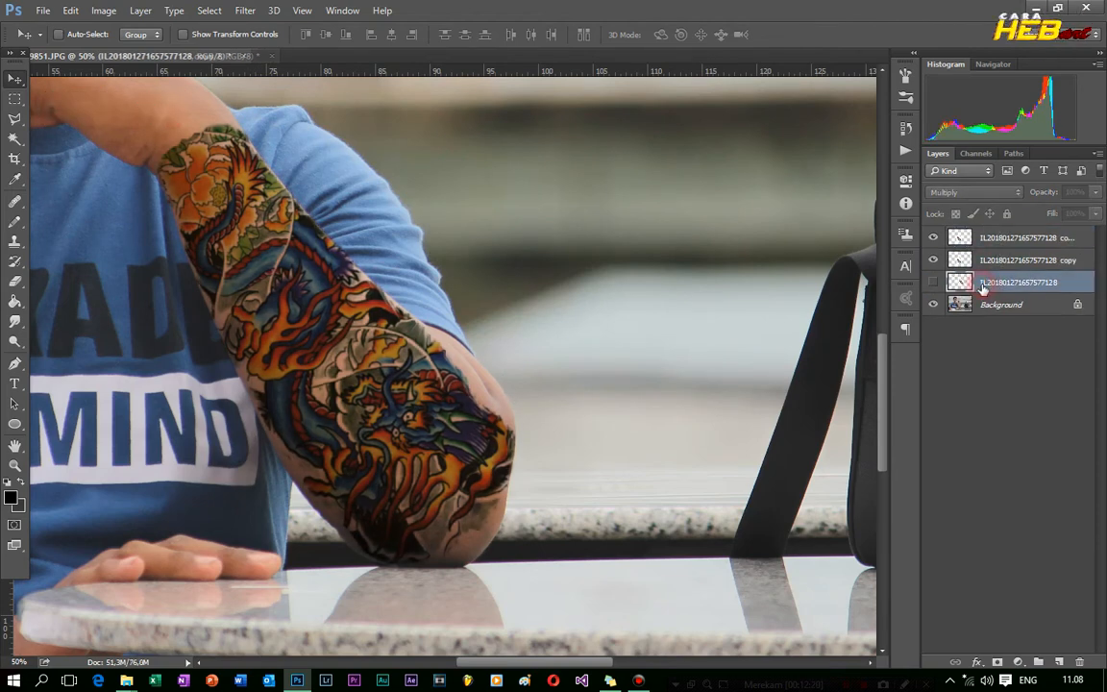
key(Delete)
drag(417, 404, 507, 345)
click(535, 263)
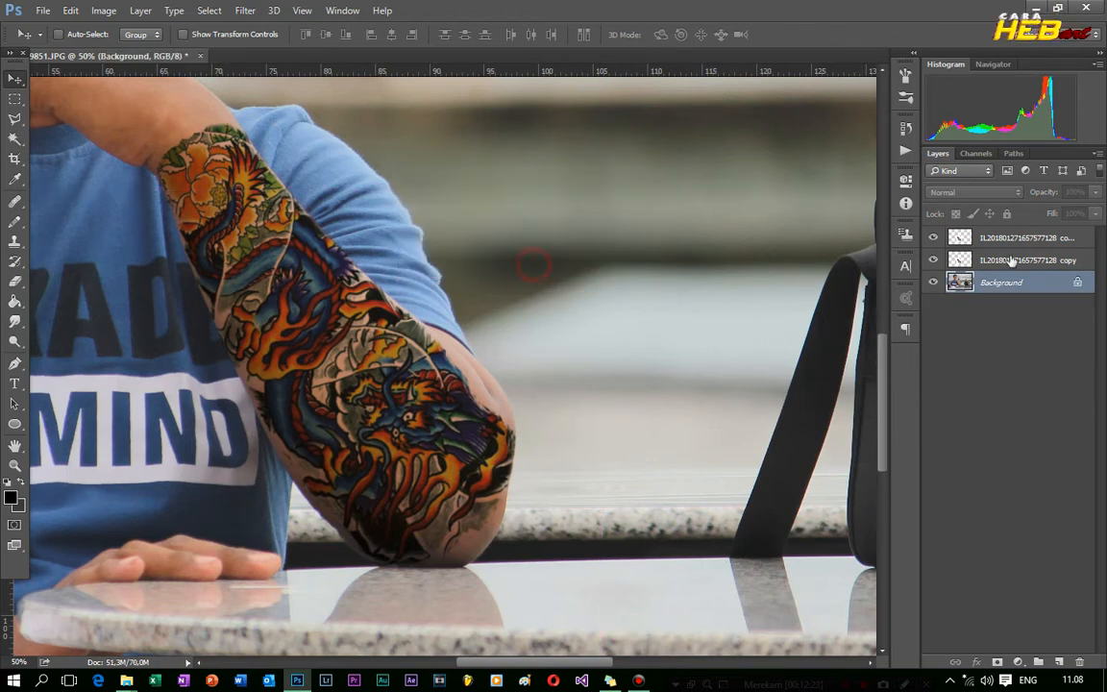
Step: Move the new duplicate tattoo layer off the forearm to the background beside the elbow
click(1019, 237)
drag(375, 427, 636, 411)
key(ctrl+plus)
drag(652, 323, 595, 468)
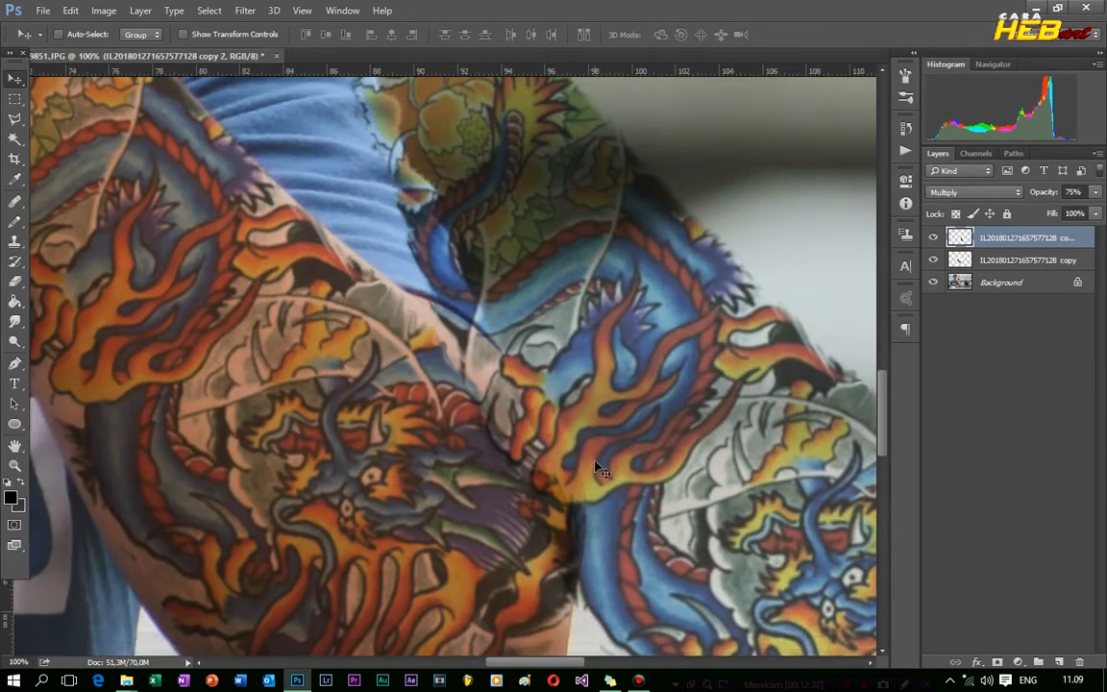
Step: Rotate the duplicate tattoo to about -164.26° with Free Transform, position it beside the elbow over the bare skin edge, and apply the transformation
key(ctrl+t)
key(ctrl+minus)
key(ctrl+minus)
key(ctrl+minus)
drag(774, 167, 693, 106)
drag(459, 367, 487, 377)
drag(731, 238, 220, 478)
drag(586, 490, 558, 435)
drag(631, 128, 610, 119)
drag(596, 396, 582, 382)
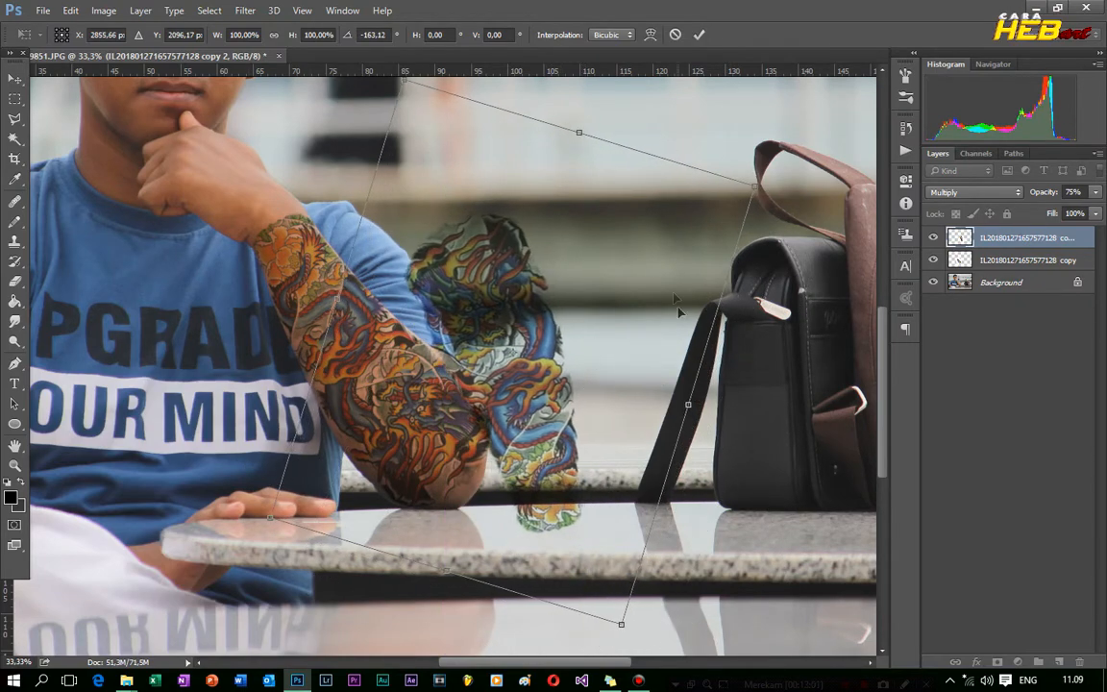
drag(658, 141, 663, 142)
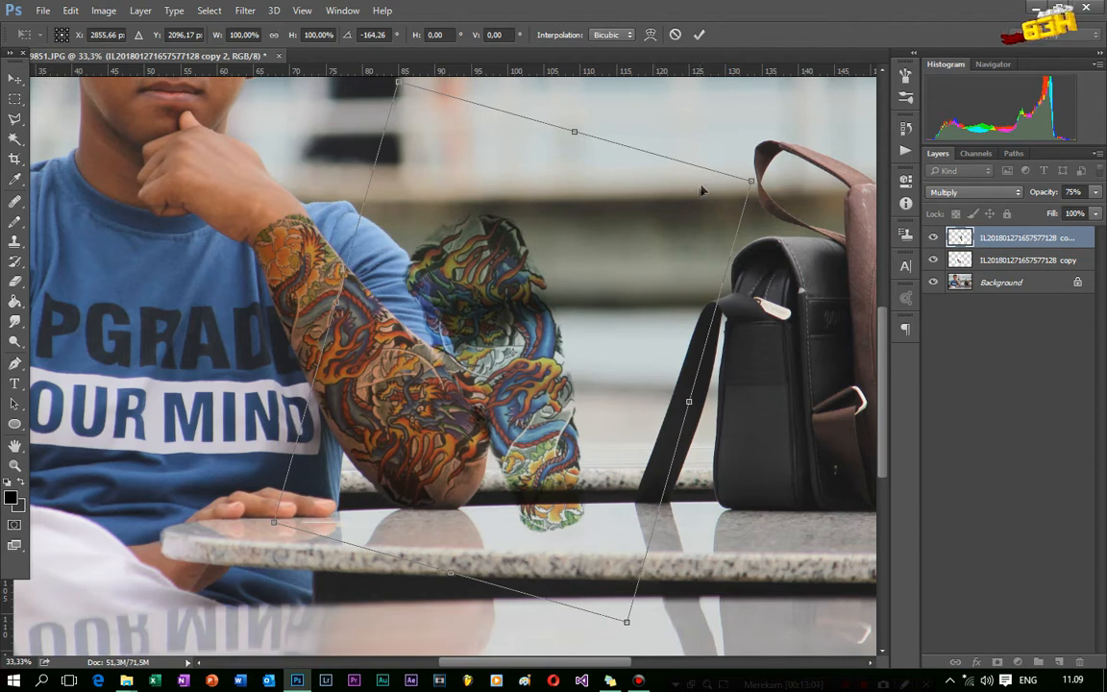
click(15, 78)
click(471, 261)
key(ctrl)
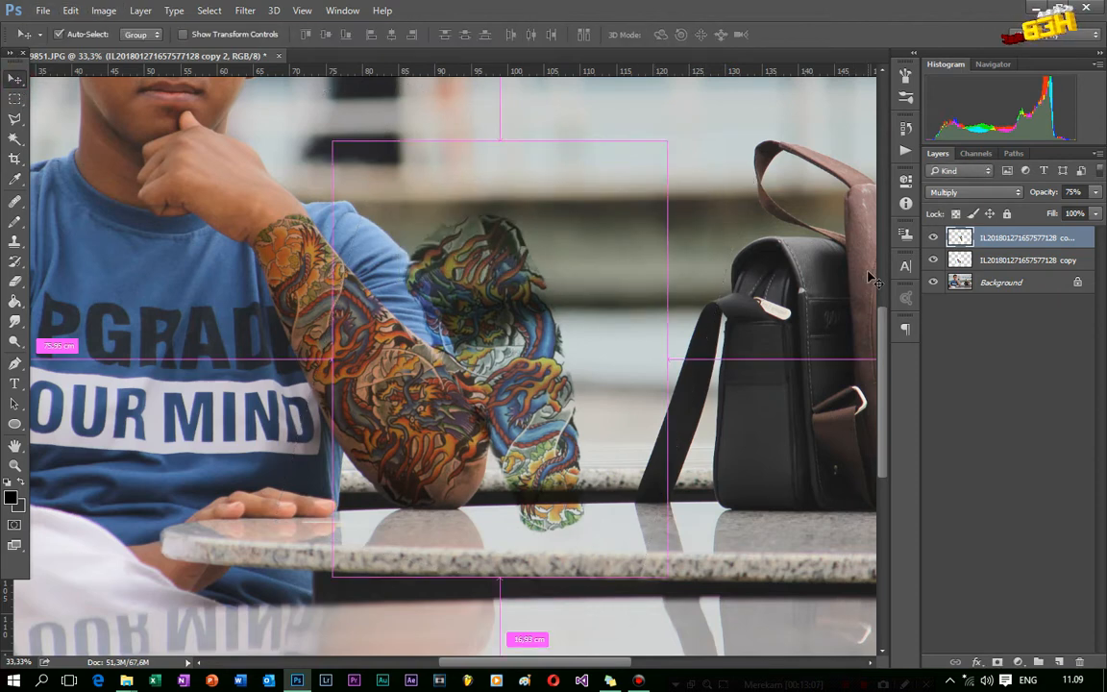
Step: Hide the duplicate tattoo layer and trace a Pen path around the bare skin between the sleeve, elbow outline and existing tattoo
key(ctrl+plus)
key(ctrl+plus)
key(ctrl+plus)
click(935, 238)
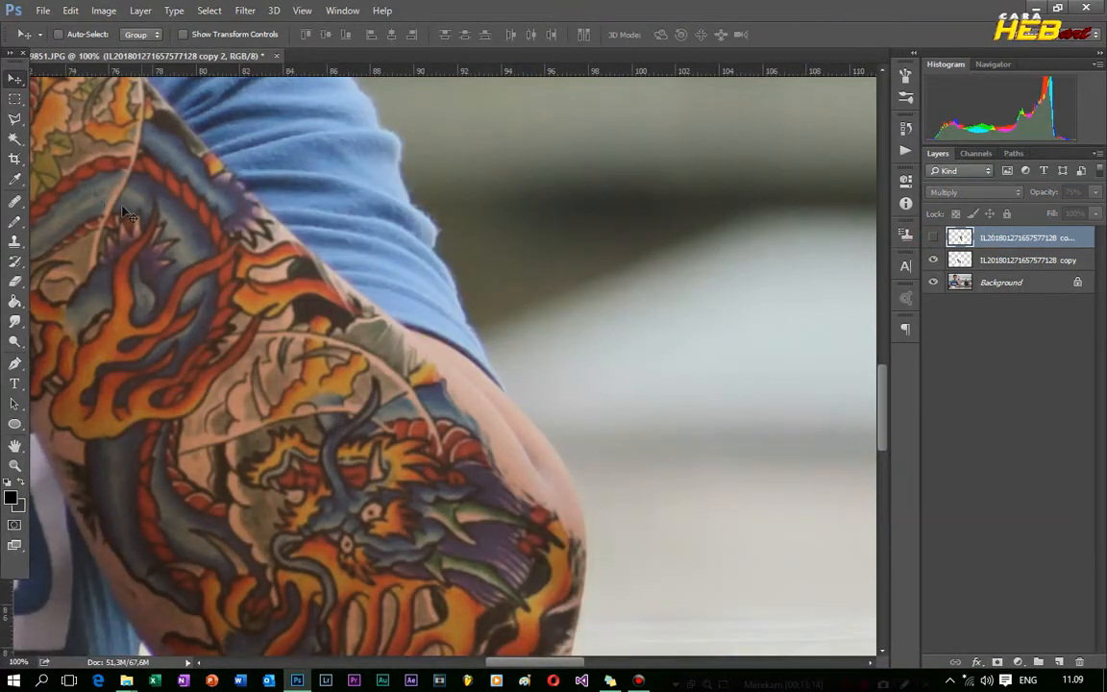
click(14, 363)
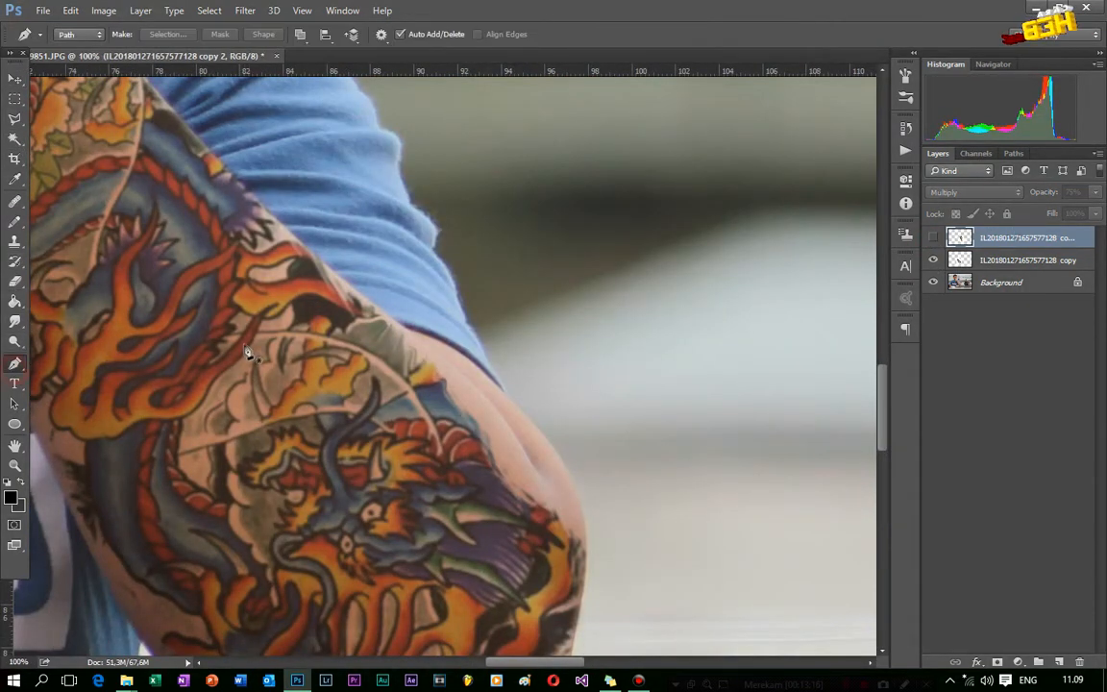
click(404, 330)
click(448, 347)
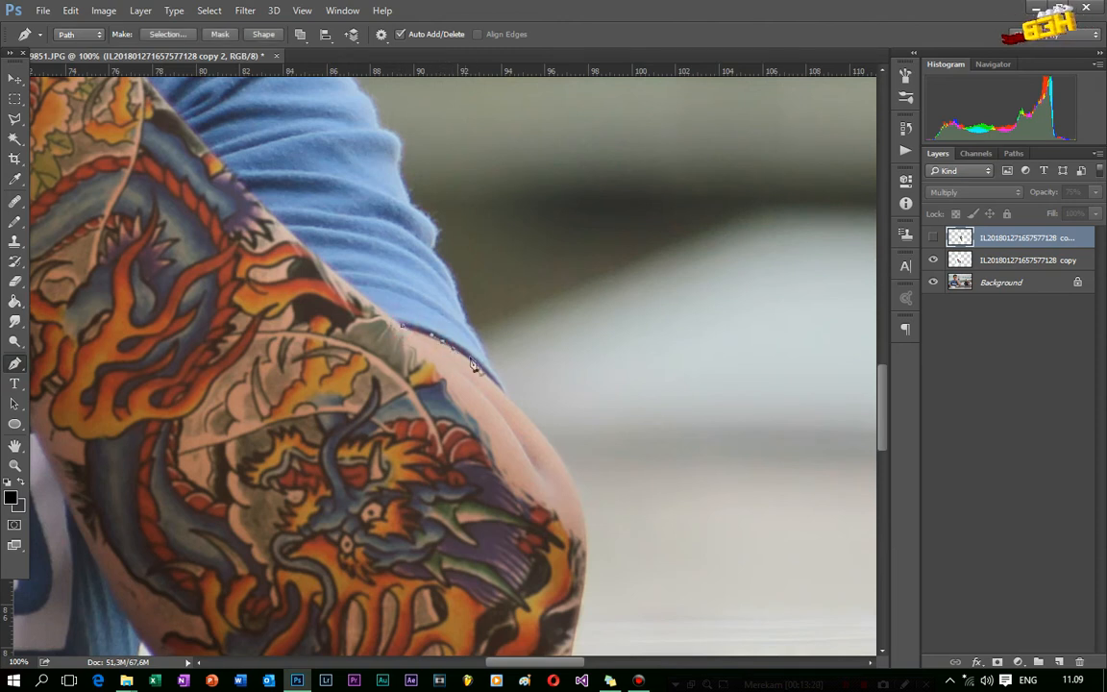
drag(483, 369, 500, 385)
click(578, 496)
click(585, 550)
click(551, 553)
click(499, 514)
click(455, 484)
click(437, 445)
click(402, 388)
click(390, 353)
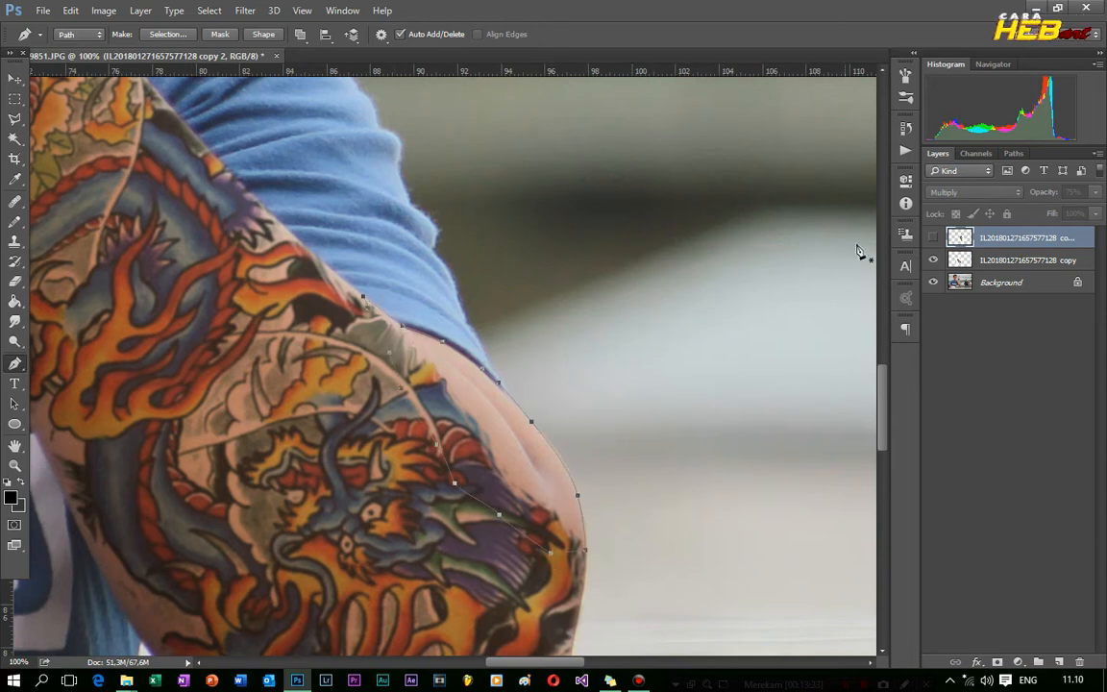
Step: Show the rotated duplicate tattoo layer, turn the elbow path into a selection, copy it to a new layer, and hide the duplicate
click(935, 238)
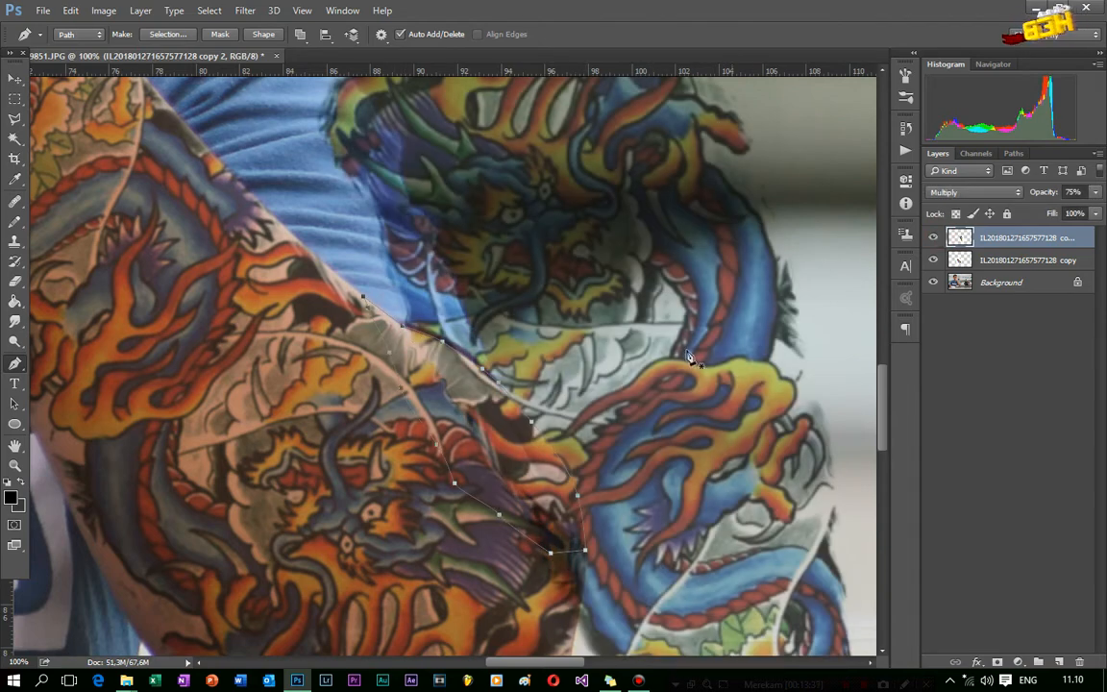
right_click(483, 420)
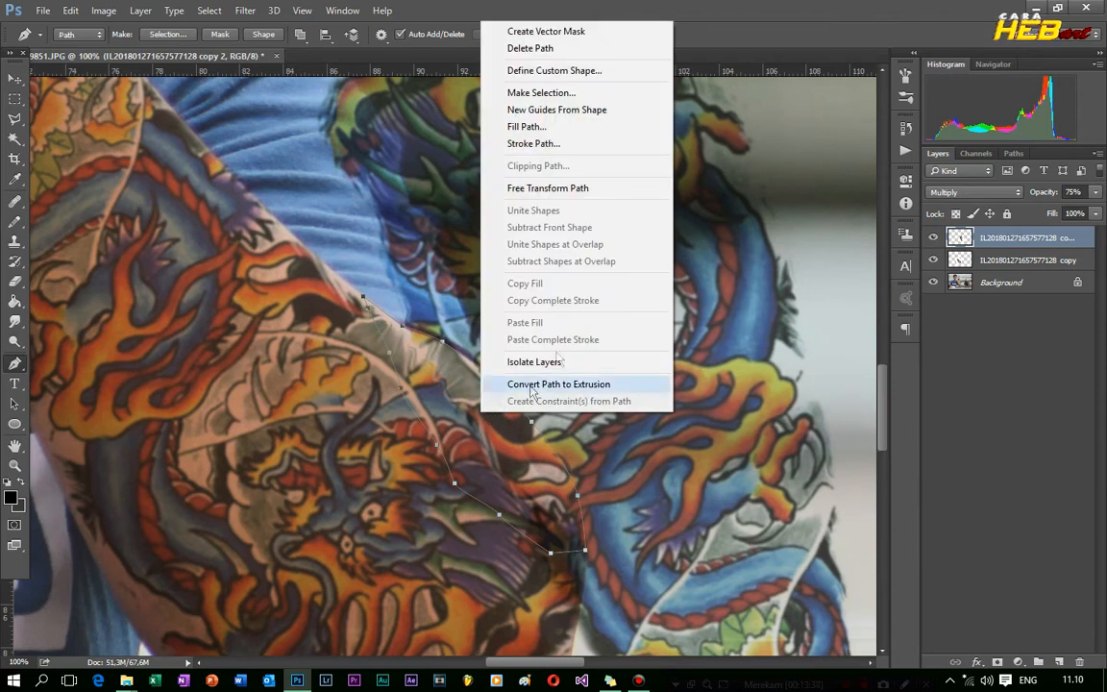
click(600, 92)
click(634, 192)
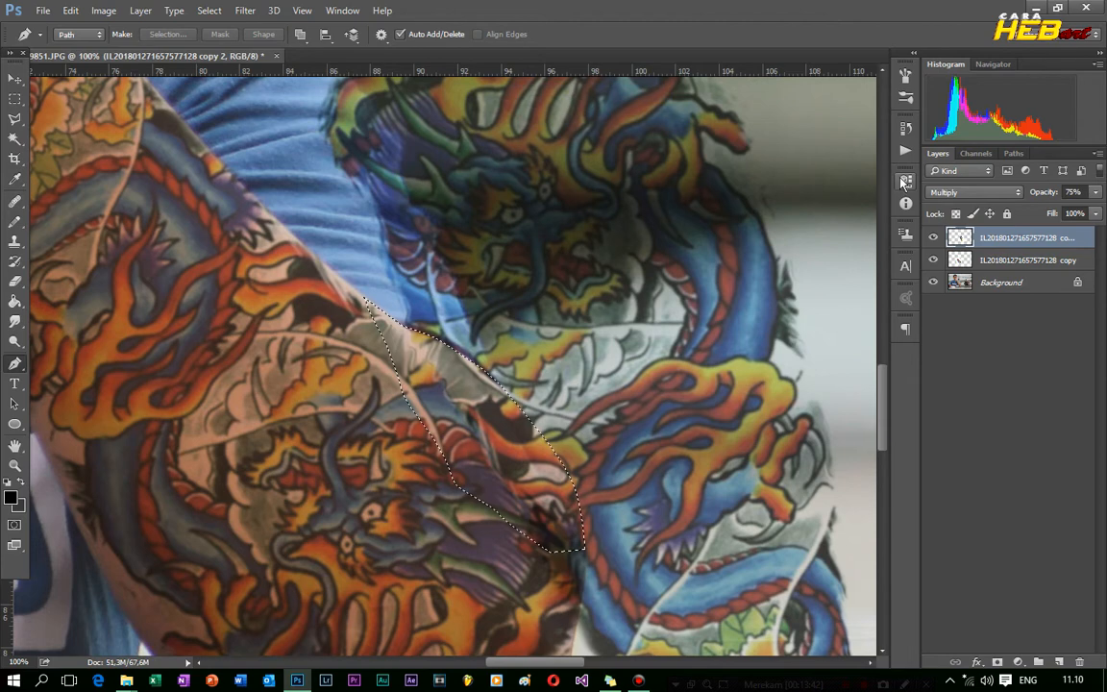
key(ctrl+j)
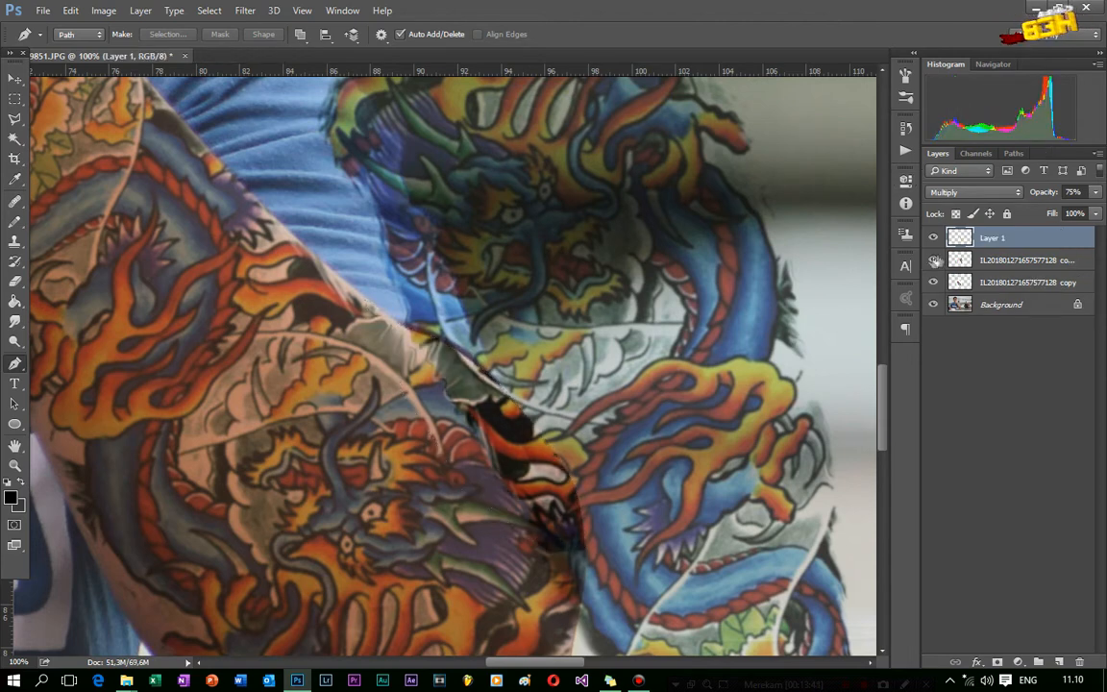
click(939, 261)
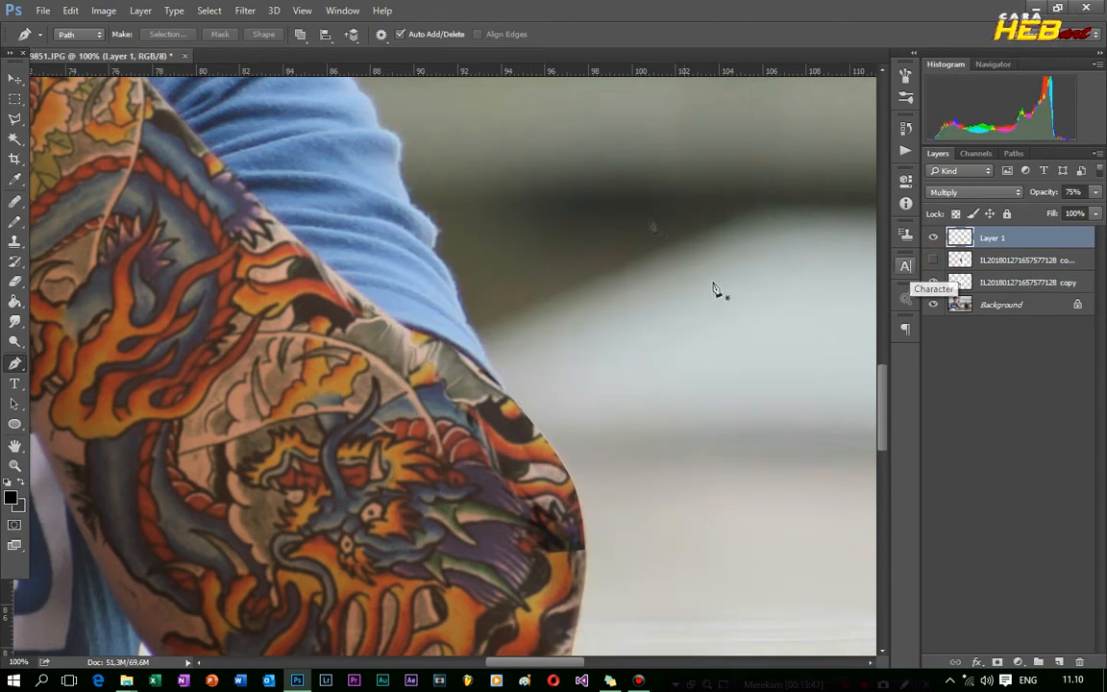
Step: Erase the elbow patch's overlap with the existing tattoo using 40 and 15 px brushes, and set the patch layer's opacity to 54%
key(ctrl+plus)
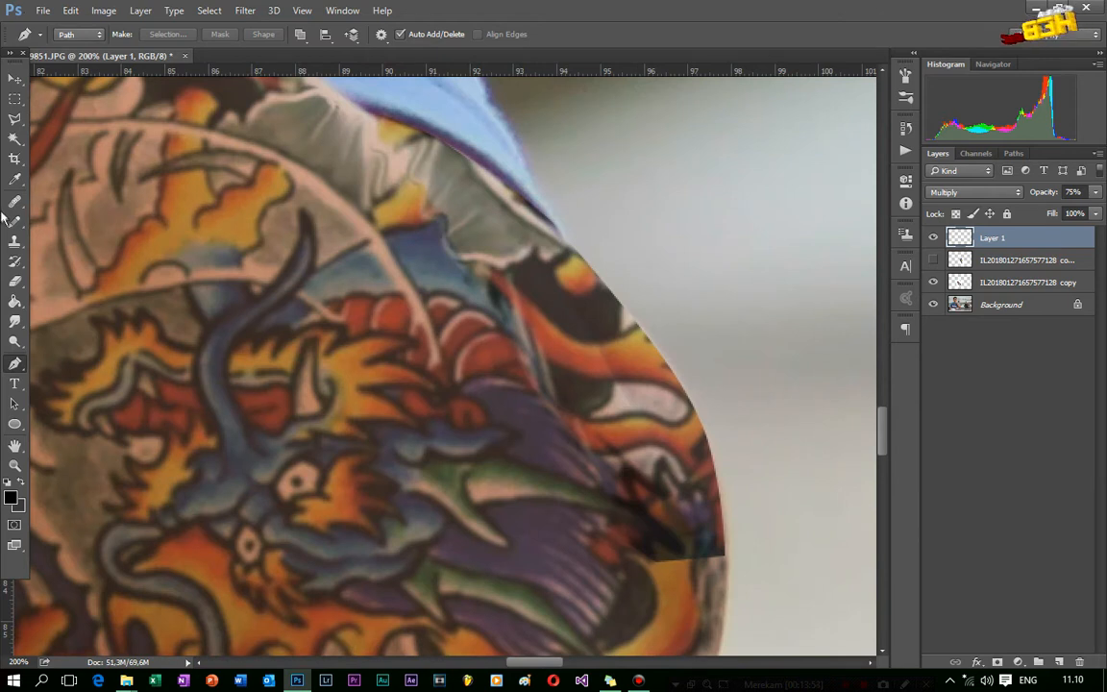
click(16, 279)
mouse_move(645, 557)
mouse_down()
mouse_move(703, 577)
mouse_move(430, 301)
mouse_move(622, 255)
mouse_up()
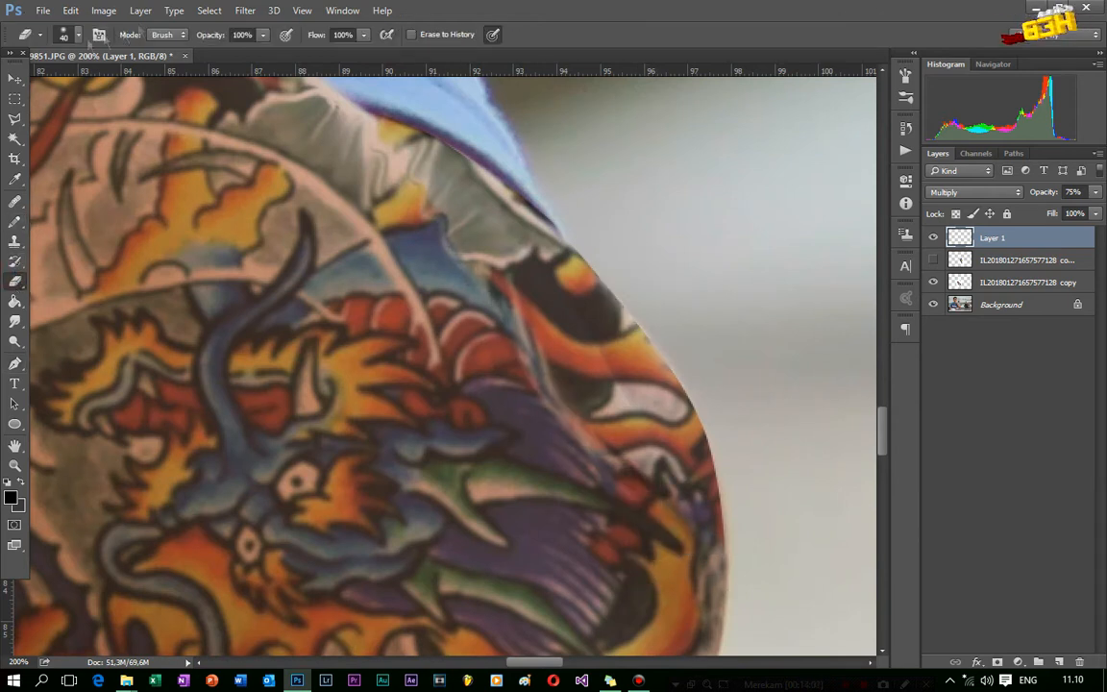
click(78, 35)
drag(93, 81, 96, 90)
click(574, 222)
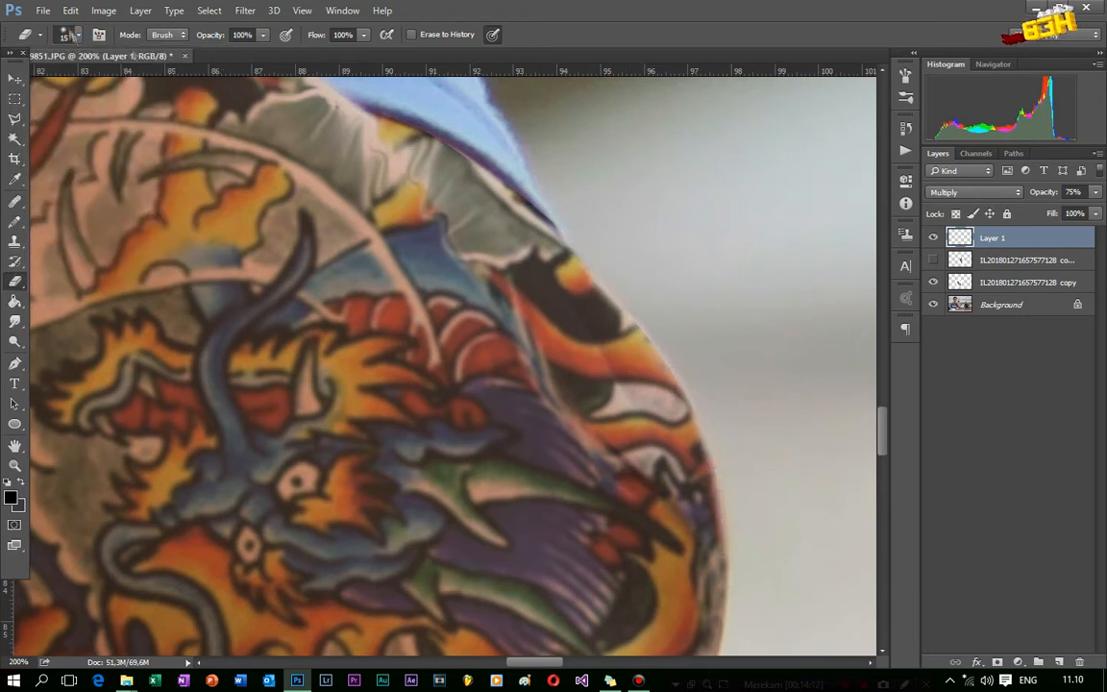
click(1096, 193)
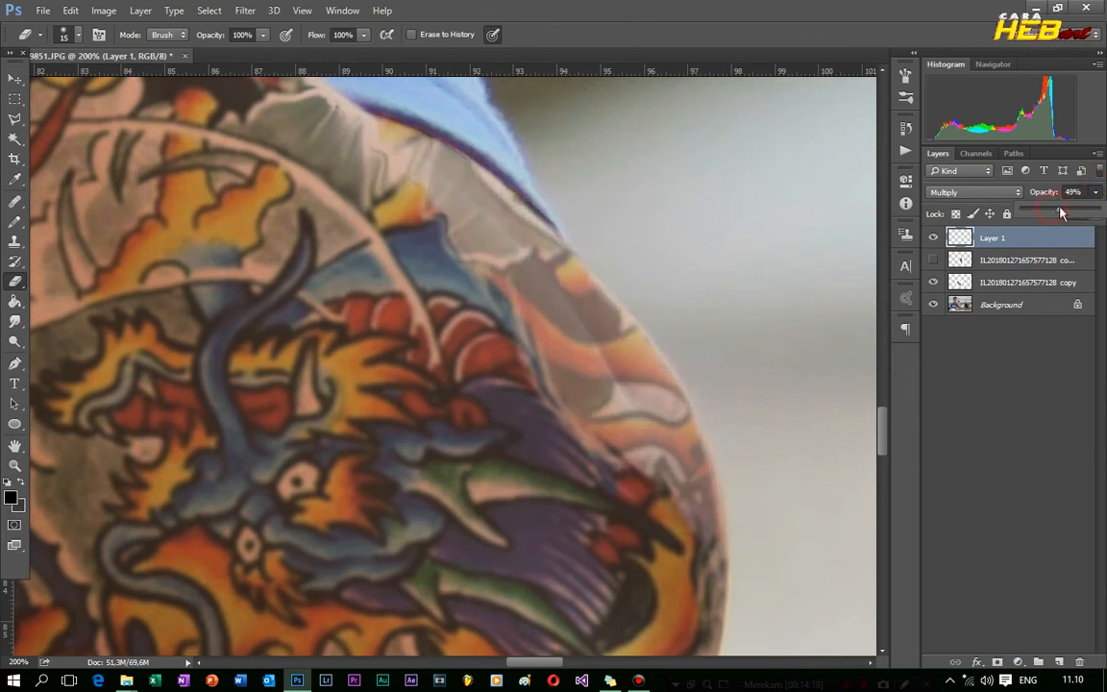
drag(1061, 212, 1062, 212)
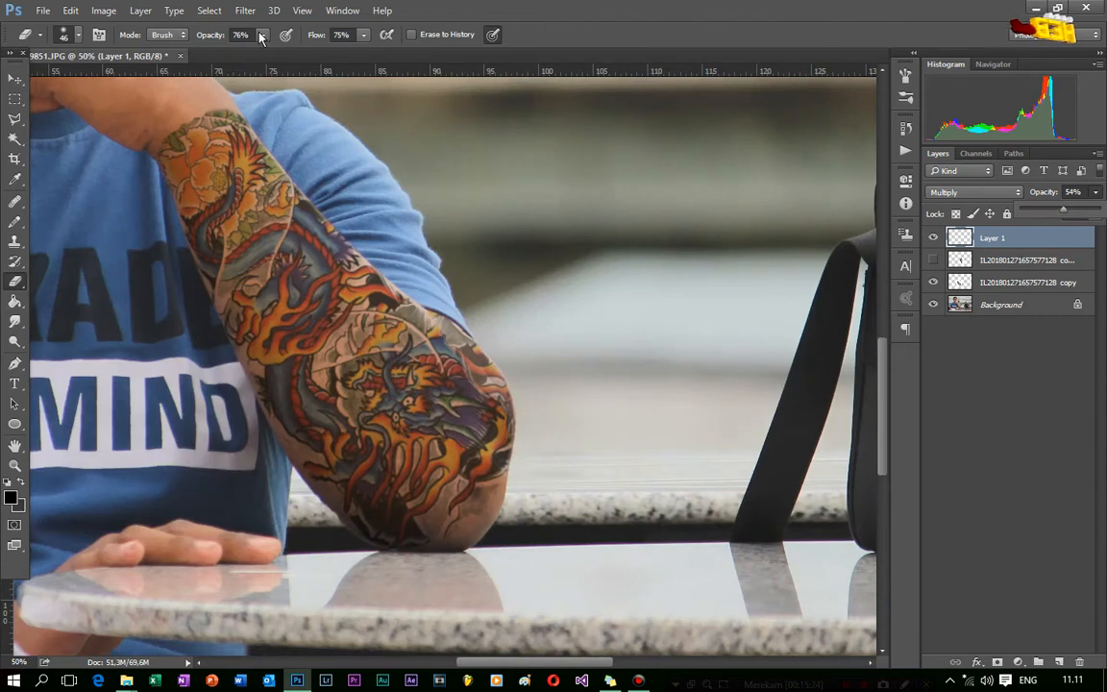
Step: Softly erase the elbow patch's seam and sleeve-side edge with a 17 px eraser at 43% opacity and 44% flow
click(262, 34)
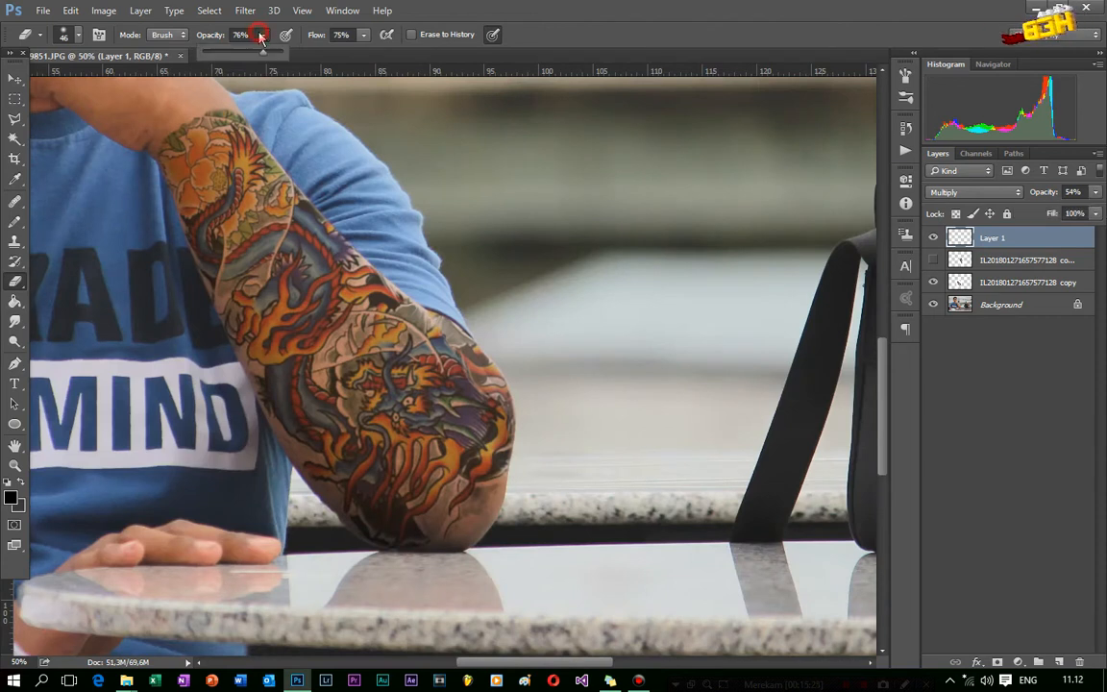
drag(240, 54, 248, 56)
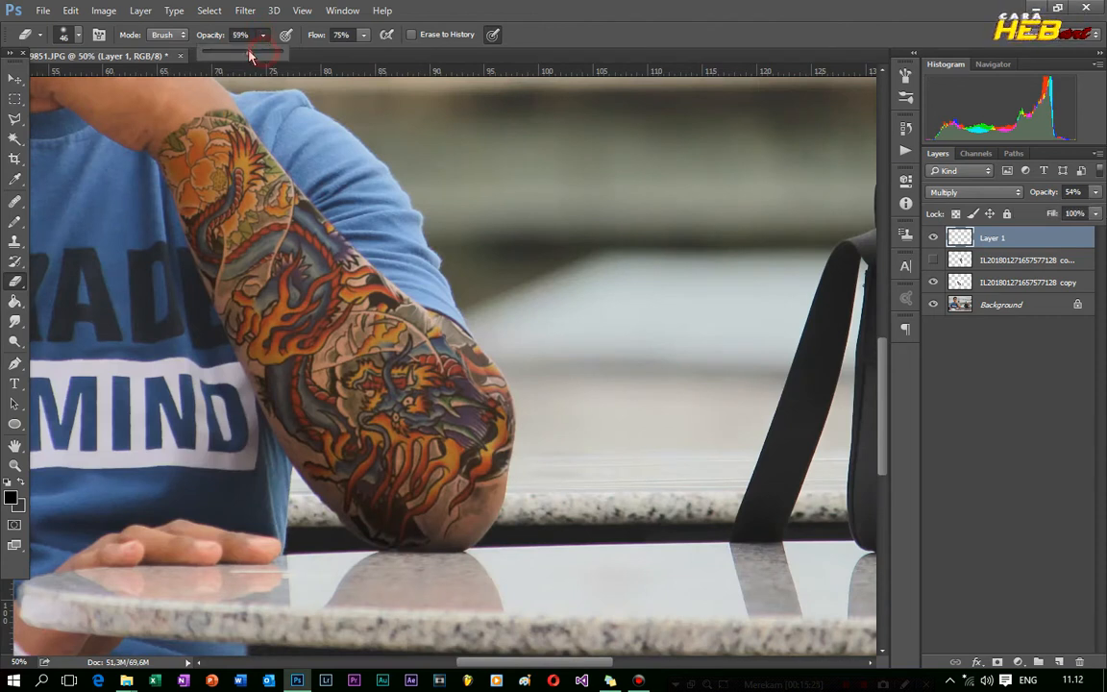
click(363, 36)
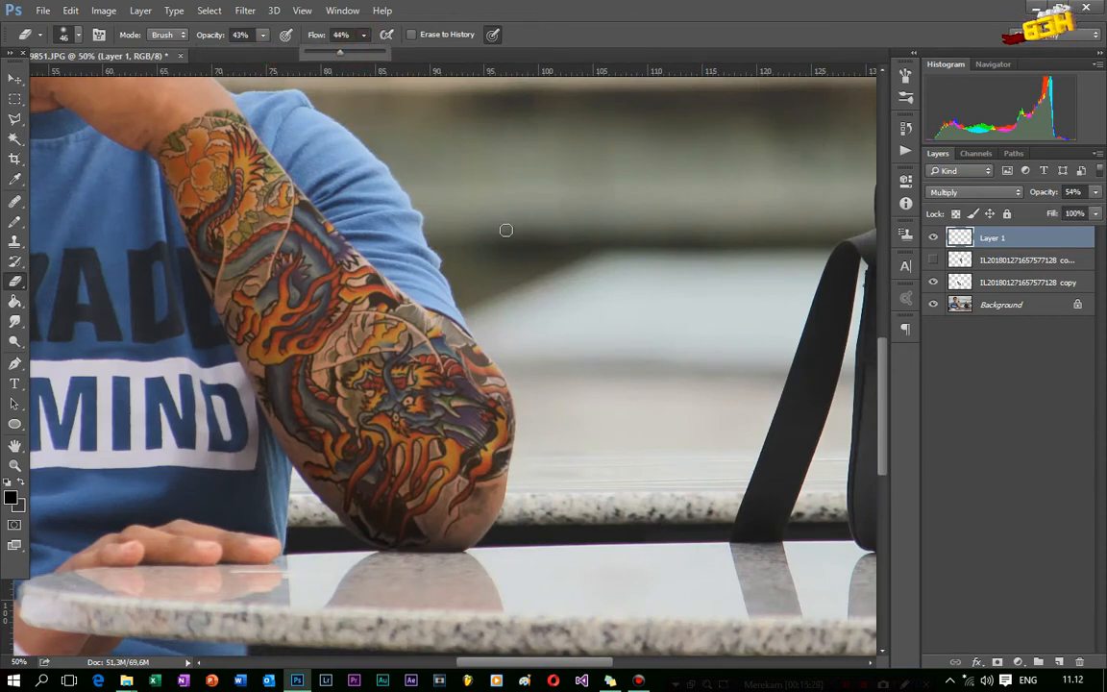
key(ctrl+plus)
key(ctrl+plus)
key(ctrl+plus)
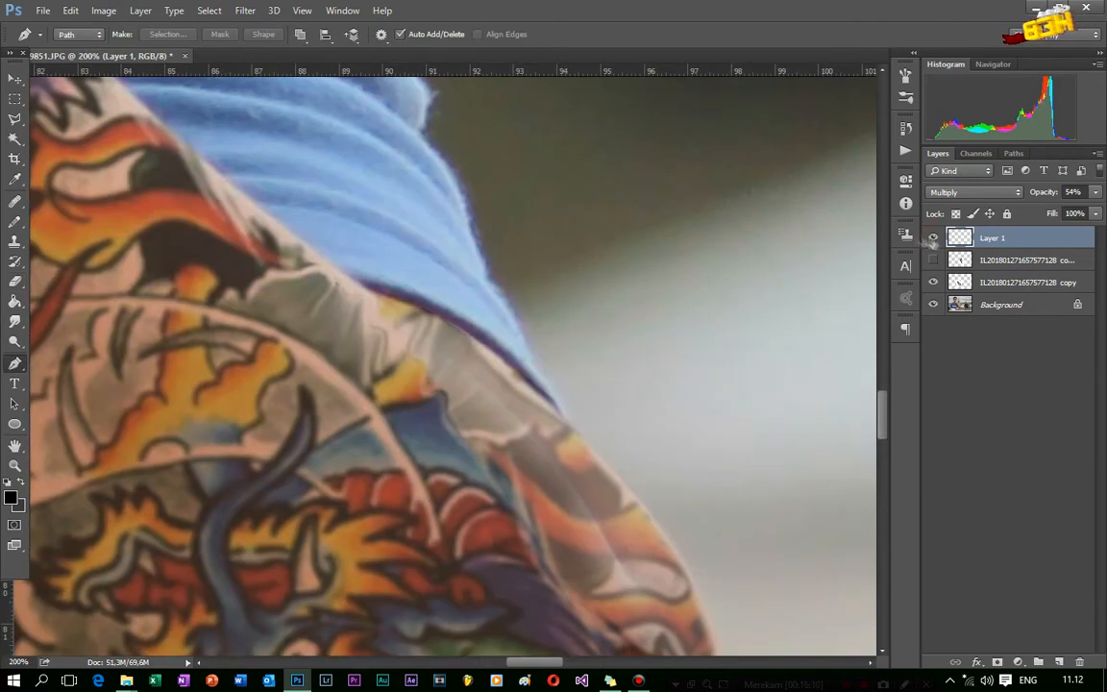
scroll(415, 281, down, 1)
click(78, 34)
click(89, 83)
mouse_move(559, 480)
mouse_down()
mouse_move(560, 420)
mouse_move(383, 272)
mouse_up()
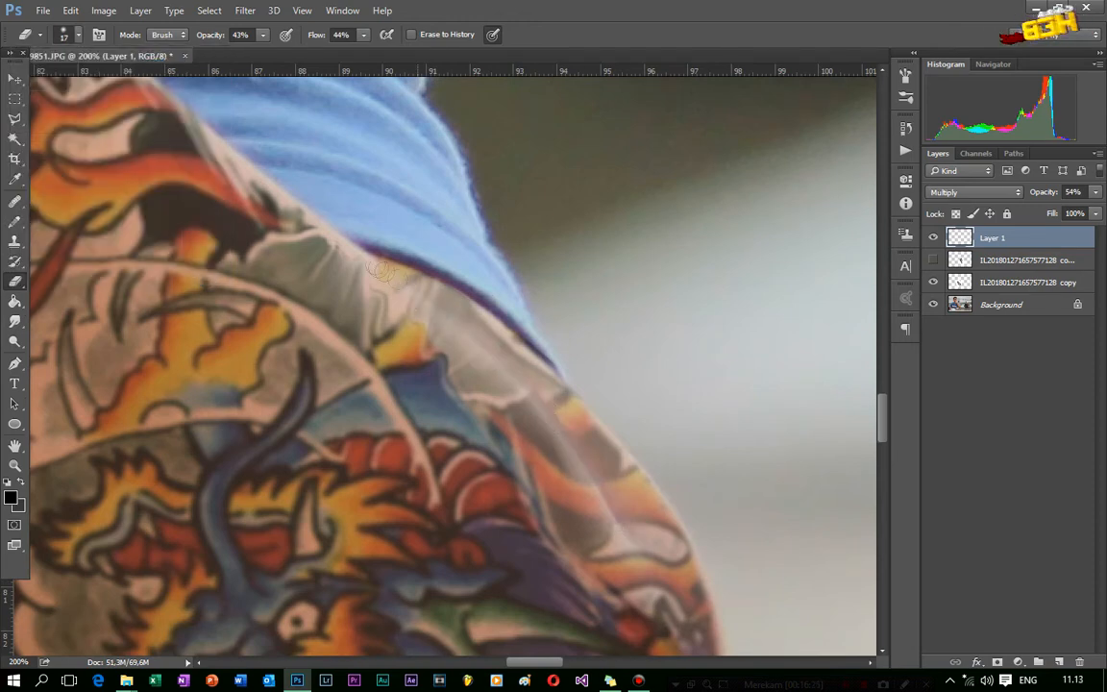
Step: Apply a slight Gaussian Blur to the elbow patch on Layer 1
key(ctrl+minus)
key(ctrl+minus)
key(ctrl+minus)
key(ctrl+minus)
key(ctrl+minus)
key(ctrl+minus)
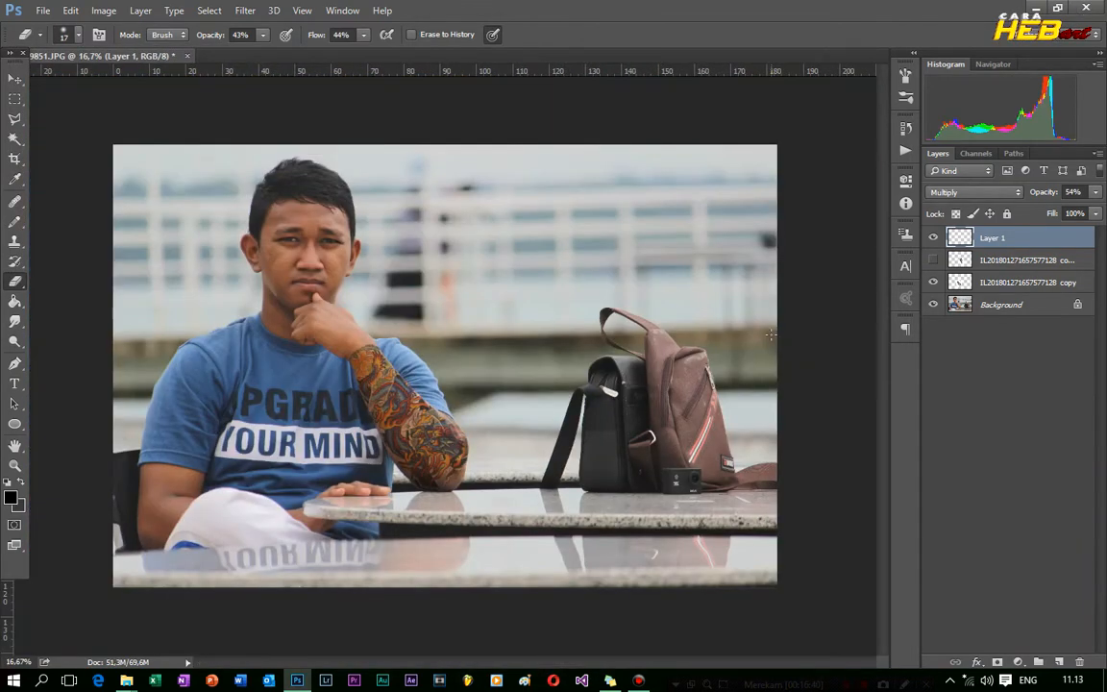
key(ctrl+plus)
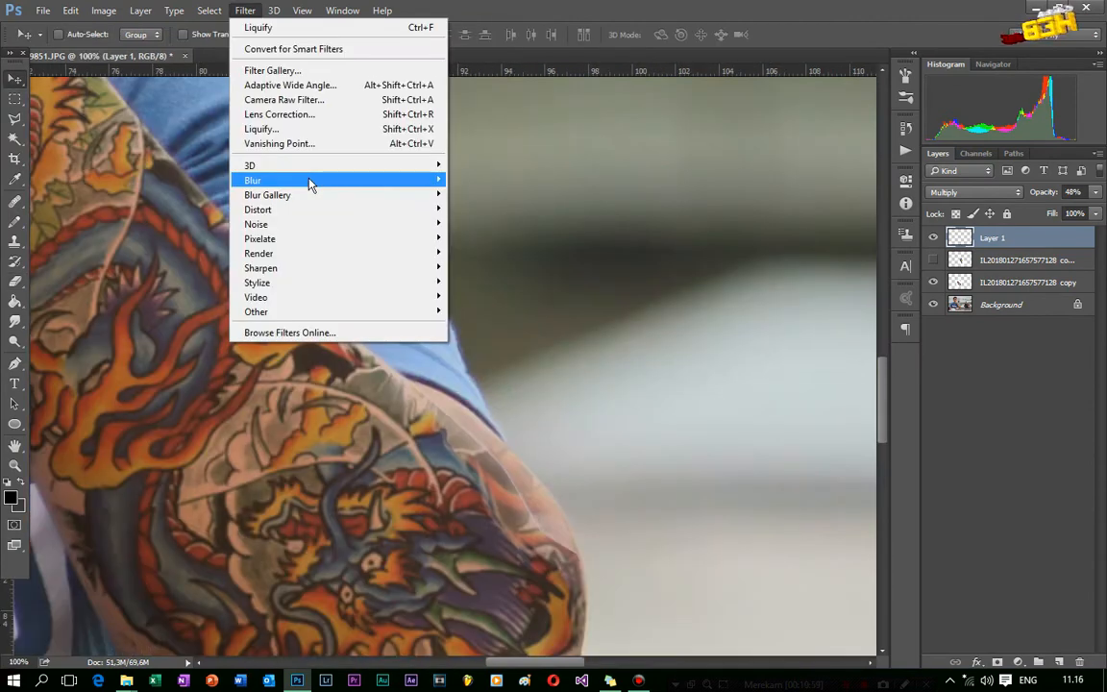
mouse_move(423, 180)
click(508, 238)
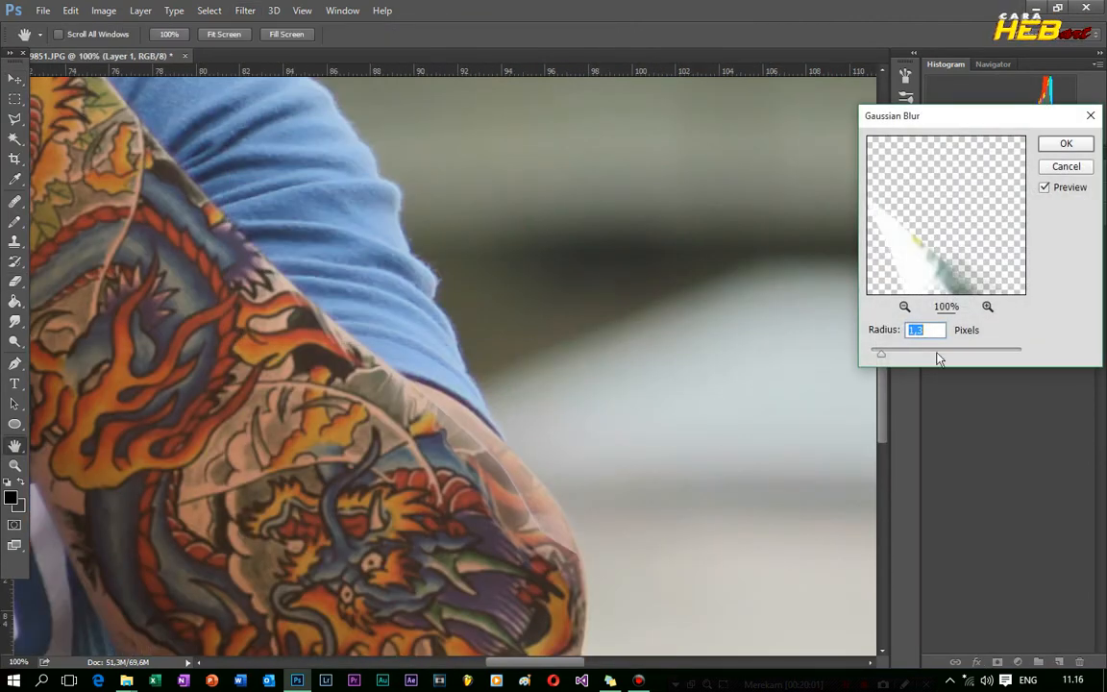
drag(884, 359, 888, 360)
click(1066, 146)
Step: Save the layered document as a PSD file
key(v)
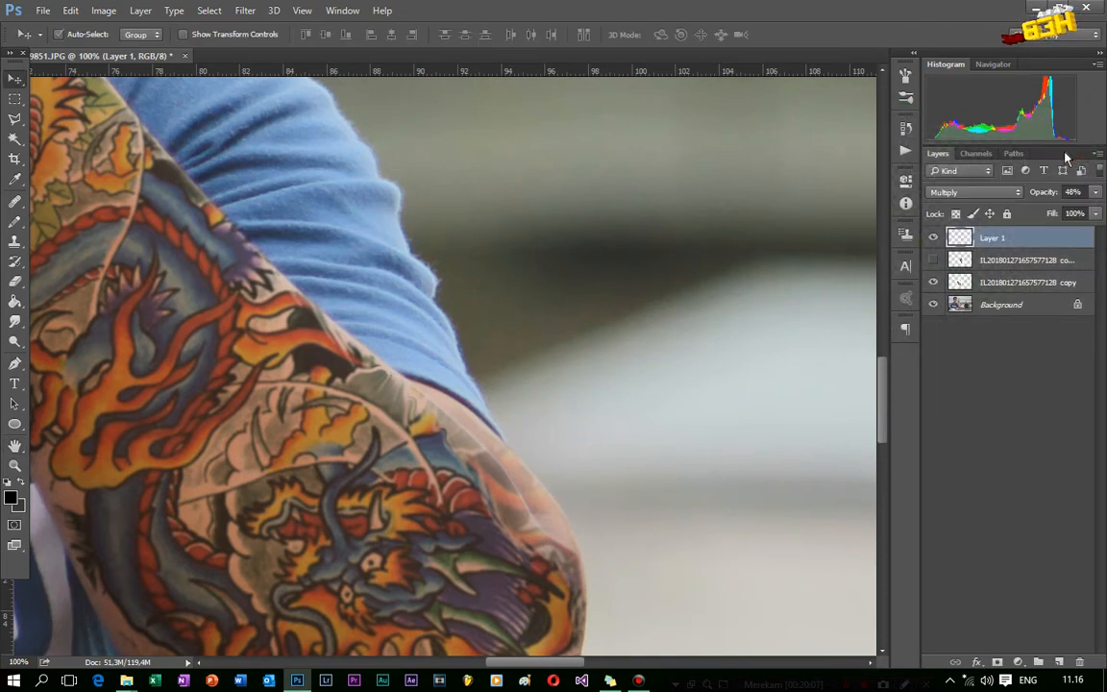
key(ctrl+minus)
key(ctrl+minus)
key(ctrl+minus)
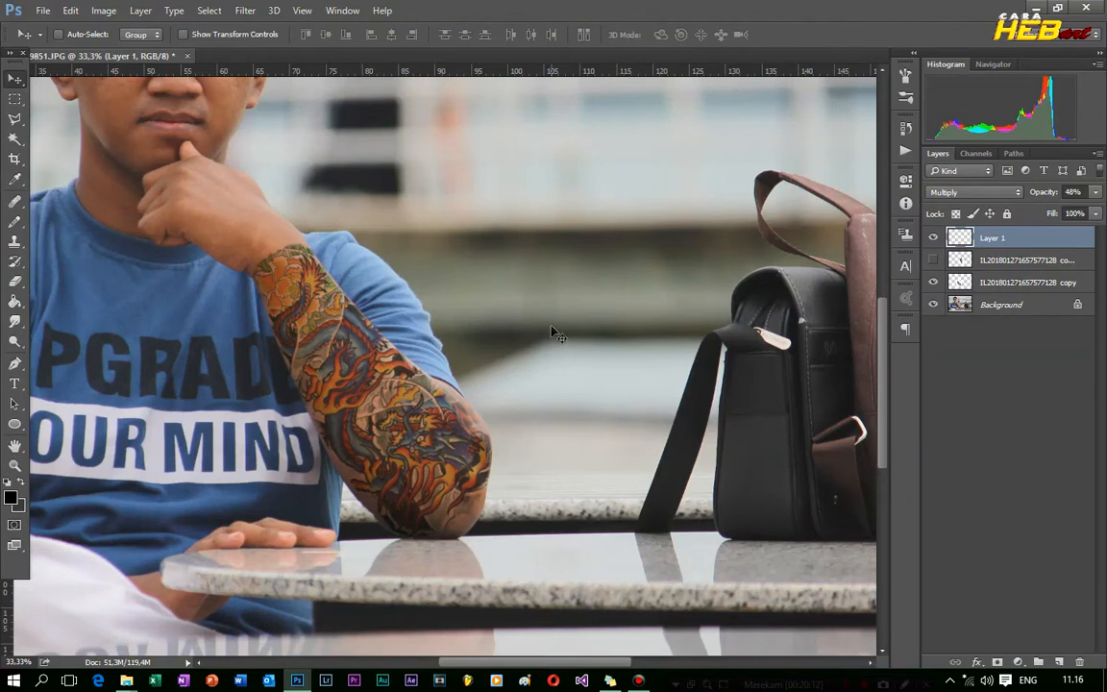
key(ctrl)
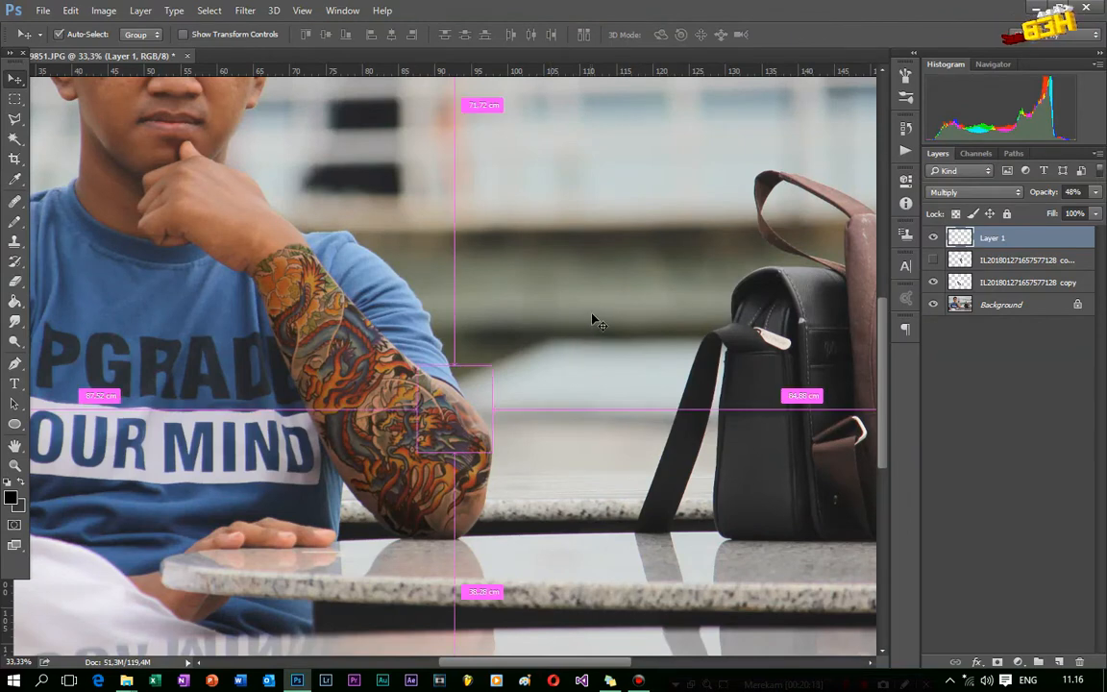
key(ctrl+s)
click(721, 198)
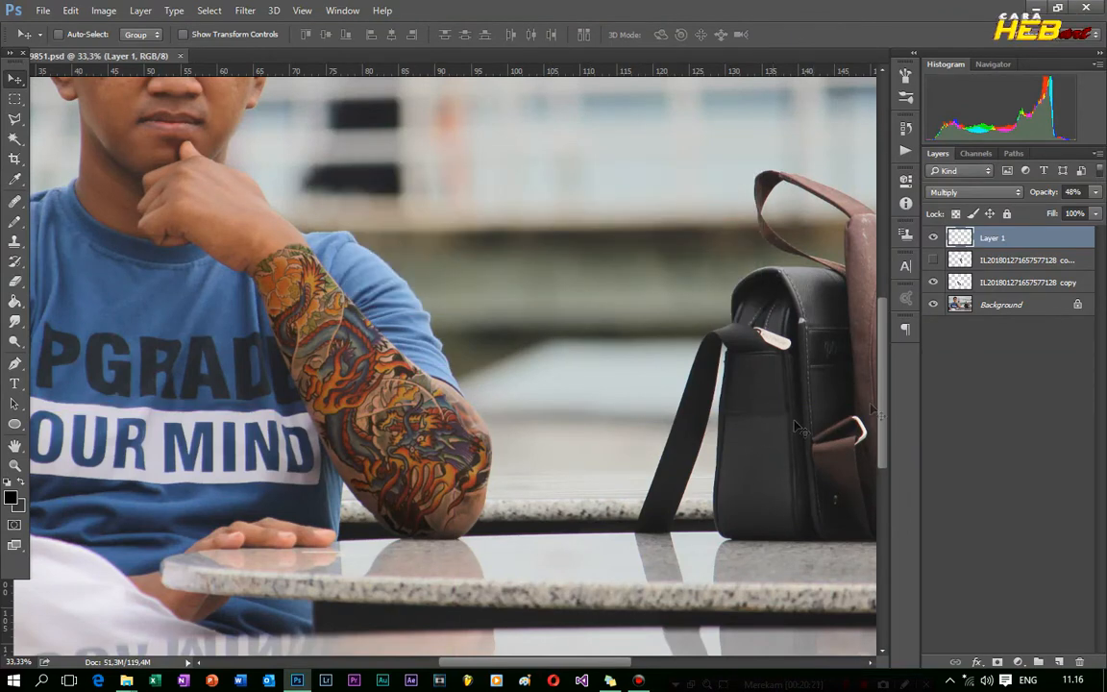
Step: Merge Layer 1 with the visible tattoo copy layer and set the merged layer's blend mode to Multiply
click(992, 285)
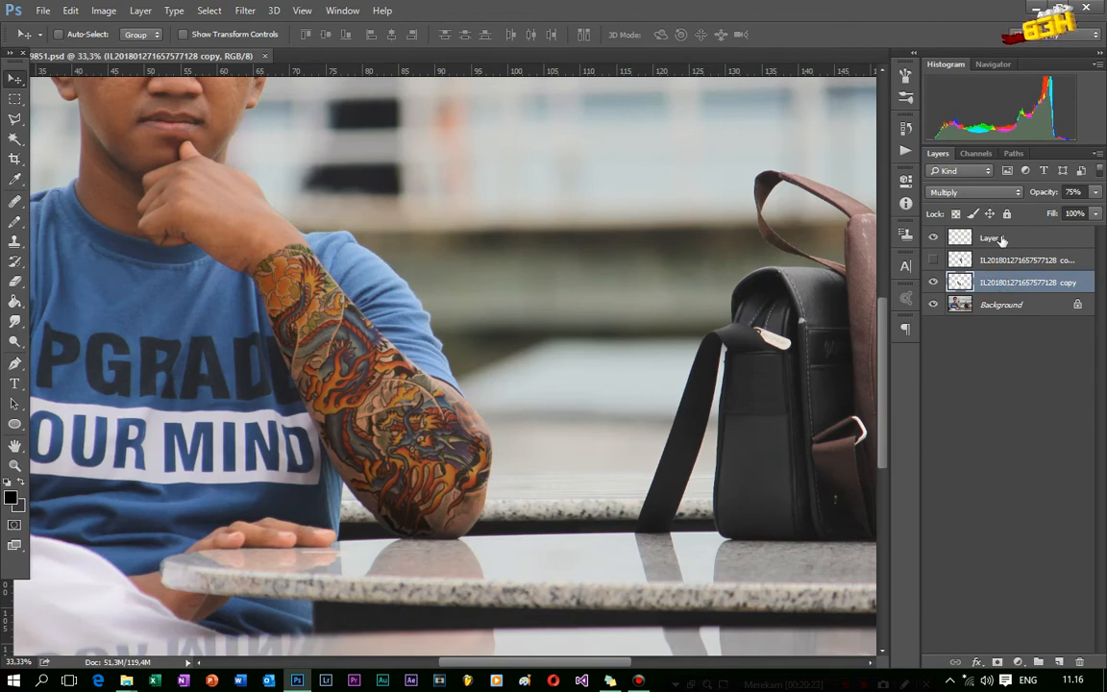
click(1002, 240)
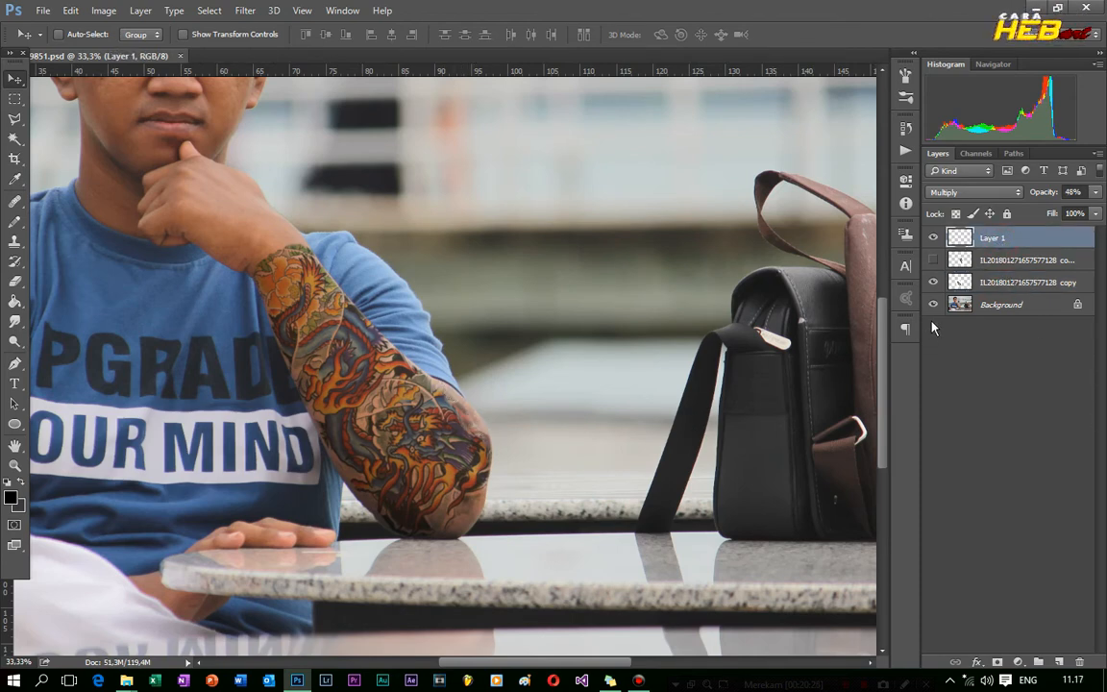
click(1029, 284)
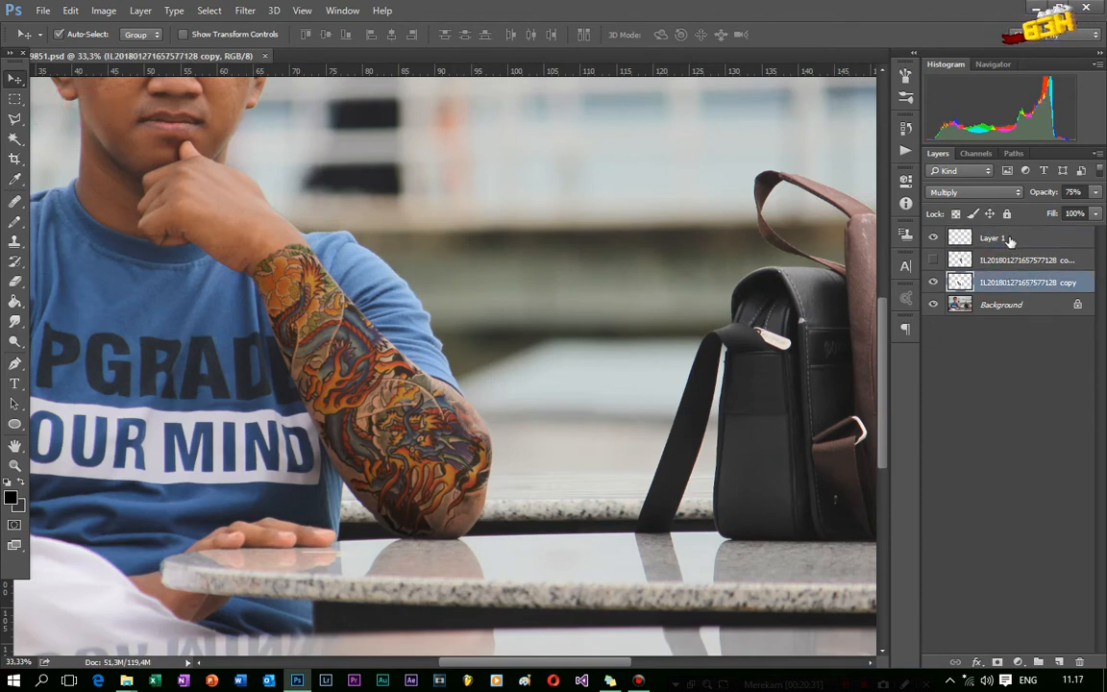
ctrl+click(1002, 240)
right_click(999, 240)
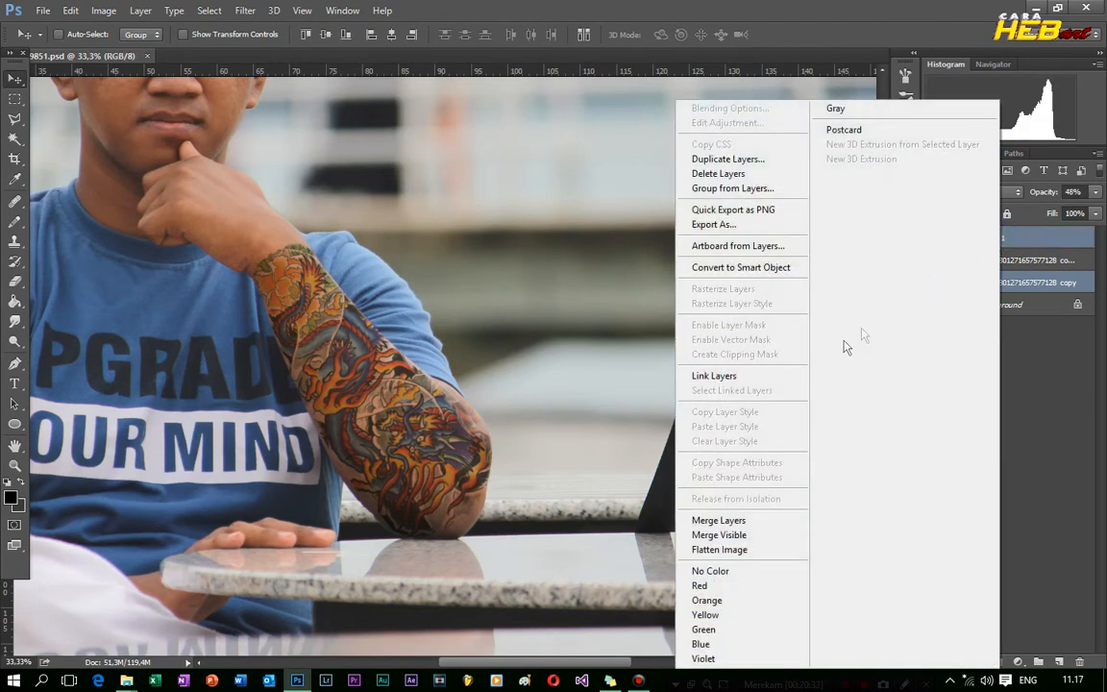
click(719, 520)
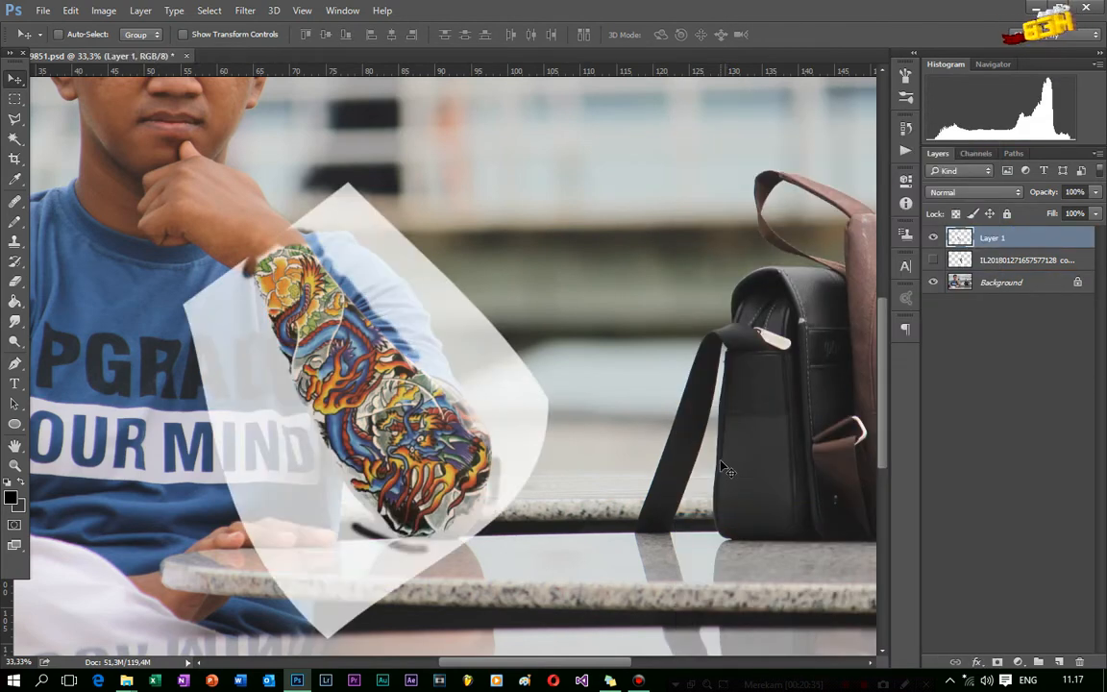
click(967, 193)
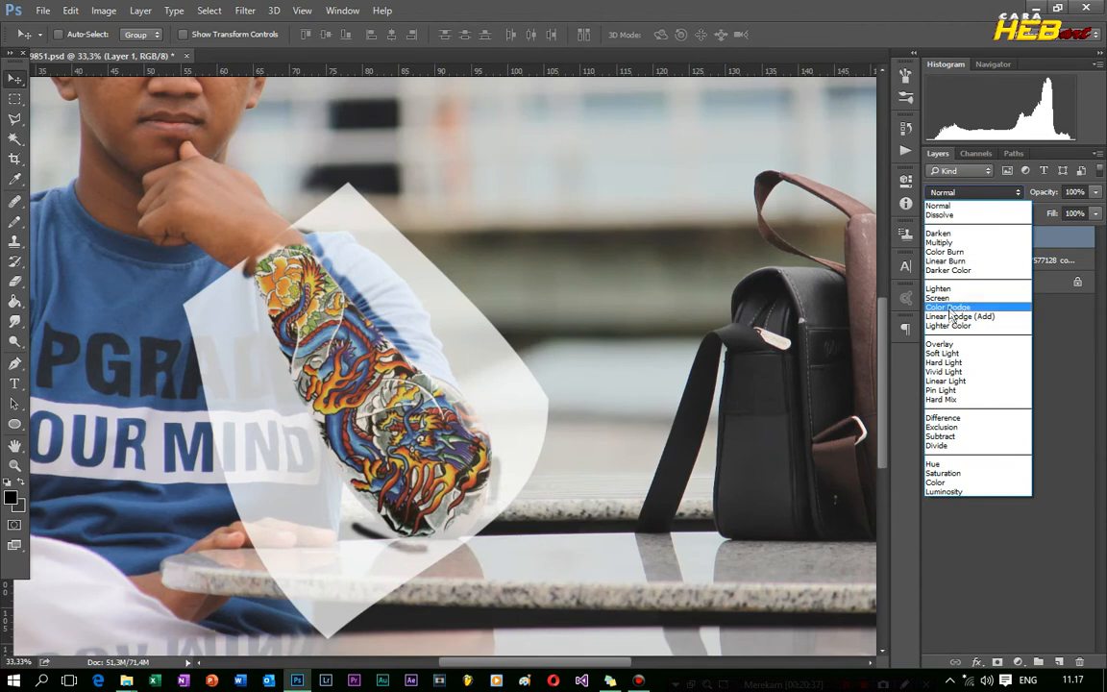
click(948, 244)
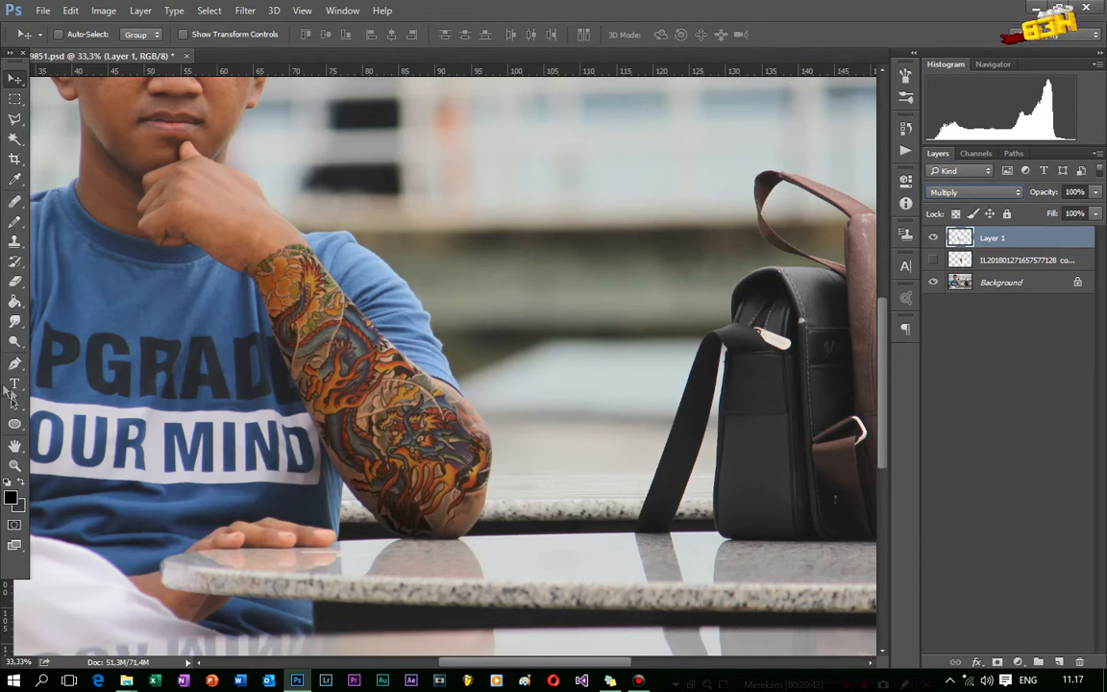
Step: Lighten the forearm tattoo on Layer 1 with the Dodge tool using a soft 266 px brush
click(14, 343)
right_click(14, 342)
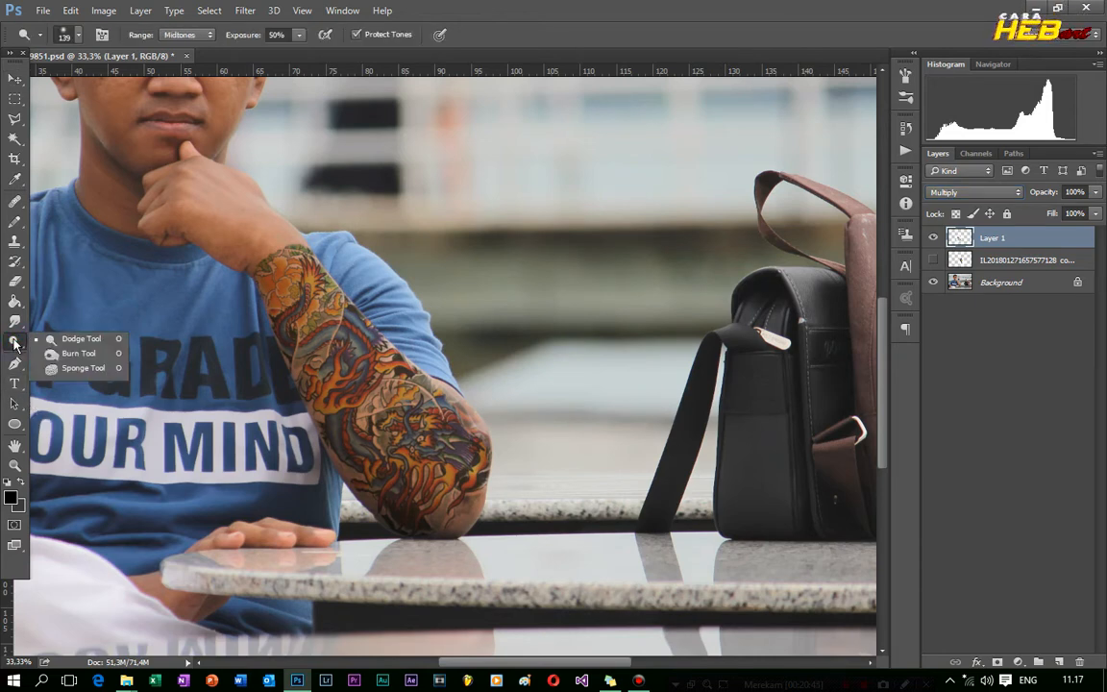
click(76, 36)
drag(145, 88, 151, 95)
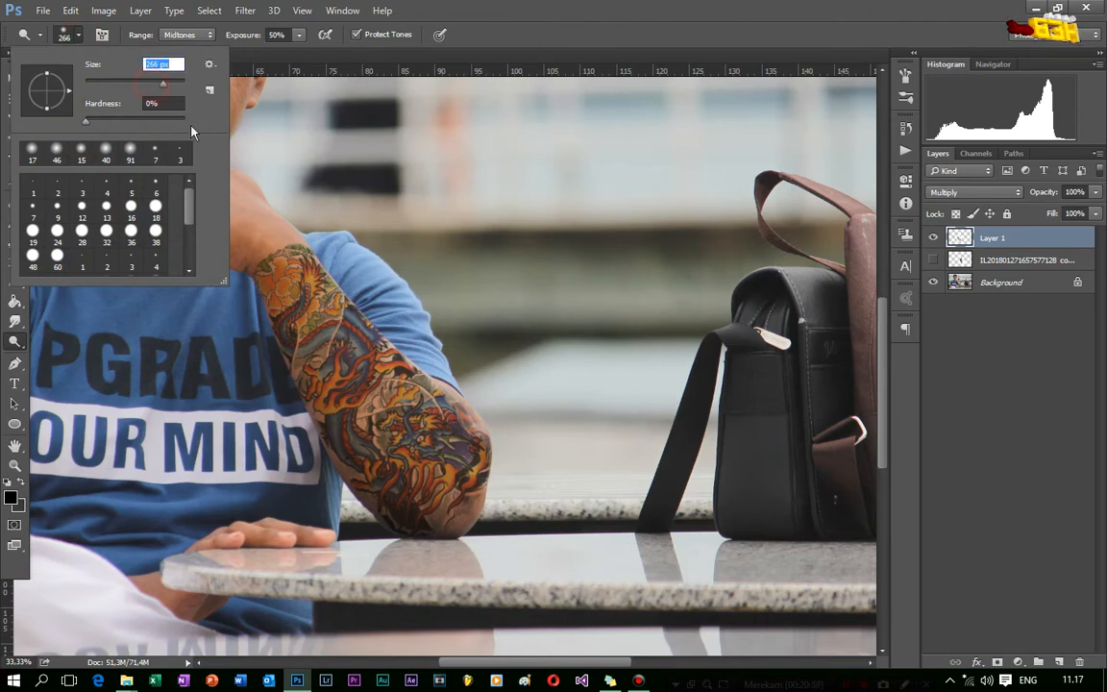
click(296, 240)
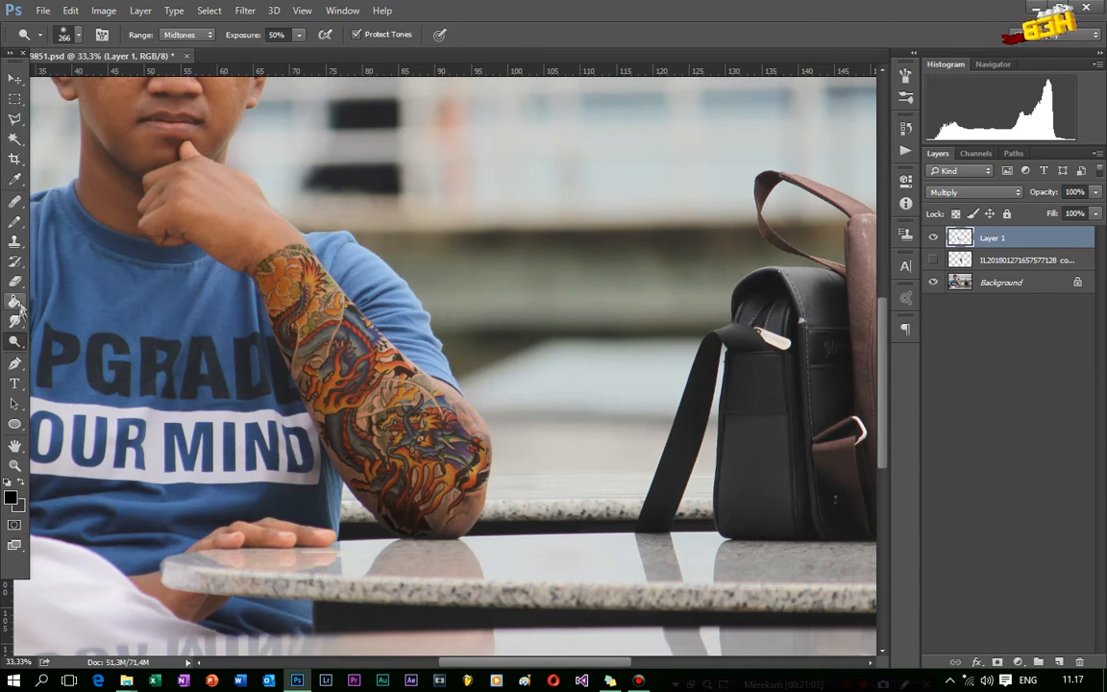
Step: Darken the tattoo's edge beside the shirt with the Burn tool using a 182 px brush
right_click(14, 341)
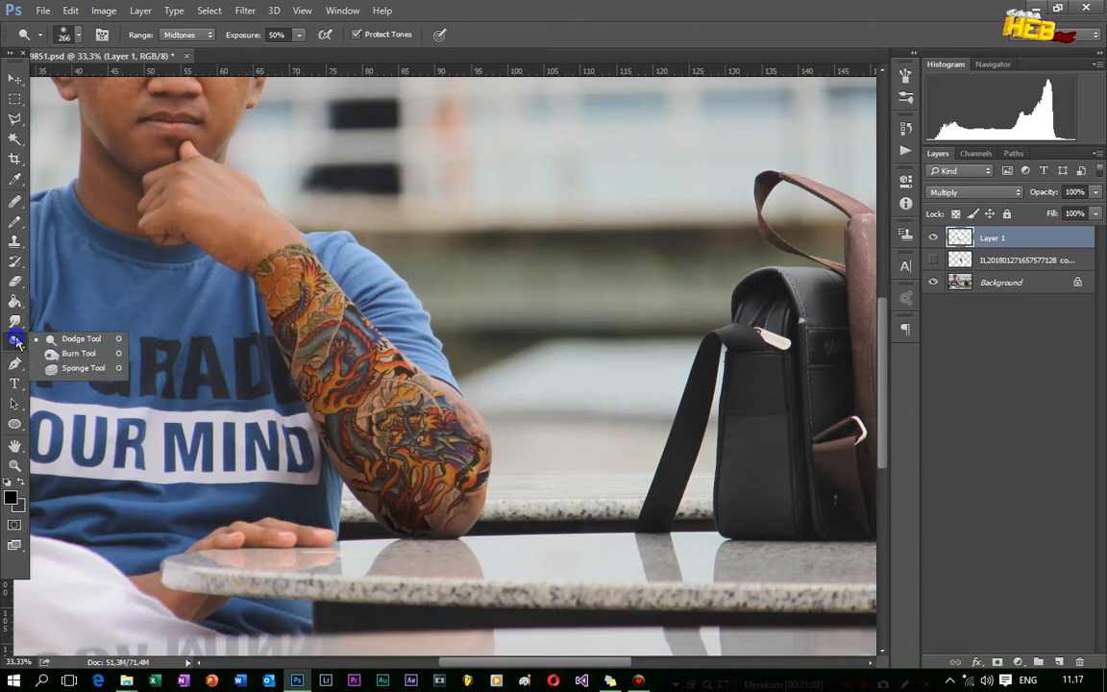
click(78, 353)
click(81, 35)
drag(100, 81, 136, 83)
key(Return)
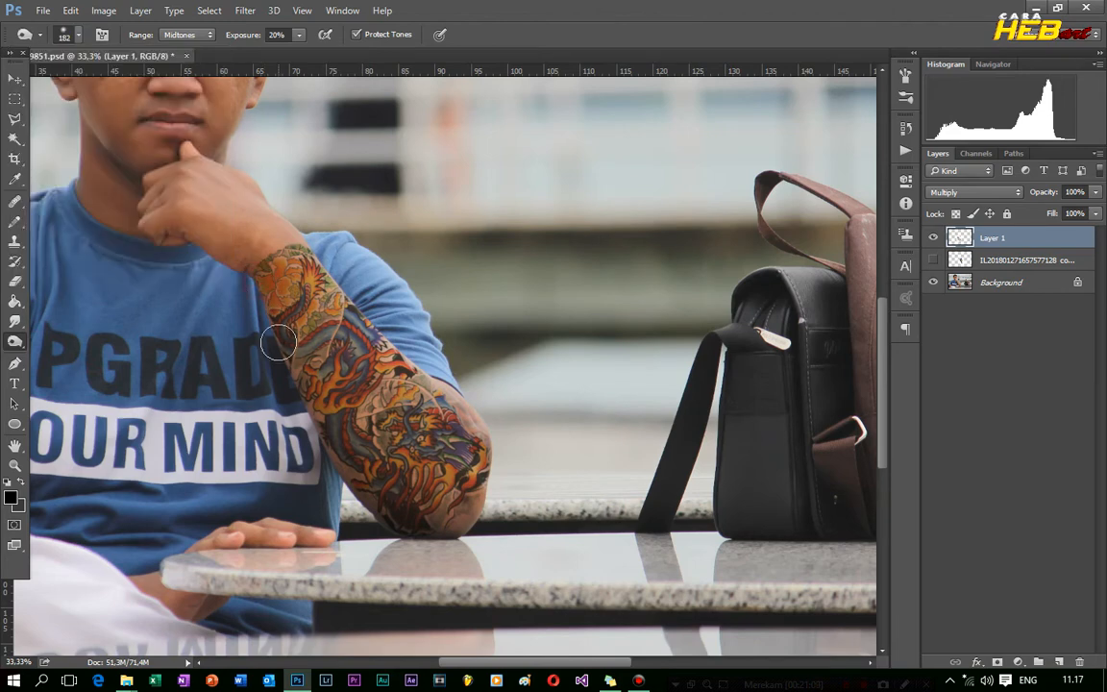
Step: Reduce Layer 1's opacity to 89%
click(1096, 214)
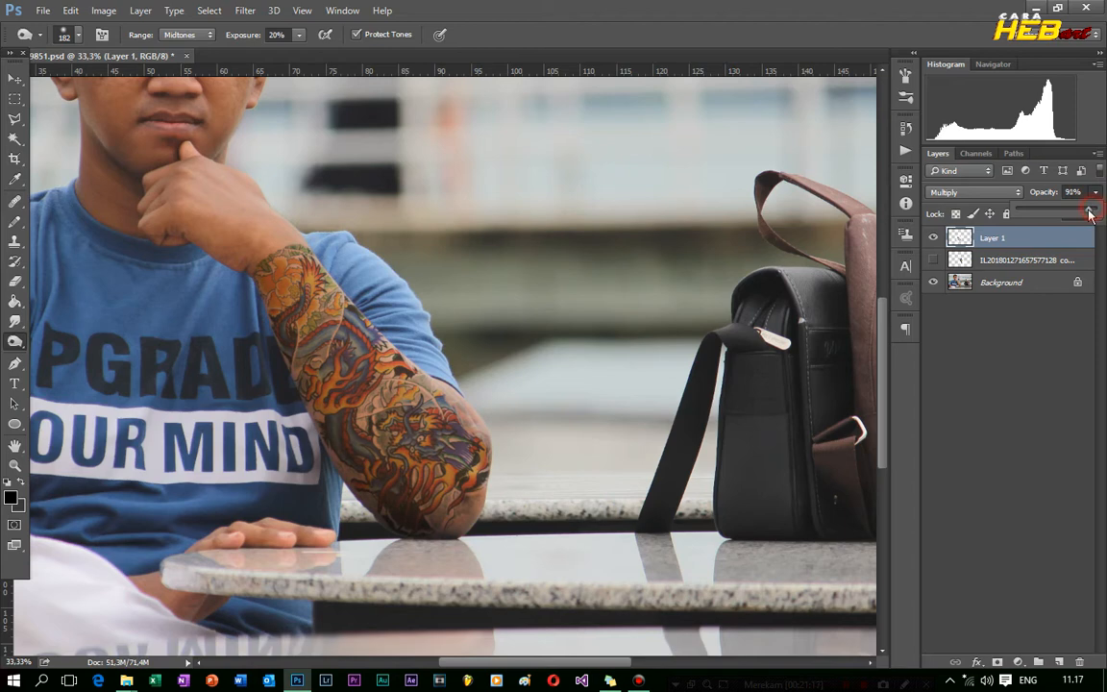
click(1009, 258)
click(996, 237)
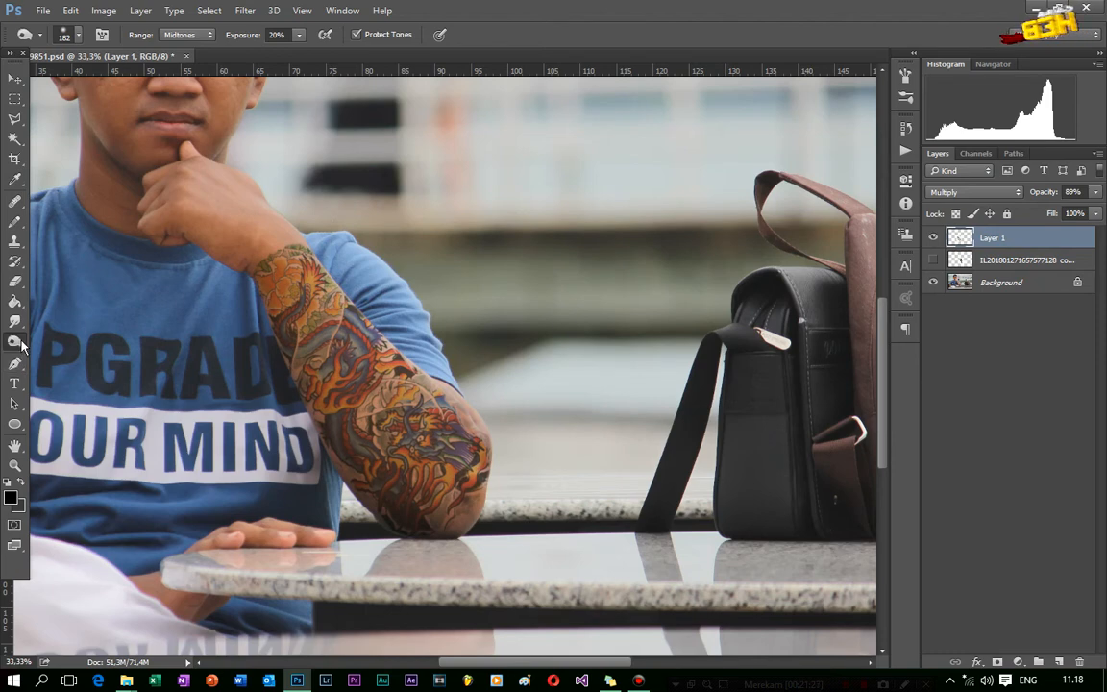
Step: Fade the tattoo along the forearm's outer edge and elbow with a 201 px Eraser at 46% opacity and 50% flow
click(15, 280)
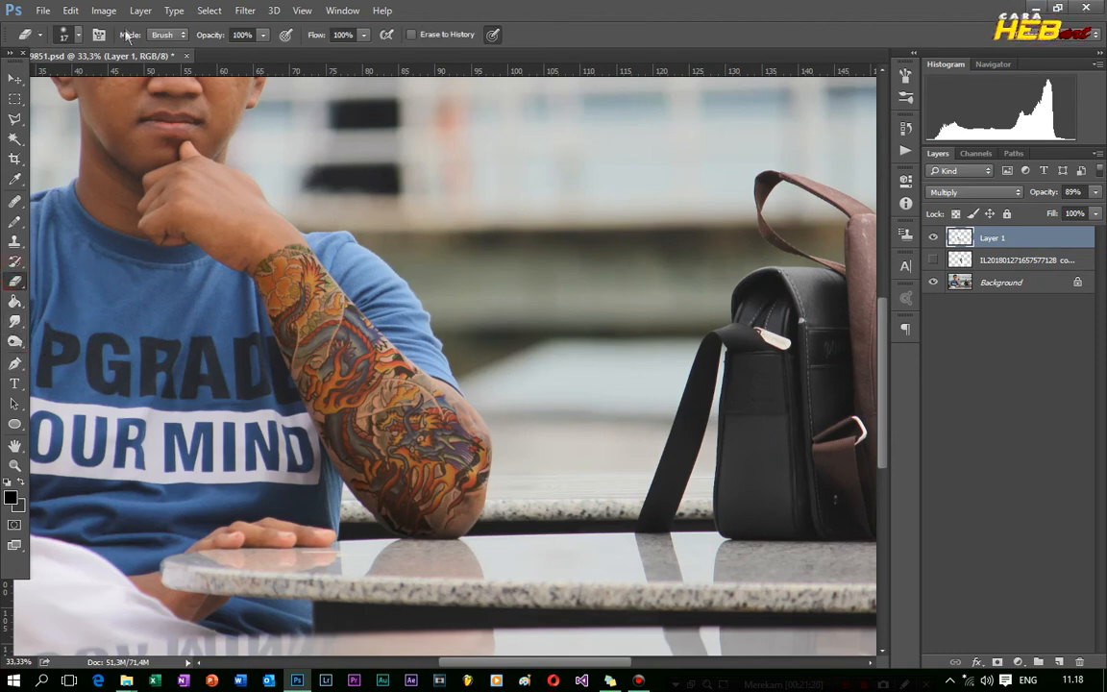
click(259, 37)
drag(242, 51, 221, 58)
click(363, 37)
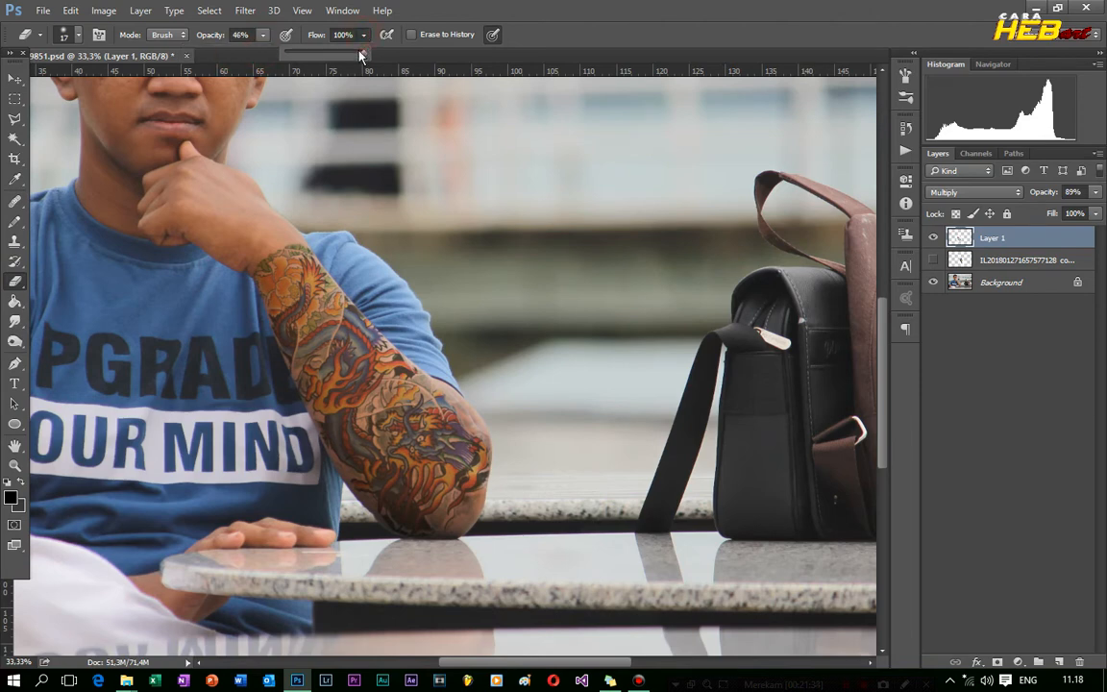
right_click(15, 283)
click(91, 281)
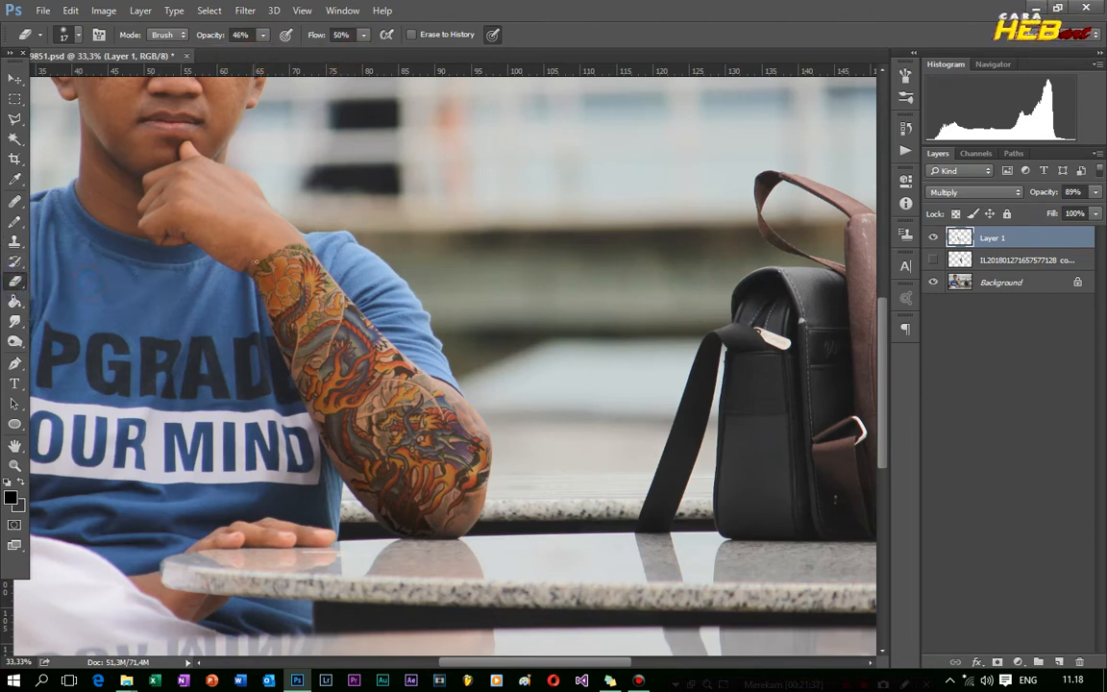
click(82, 35)
mouse_move(95, 83)
mouse_down()
mouse_move(129, 98)
mouse_move(133, 85)
mouse_move(150, 86)
mouse_up()
mouse_move(383, 325)
mouse_down()
mouse_move(341, 300)
mouse_move(394, 392)
mouse_move(429, 389)
mouse_up()
drag(453, 433, 499, 490)
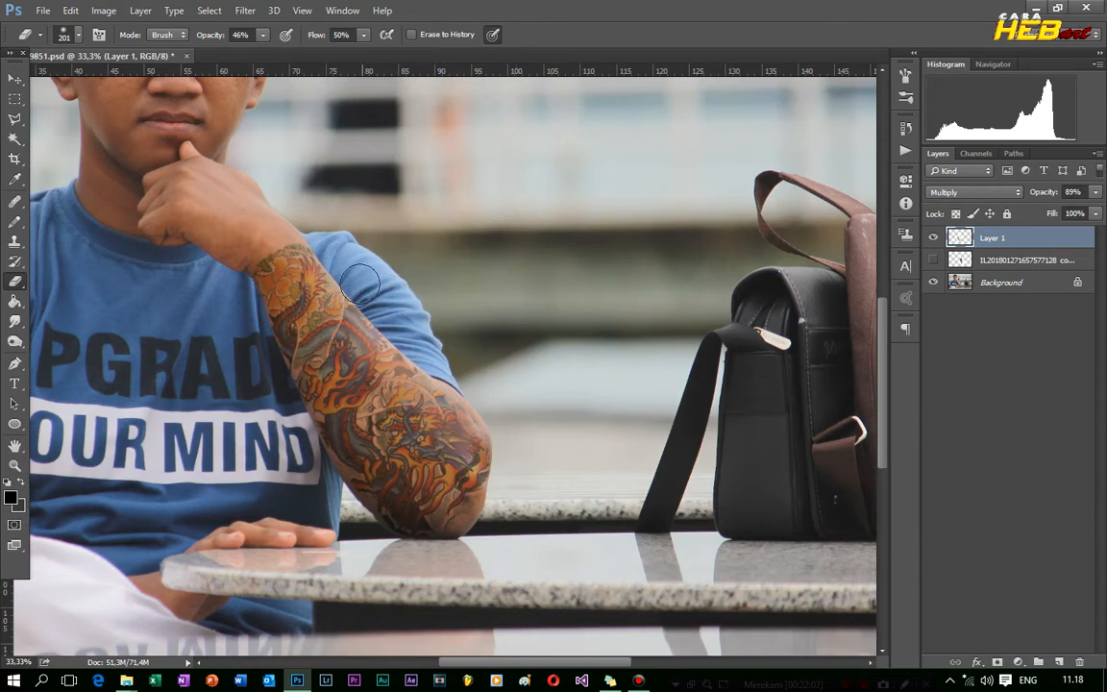
Step: Set Layer 1's opacity to 95% and lightly erase the tattoo's edge at the wrist
click(1096, 193)
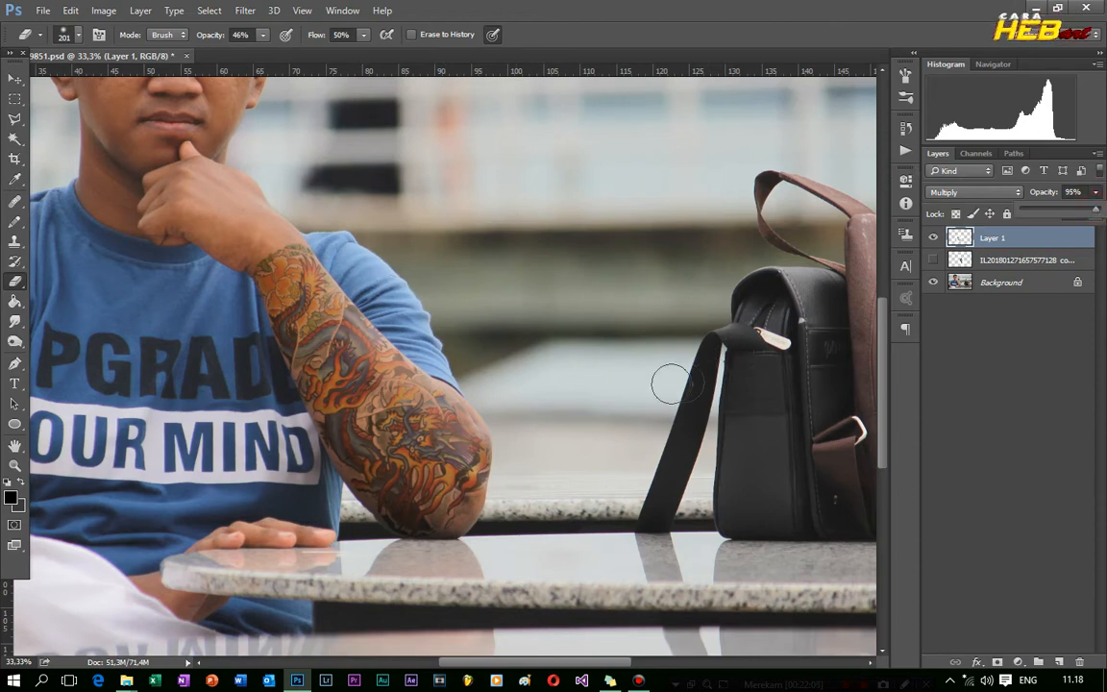
click(397, 373)
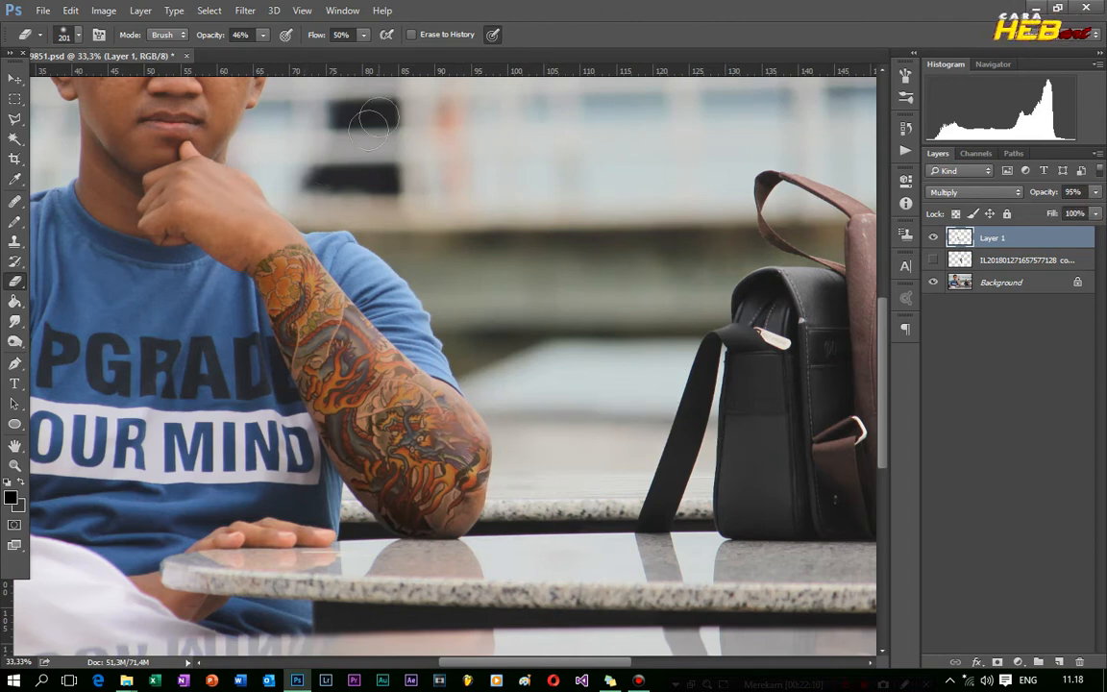
click(306, 241)
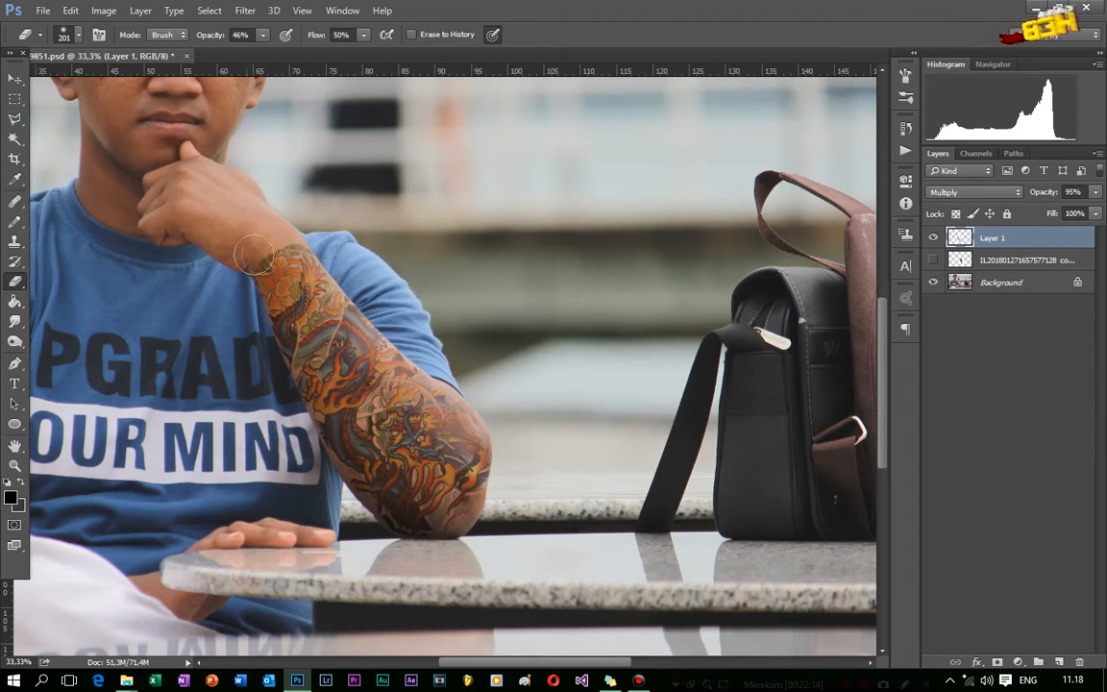
Step: Show the hidden tattoo copy layer beneath Layer 1
key(ctrl+minus)
key(ctrl+minus)
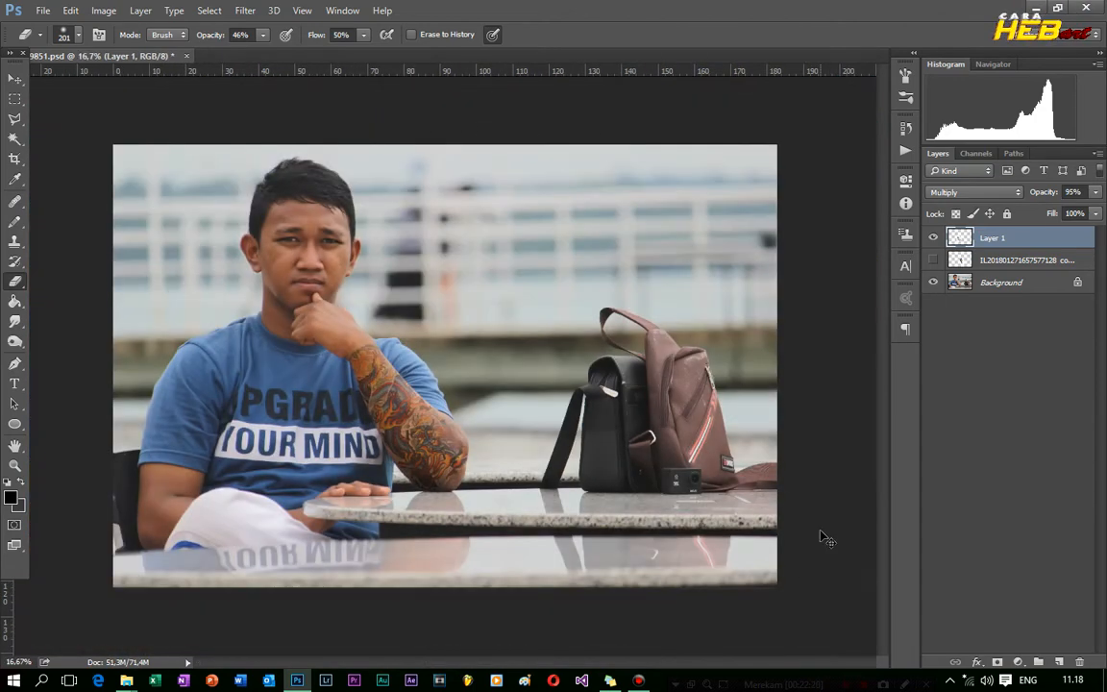
scroll(359, 309, up, 3)
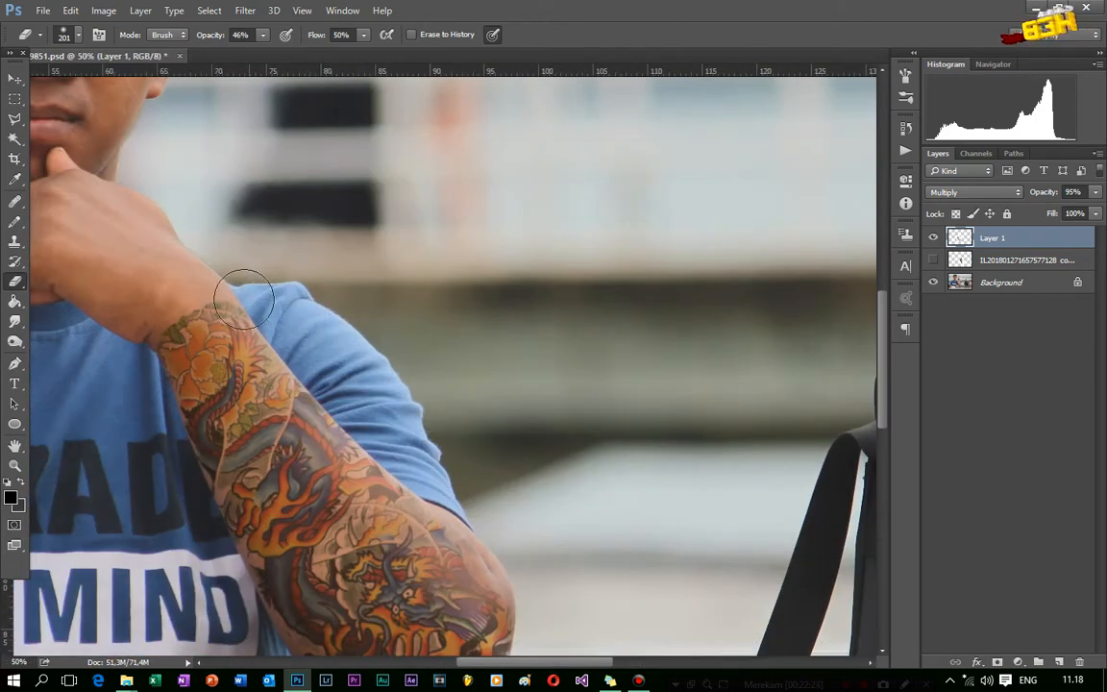
key(ctrl+minus)
key(ctrl+minus)
key(ctrl+minus)
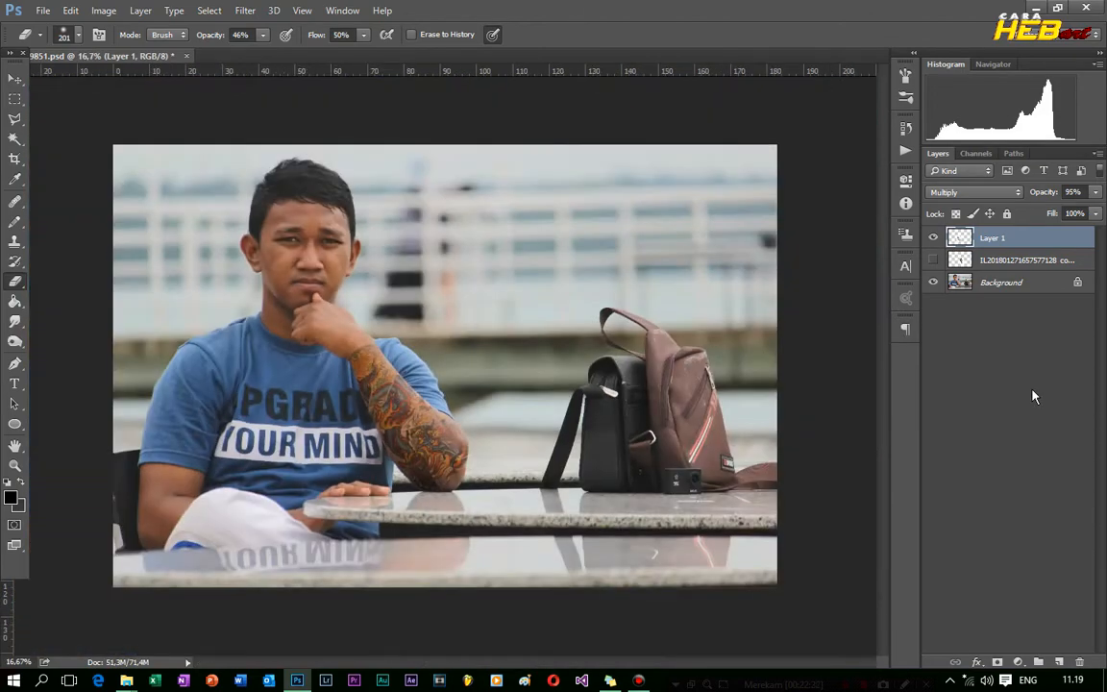
key(ctrl+plus)
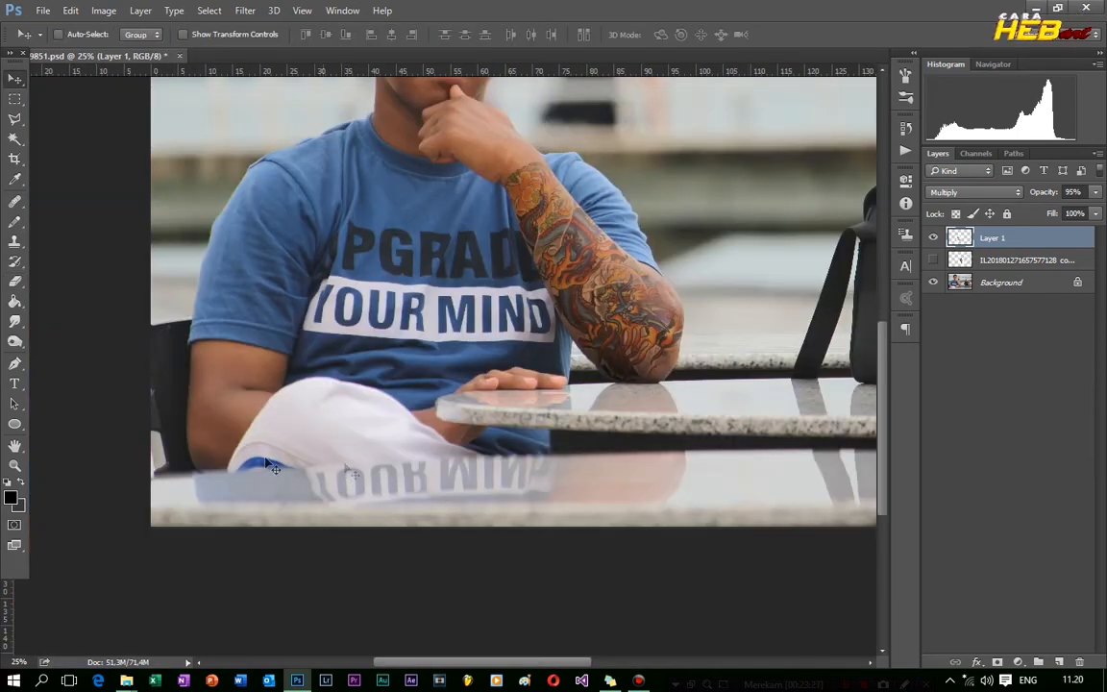
click(933, 260)
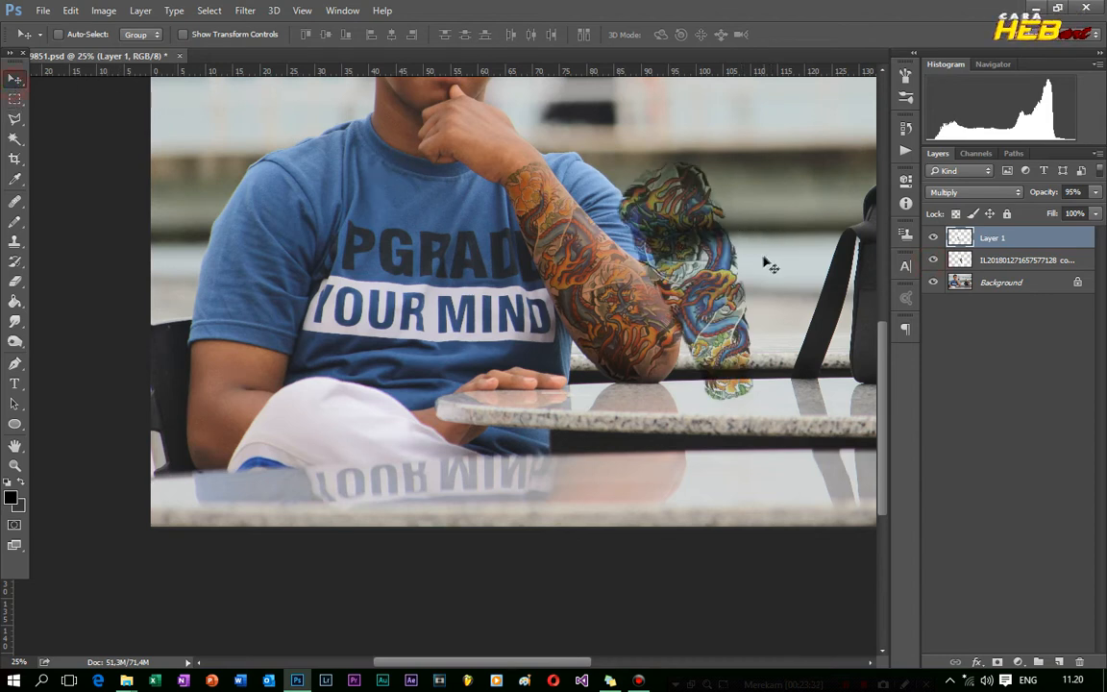
drag(654, 258, 680, 313)
key(ctrl+z)
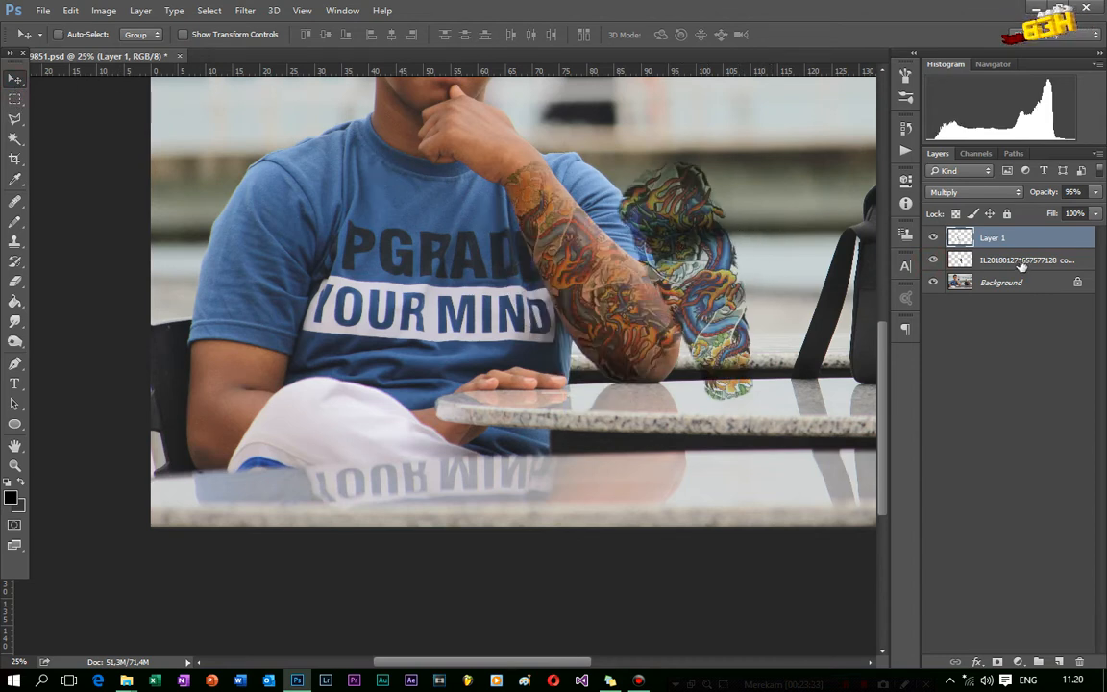
Step: Rename Layer 1 as "tatto 1"
click(1020, 259)
double_click(992, 237)
text(tatto 1)
key(Return)
Step: Rename the tattoo copy layer as "tatto 2"
double_click(1001, 260)
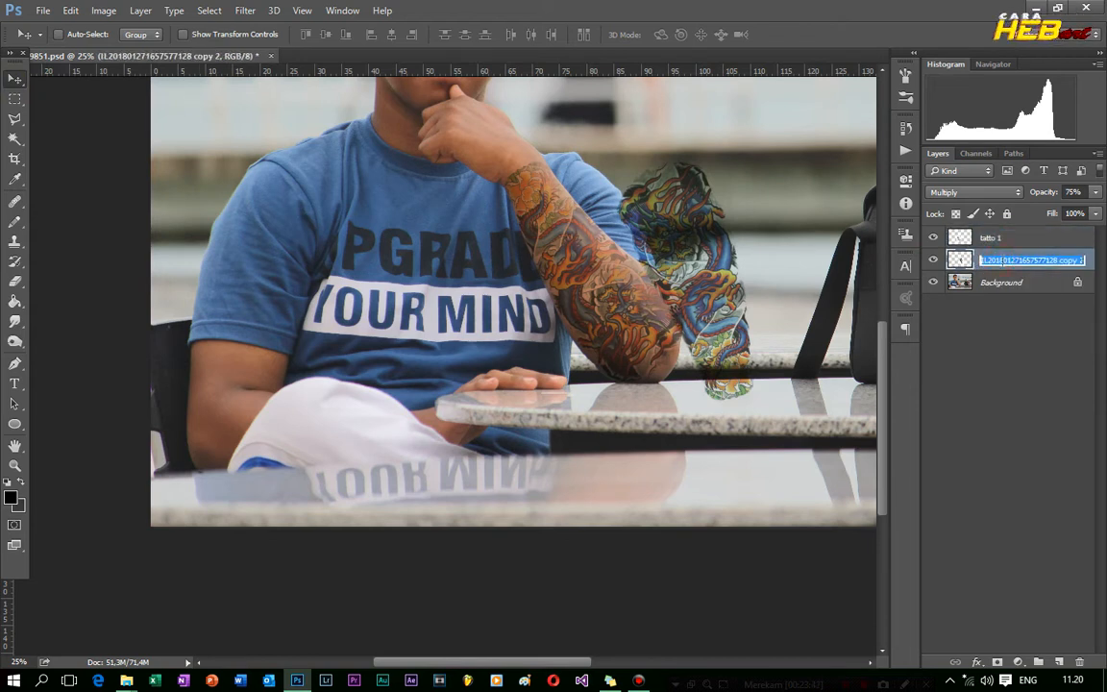
text(tattop)
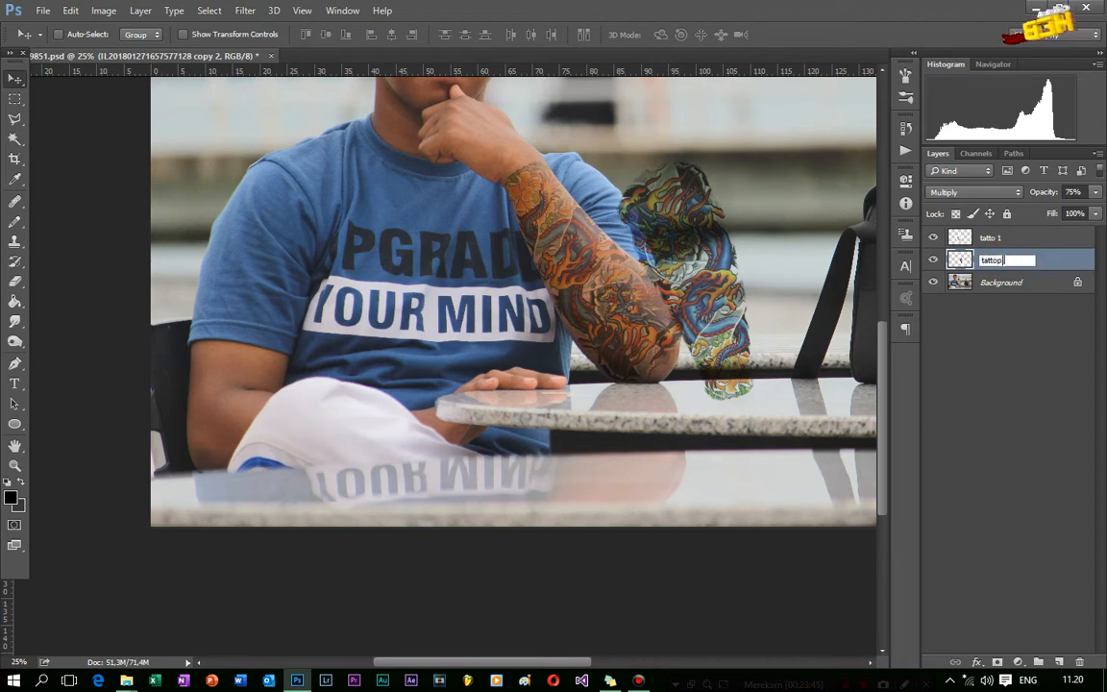
key(BackSpace)
key(Return)
double_click(998, 262)
click(1005, 261)
text(2)
click(1021, 312)
Step: Move the tatto 2 artwork from beside the tattooed forearm onto the man's other arm
click(543, 252)
click(532, 264)
click(990, 261)
drag(678, 269, 250, 427)
Step: Rotate the tatto 2 artwork with Free Transform and position it over the bare arm below the sleeve
key(ctrl+plus)
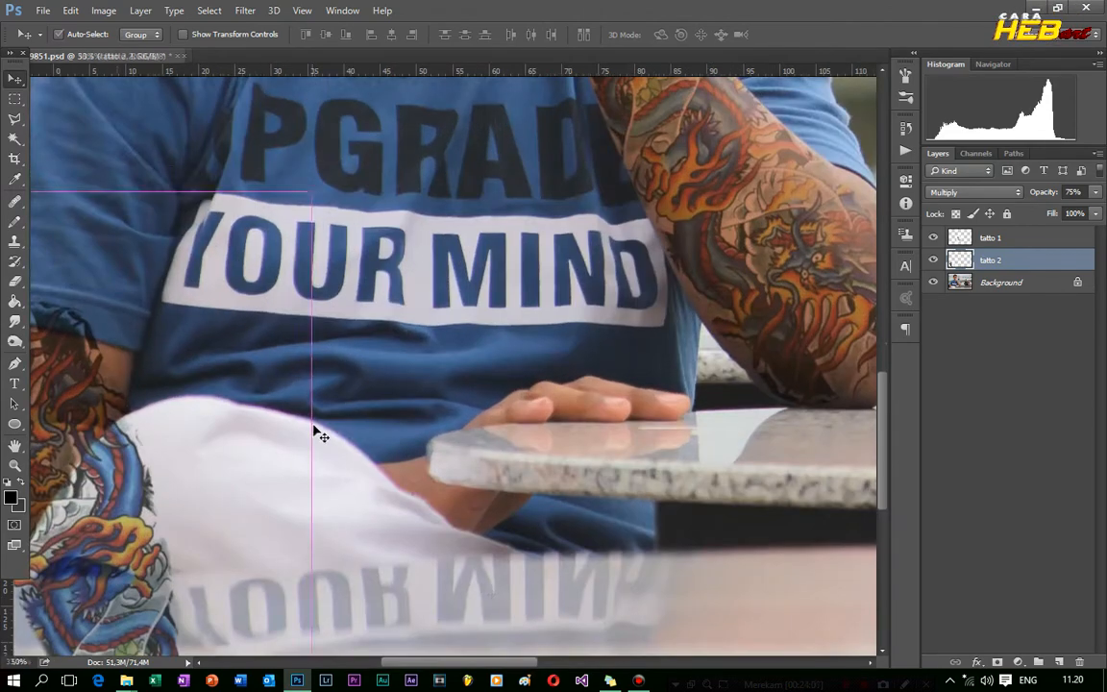
scroll(320, 435, left, 5)
key(ctrl+t)
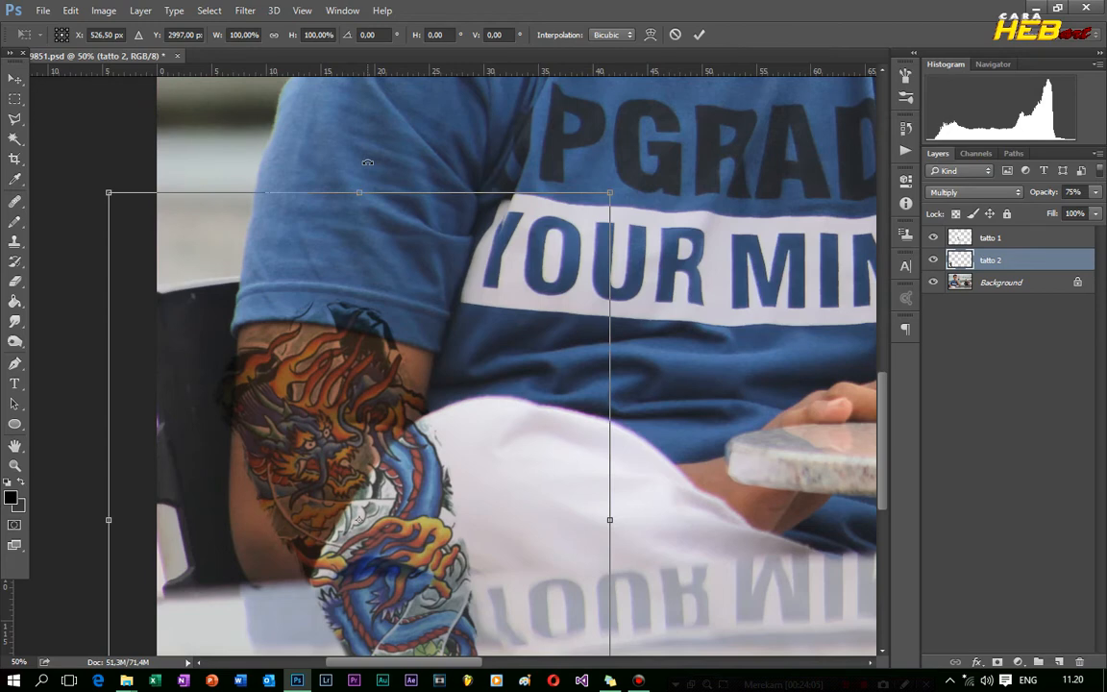
drag(367, 162, 547, 245)
drag(434, 463, 378, 455)
scroll(481, 451, down, 3)
key(Return)
Step: Nudge the tatto 2 artwork down, rotate it -1.81° to fit the arm, and apply the transformation
mouse_move(274, 262)
mouse_down()
mouse_move(246, 336)
mouse_move(274, 272)
mouse_up()
key(ctrl+t)
drag(364, 278, 368, 279)
scroll(432, 301, down, 1)
click(15, 78)
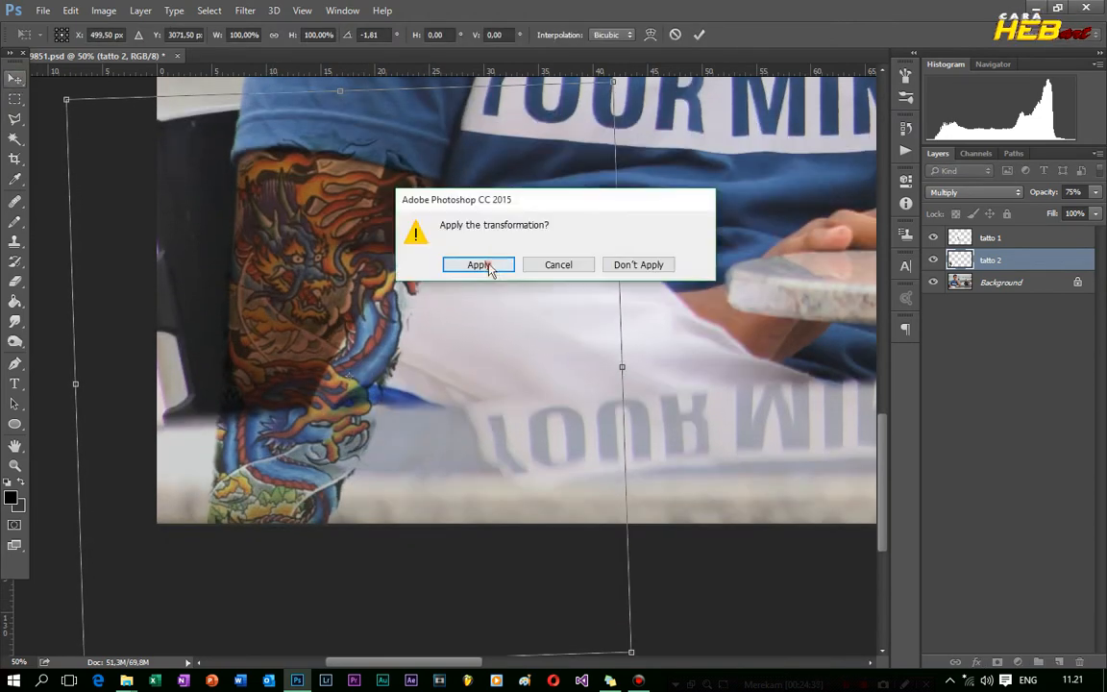
click(479, 266)
Step: Duplicate the tatto 2 layer and hide the copy
scroll(452, 333, down, 1)
click(15, 281)
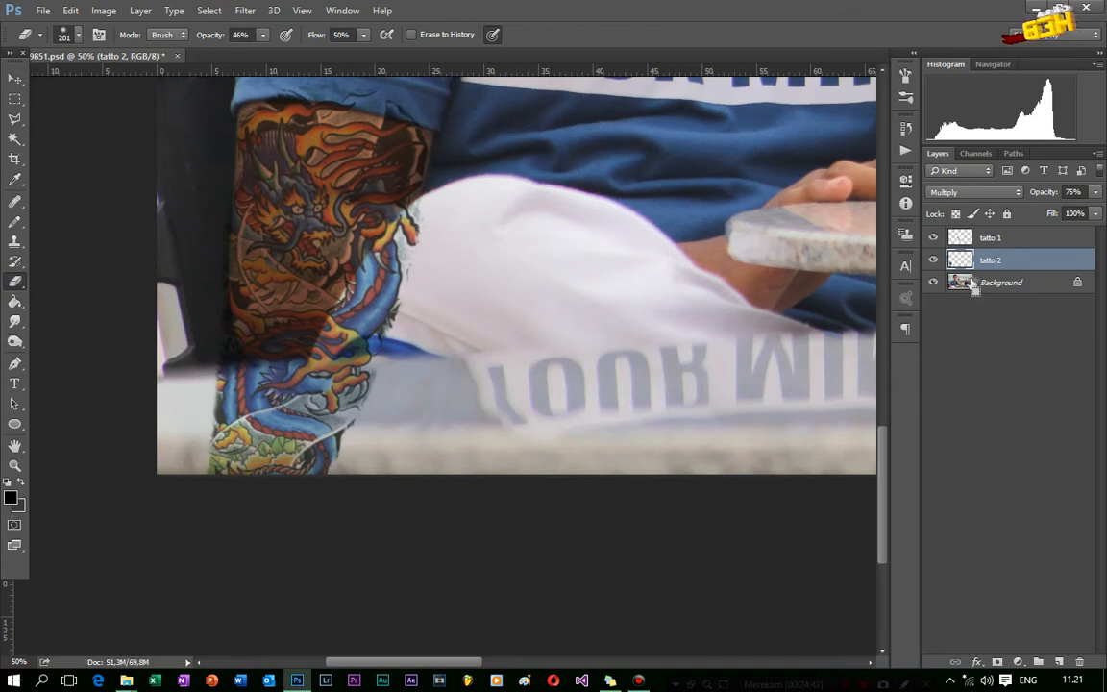
key(ctrl+j)
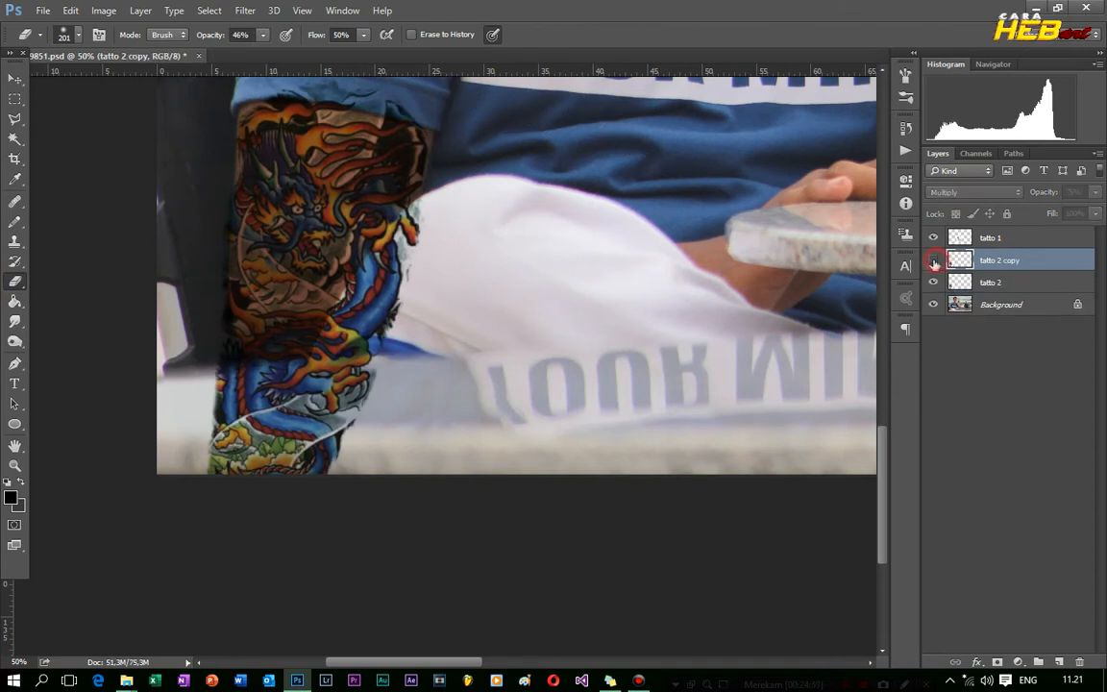
click(934, 259)
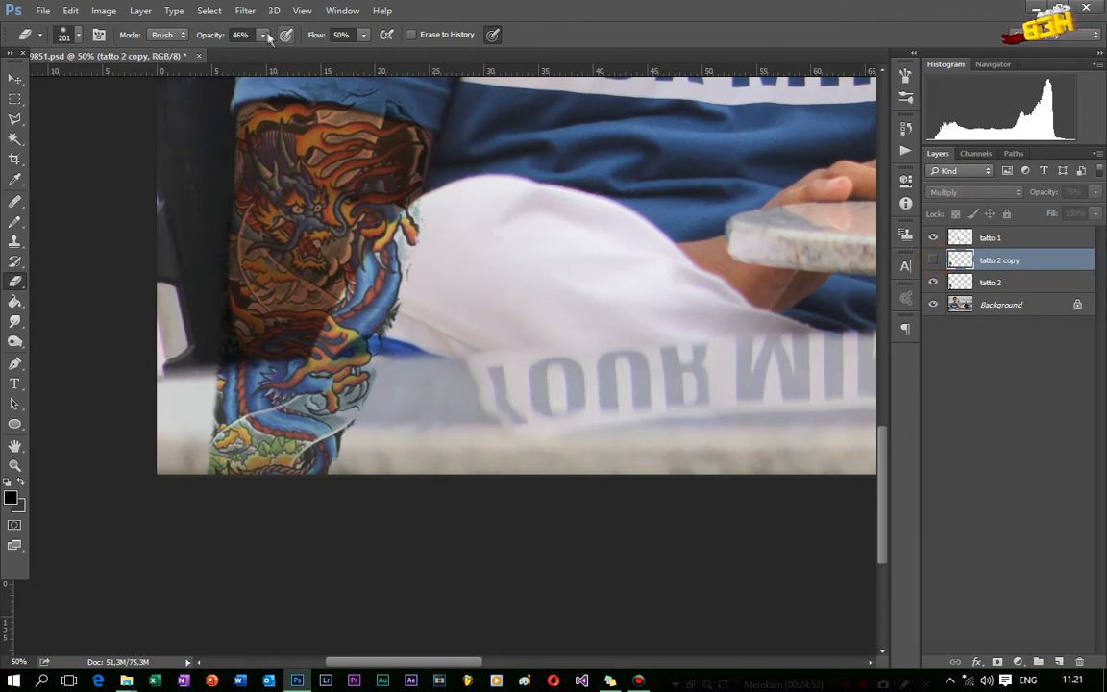
Step: Erase the tatto 2 artwork overlapping the table and white trousers with the Eraser at 100% opacity and 100% flow
click(363, 35)
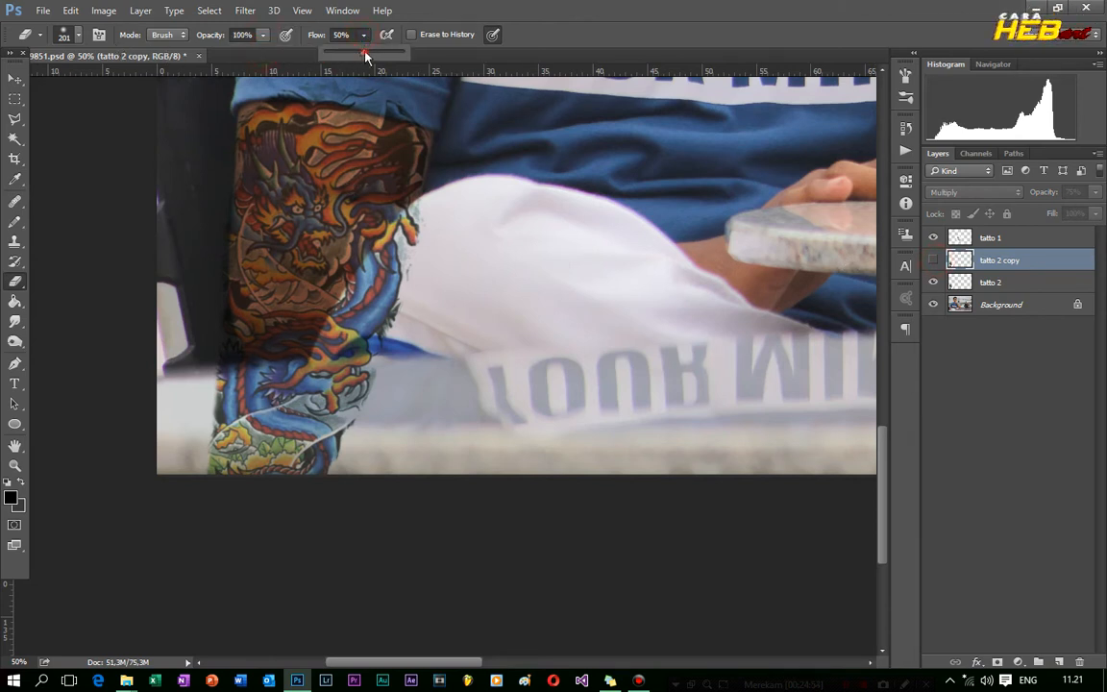
click(993, 282)
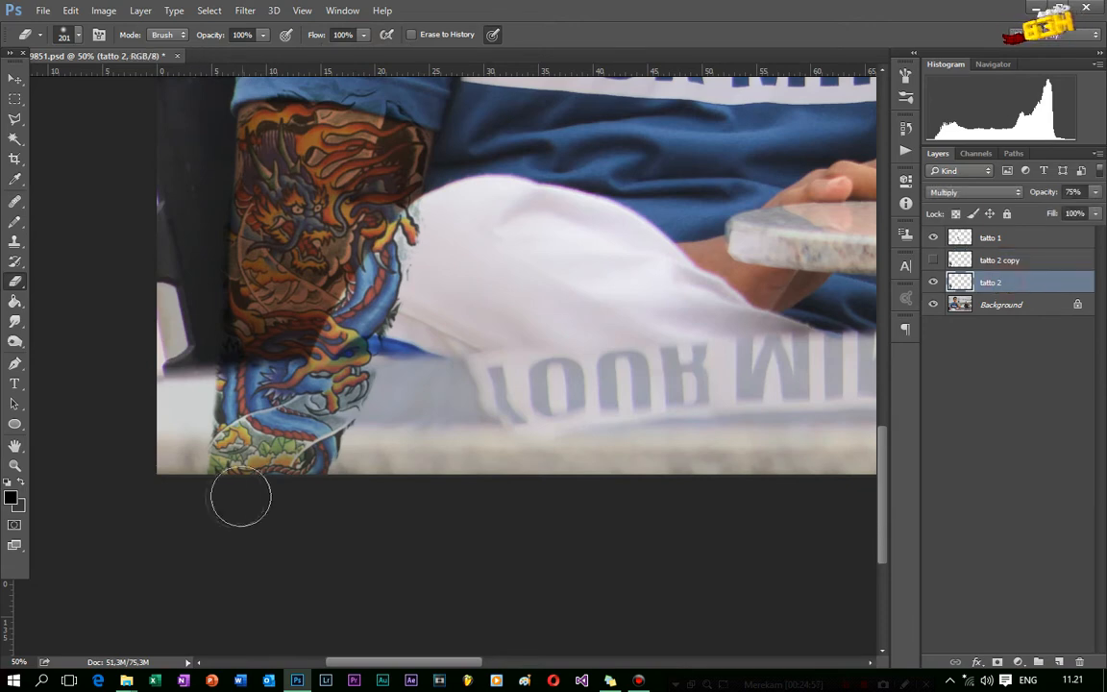
mouse_move(193, 452)
mouse_down()
mouse_move(358, 459)
mouse_move(301, 434)
mouse_move(373, 395)
mouse_move(425, 289)
mouse_move(341, 420)
mouse_move(182, 351)
mouse_up()
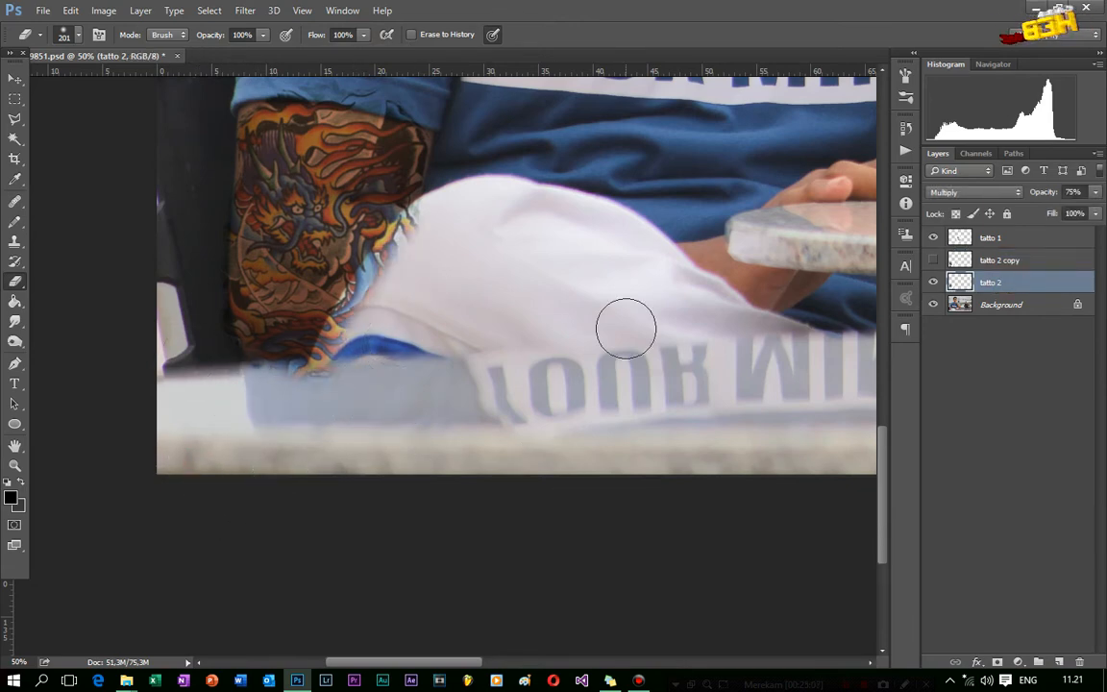
Step: Erase the tatto 2 artwork spilling past the arm over the dark chair with a soft 74 px Eraser
key(ctrl+plus)
key(ctrl+plus)
key(ctrl+plus)
drag(341, 662, 296, 662)
scroll(111, 239, up, 1)
scroll(116, 241, up, 1)
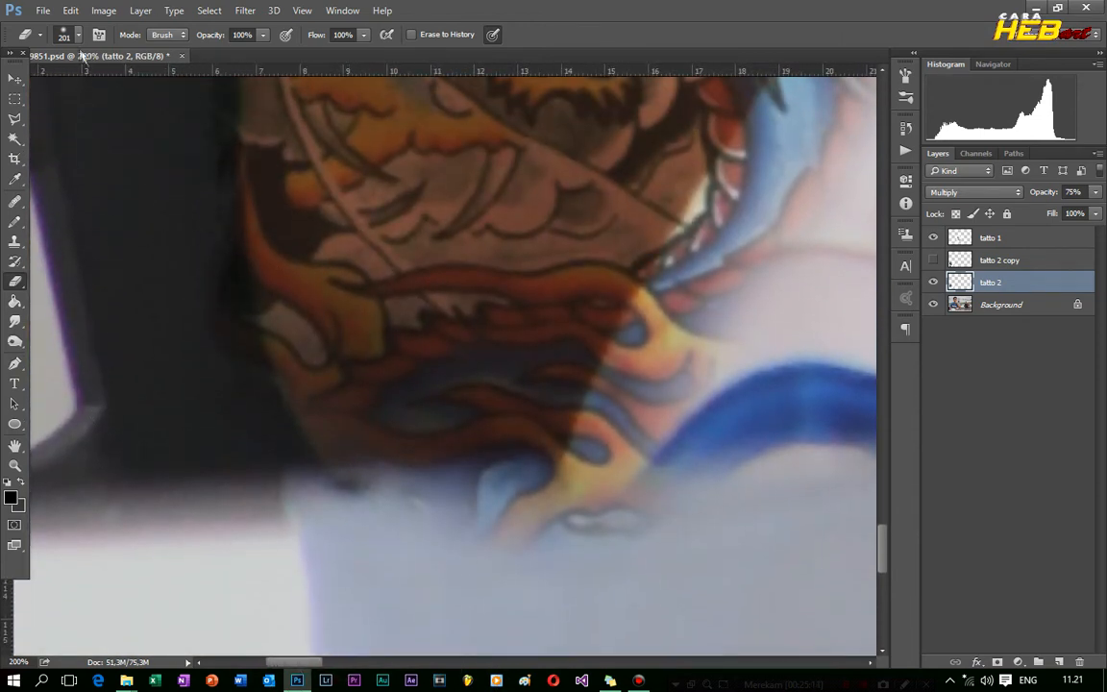
click(79, 38)
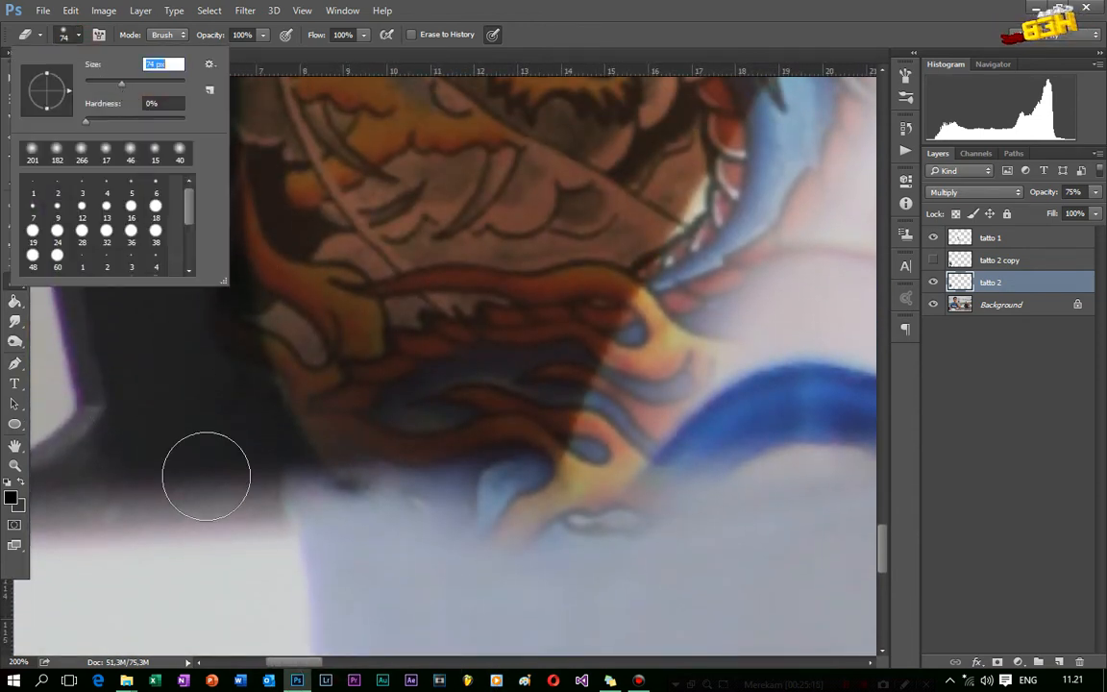
click(218, 439)
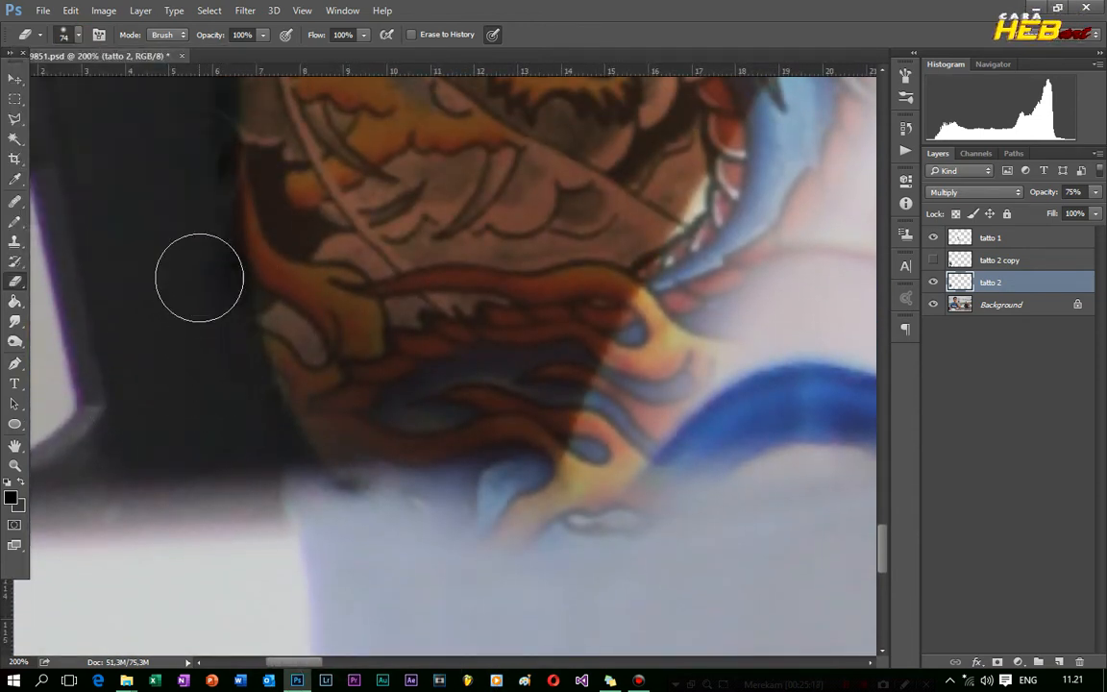
scroll(173, 458, up, 4)
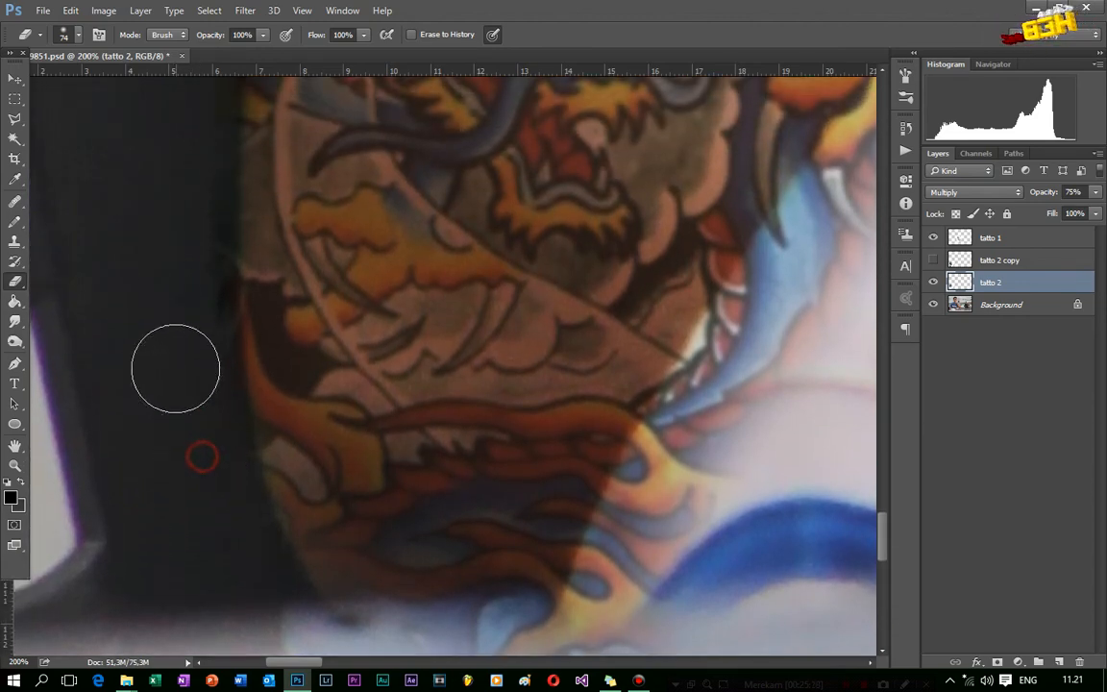
Step: Erase the tatto 2 artwork overlapping the blue sleeve along its hem with the 74 px Eraser
drag(883, 553, 882, 462)
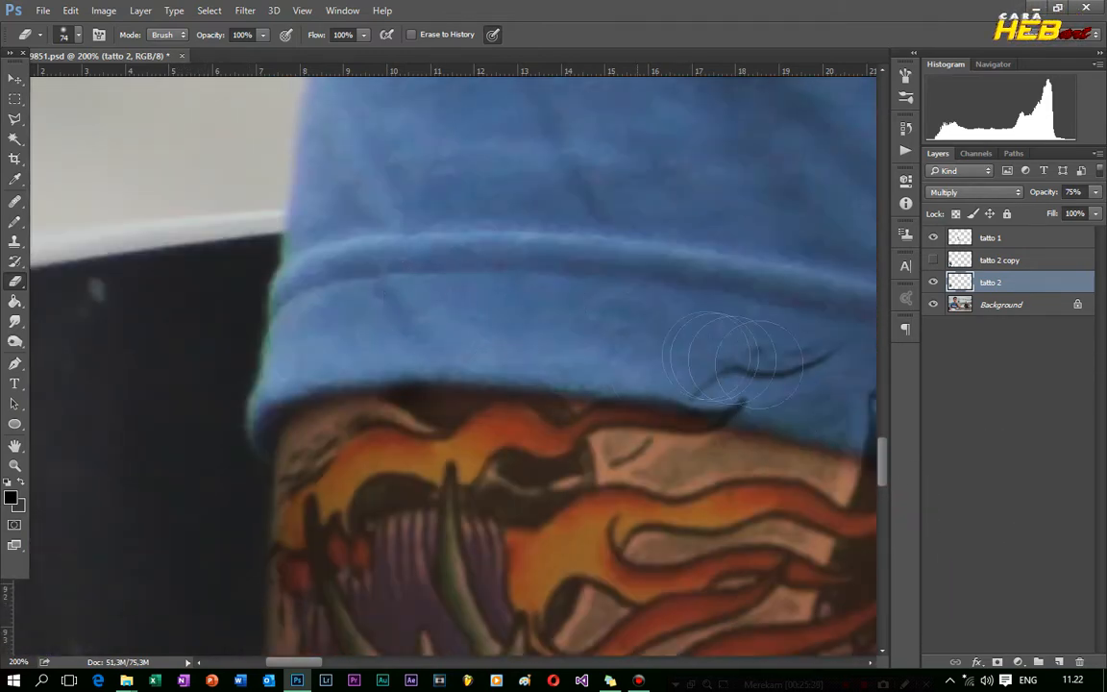
scroll(619, 395, right, 5)
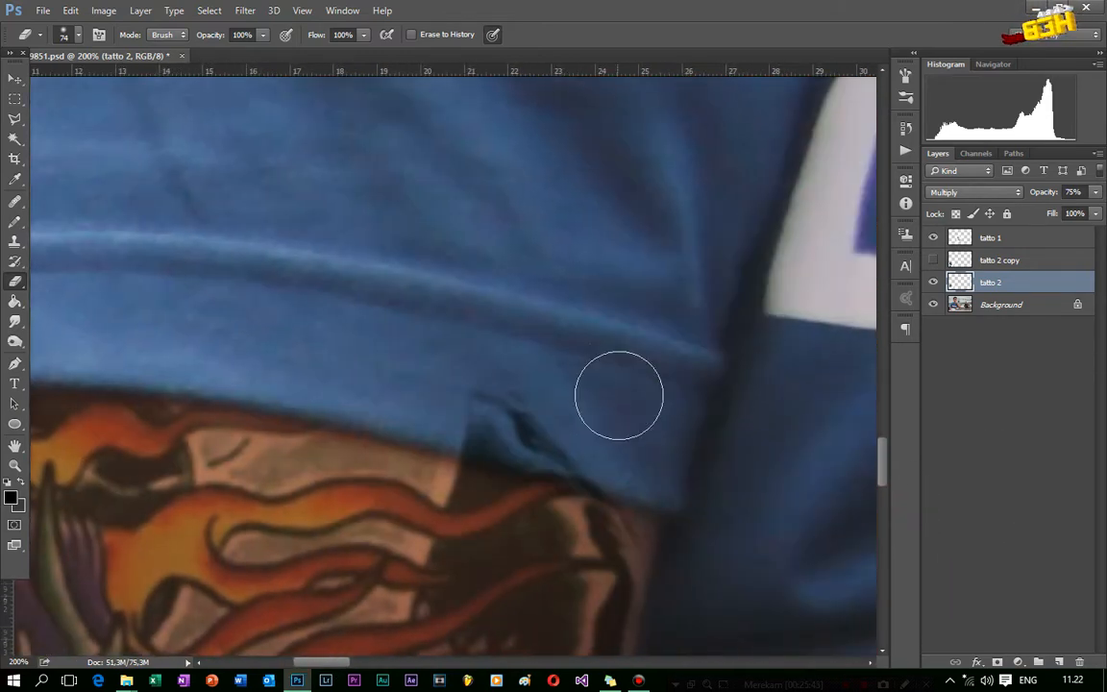
scroll(619, 395, down, 1)
drag(470, 358, 593, 400)
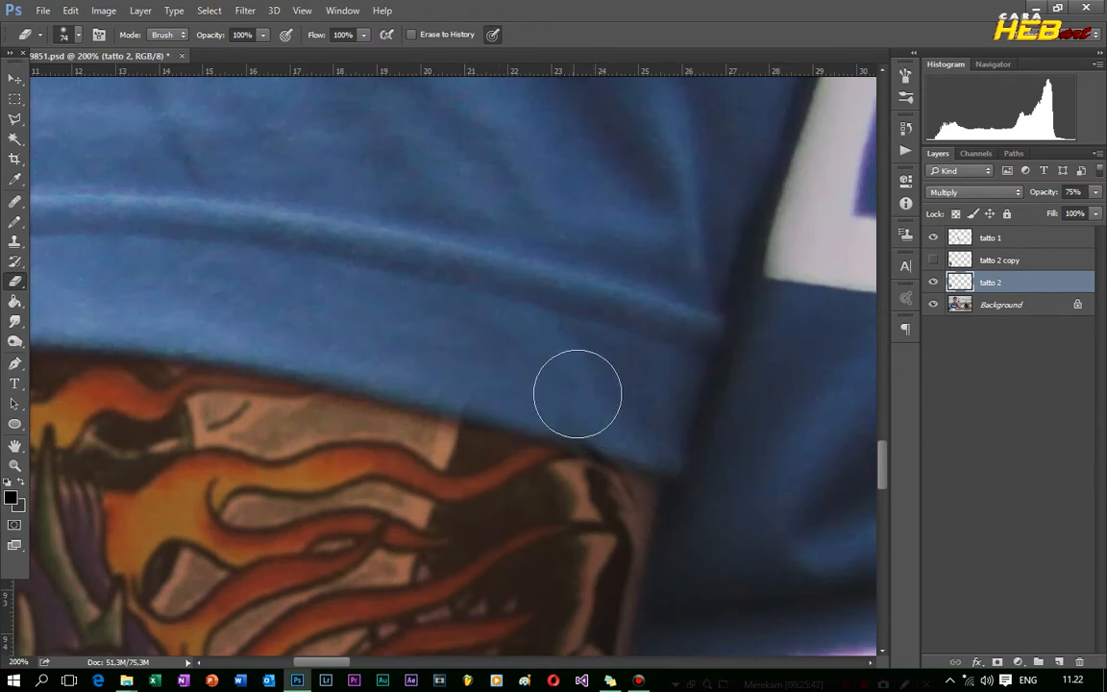
scroll(694, 434, down, 1)
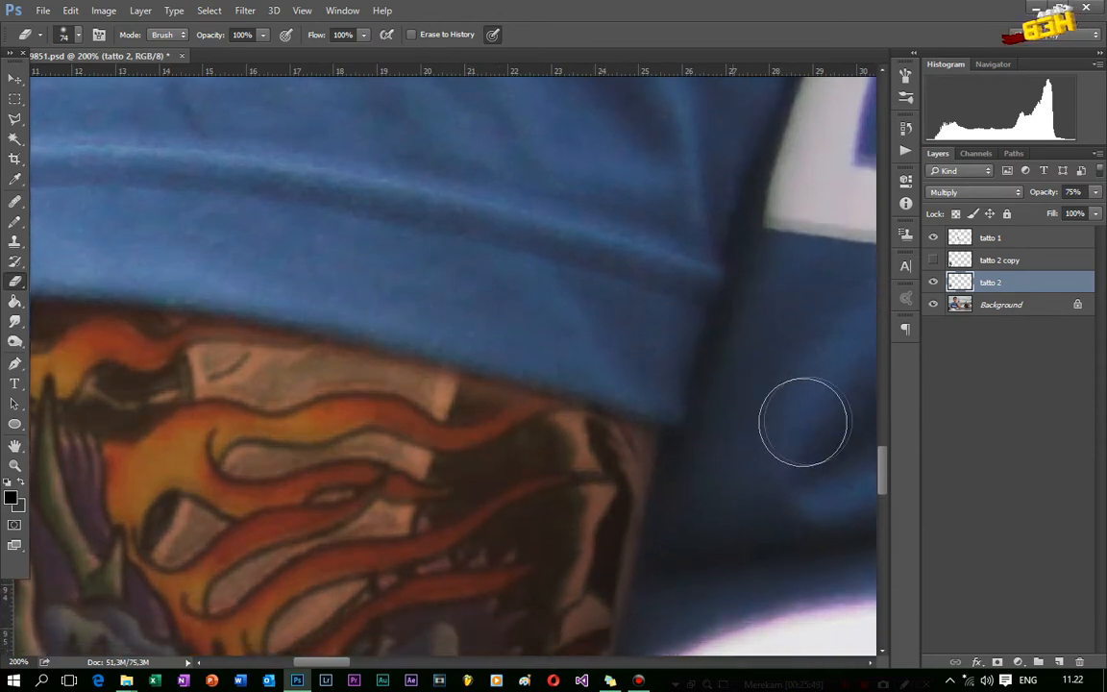
scroll(875, 481, down, 2)
drag(884, 483, 880, 514)
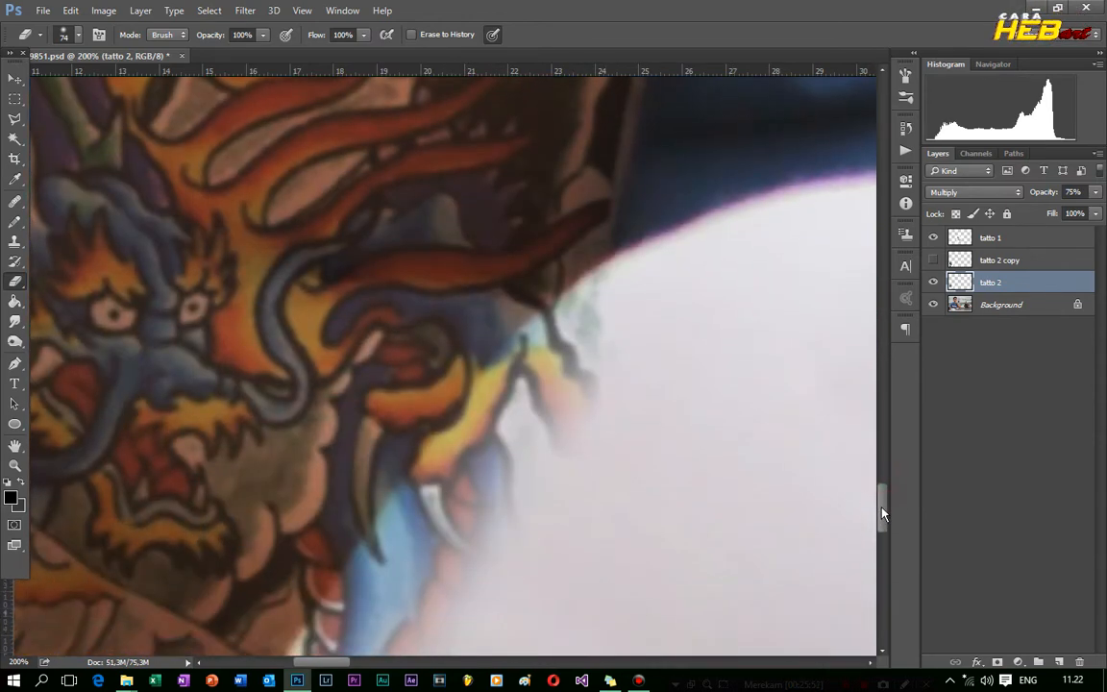
Step: Erase the remaining tatto 2 artwork spilling over the curved edge of the white trousers with the 74 px Eraser
drag(459, 506, 370, 586)
drag(886, 528, 884, 563)
mouse_move(407, 247)
mouse_down()
mouse_move(297, 354)
mouse_move(217, 519)
mouse_move(343, 252)
mouse_move(356, 177)
mouse_up()
scroll(457, 481, down, 3)
drag(179, 457, 91, 444)
drag(338, 661, 310, 661)
Step: Set the tatto 2 layer's opacity to 63%
key(ctrl+minus)
key(ctrl+minus)
key(ctrl+minus)
key(ctrl+minus)
key(ctrl+minus)
key(ctrl+minus)
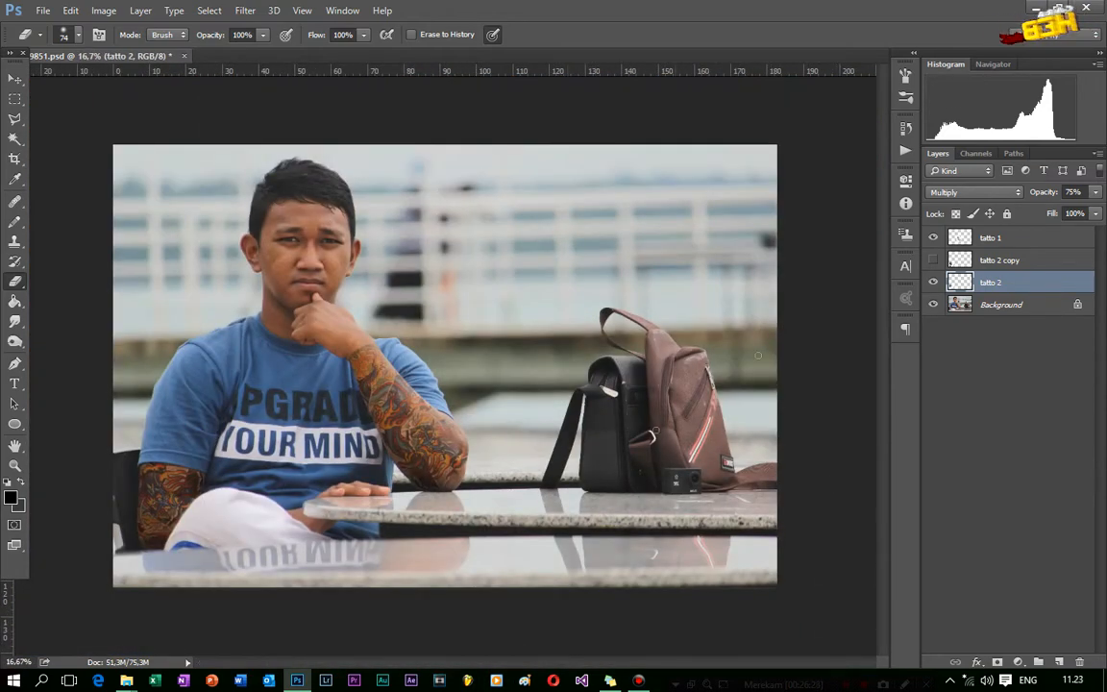
click(1019, 238)
click(990, 282)
click(1096, 192)
drag(1077, 209, 1073, 216)
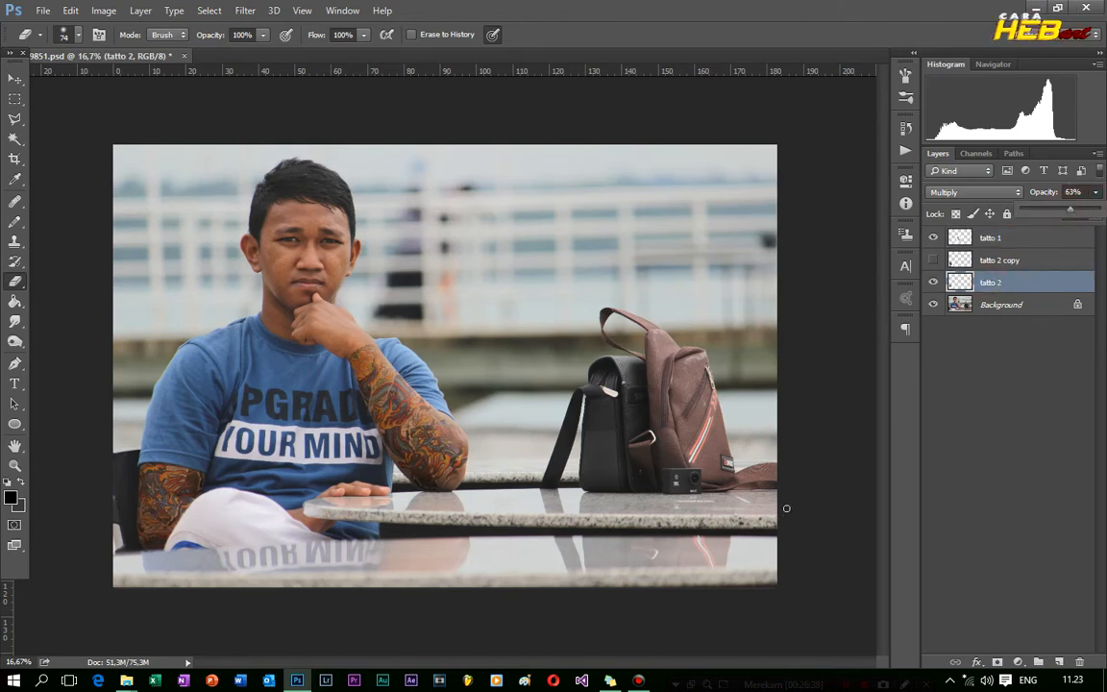
key(Return)
Step: Compare the arm beside the chair up close with the tatto 2 layer hidden and shown
key(ctrl+plus)
key(ctrl+plus)
key(ctrl+plus)
drag(144, 538, 435, 335)
key(ctrl+plus)
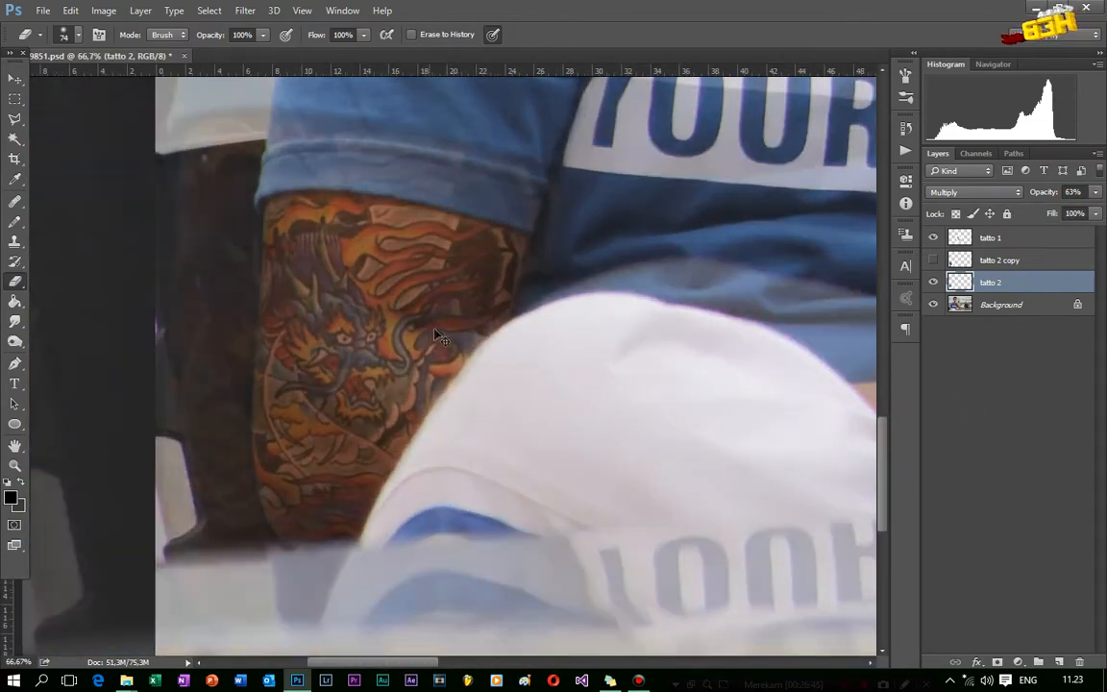
key(ctrl+plus)
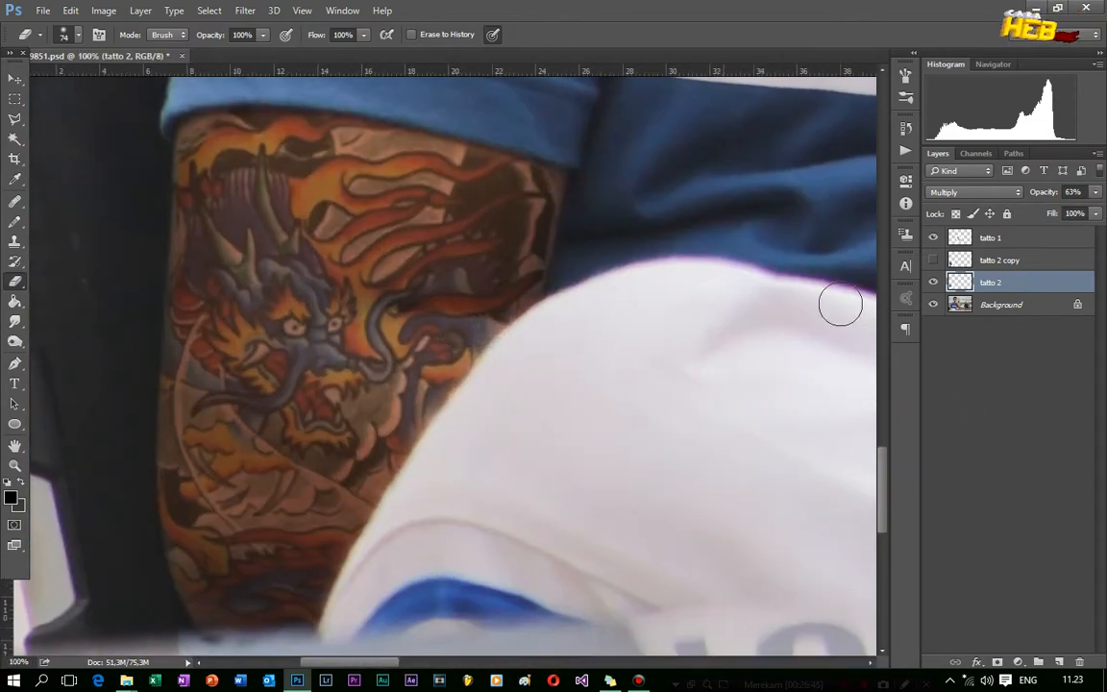
click(934, 281)
click(934, 282)
Step: Set the Eraser to 51% opacity and 44% flow
click(263, 35)
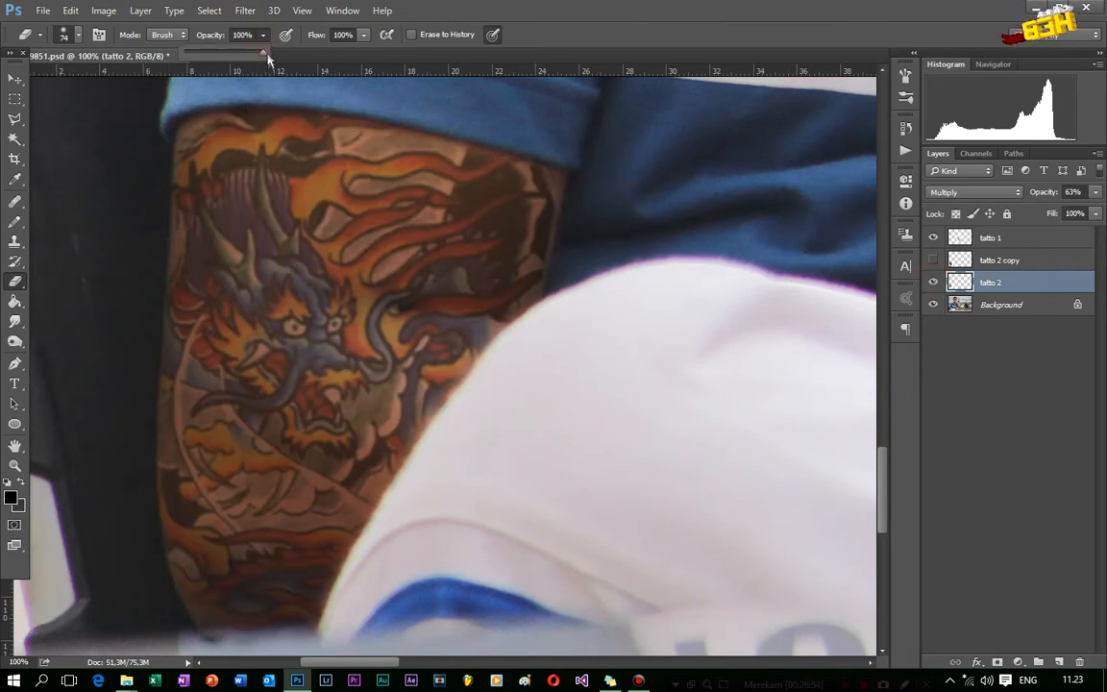
drag(227, 54, 225, 54)
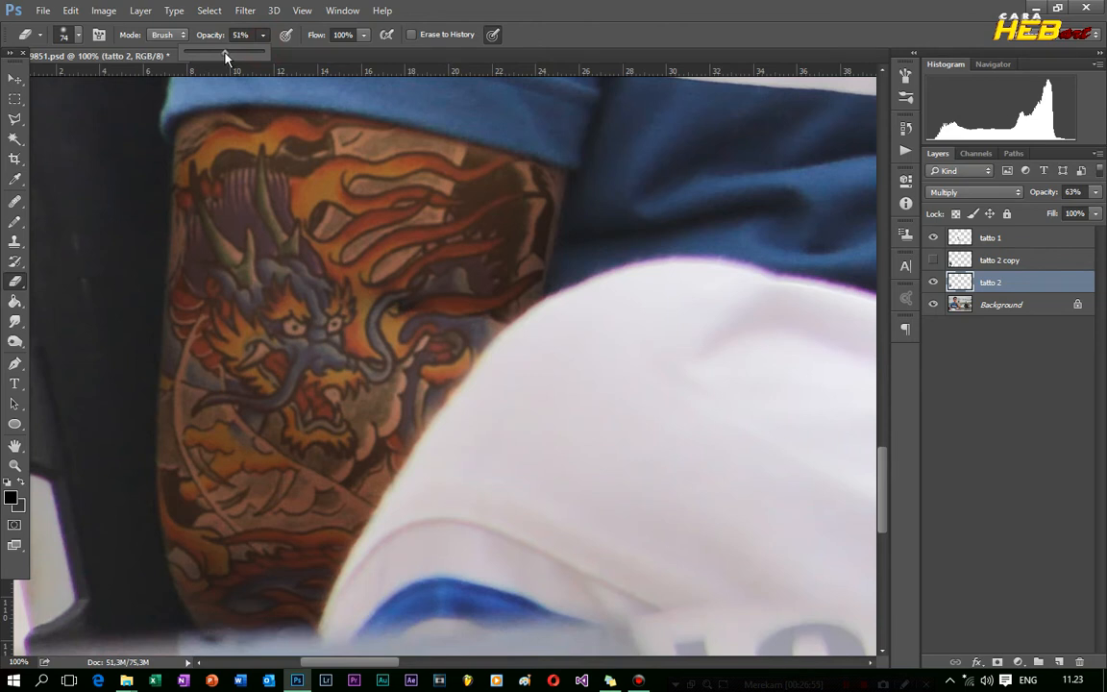
click(362, 35)
click(320, 51)
mouse_move(411, 268)
mouse_down()
mouse_move(436, 306)
mouse_move(500, 314)
mouse_move(396, 305)
mouse_move(468, 322)
mouse_up()
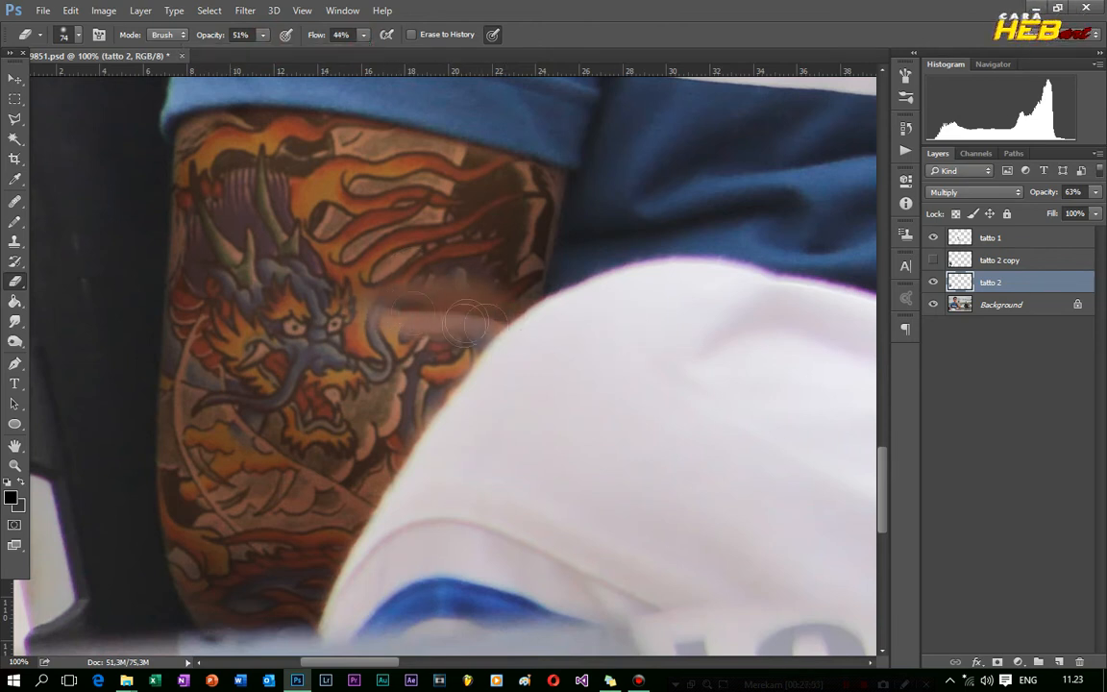
key(ctrl+alt+z)
key(ctrl+alt+z)
key(ctrl+alt+z)
Step: Fade the tatto 2 artwork at the arm's inner side near the knee with an 82 px Eraser
click(78, 34)
mouse_move(116, 82)
mouse_down()
mouse_move(100, 88)
mouse_move(124, 85)
mouse_up()
click(507, 322)
click(78, 34)
mouse_move(430, 302)
mouse_down()
mouse_move(521, 319)
mouse_move(373, 306)
mouse_move(470, 321)
mouse_up()
Step: Soften the tatto 2 artwork just below the sleeve with a 266 px Eraser at 0% hardness
key(ctrl+minus)
key(ctrl+minus)
key(ctrl+minus)
key(ctrl+minus)
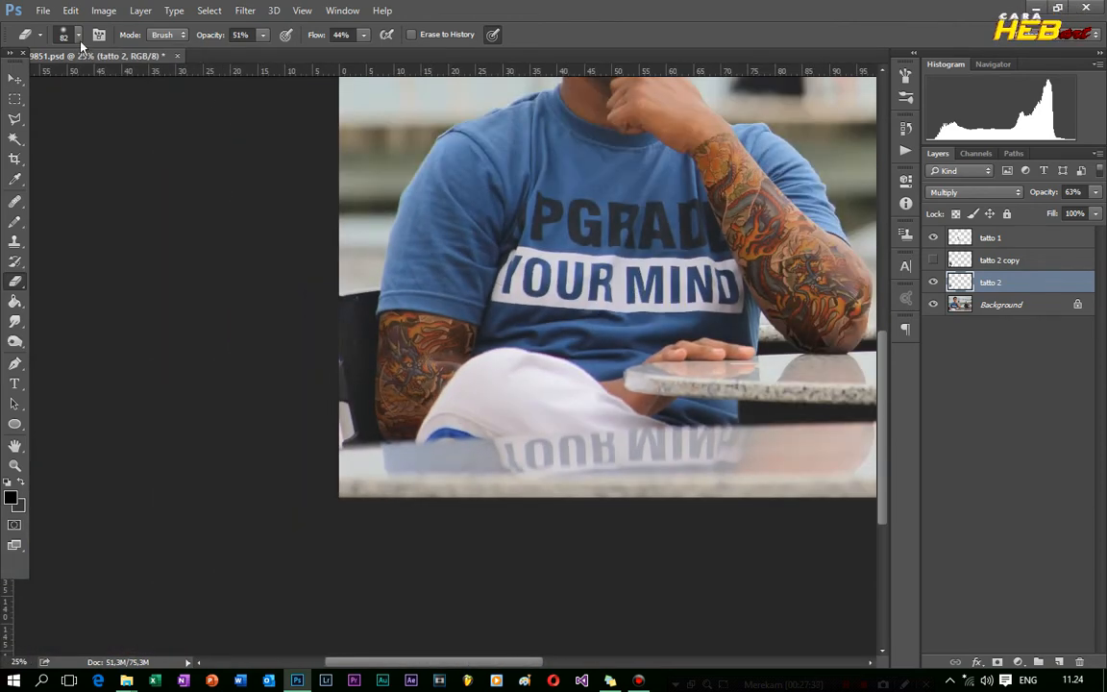
click(78, 36)
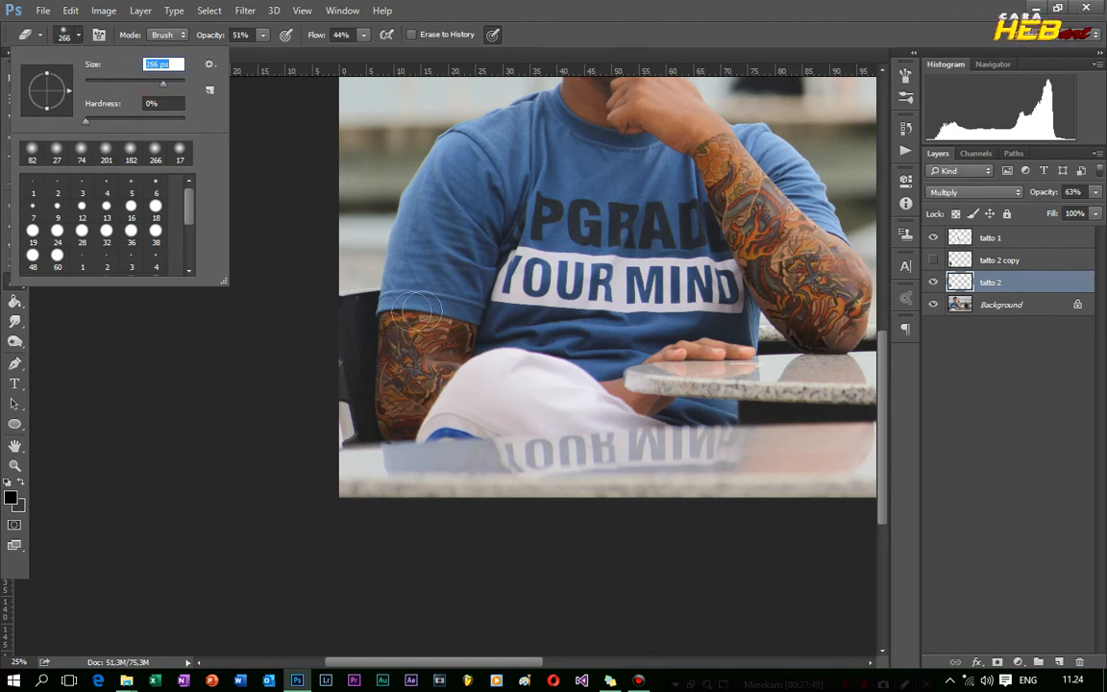
click(410, 317)
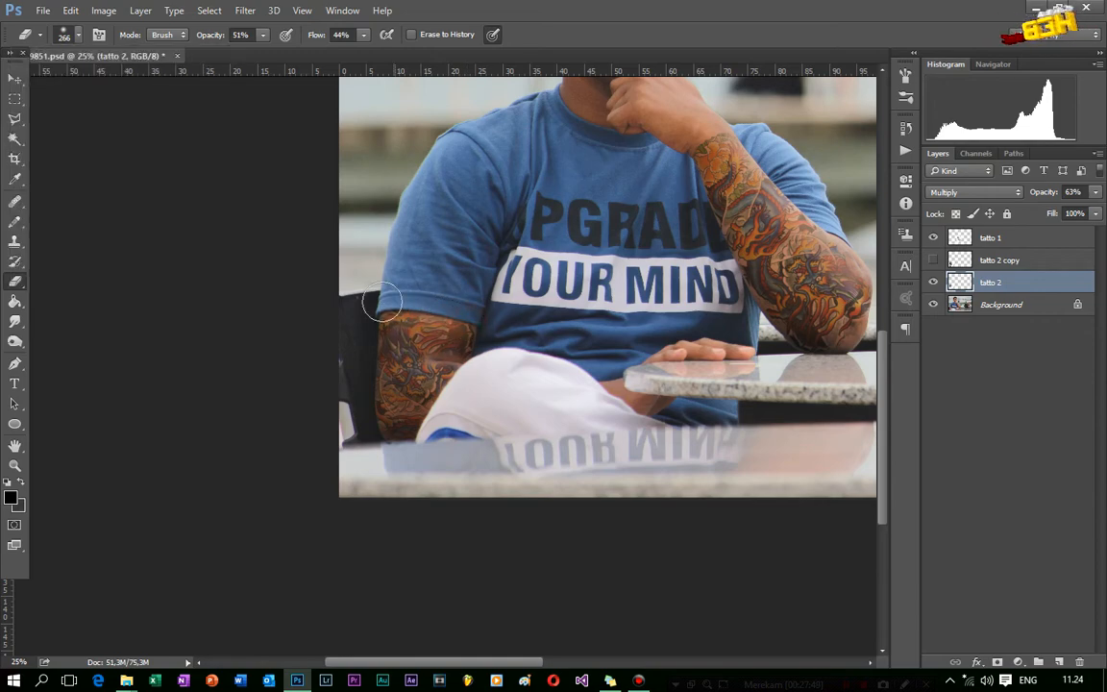
key(ctrl+minus)
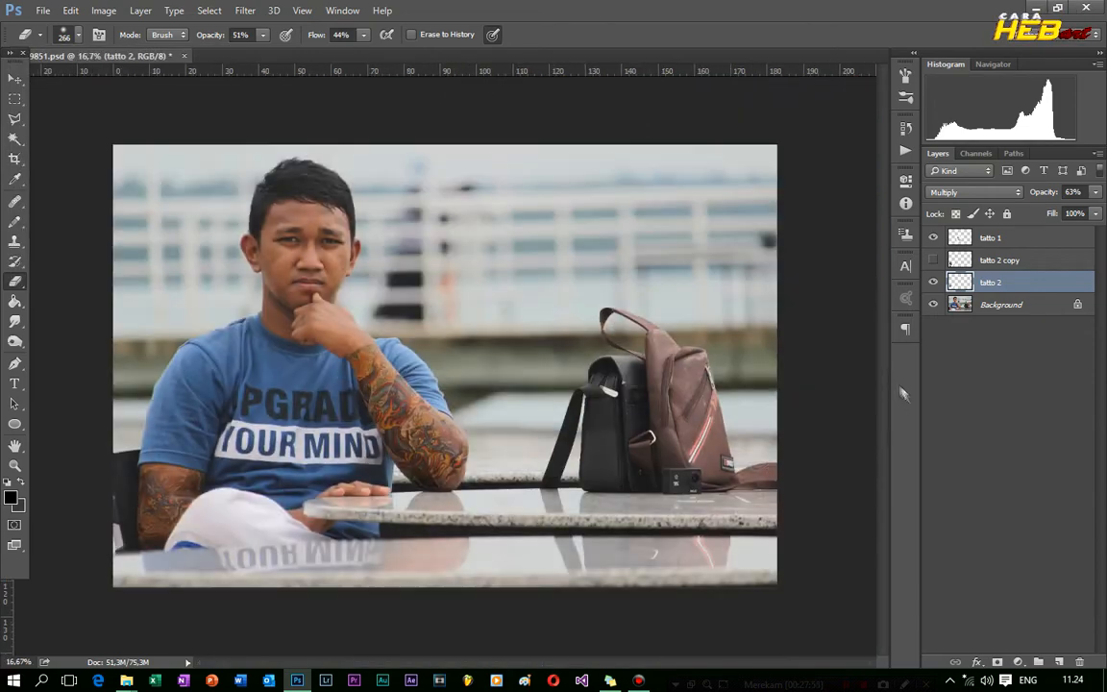
Step: Show the hidden tatto 2 copy layer and make it the active layer
key(ctrl+plus)
drag(475, 663, 439, 663)
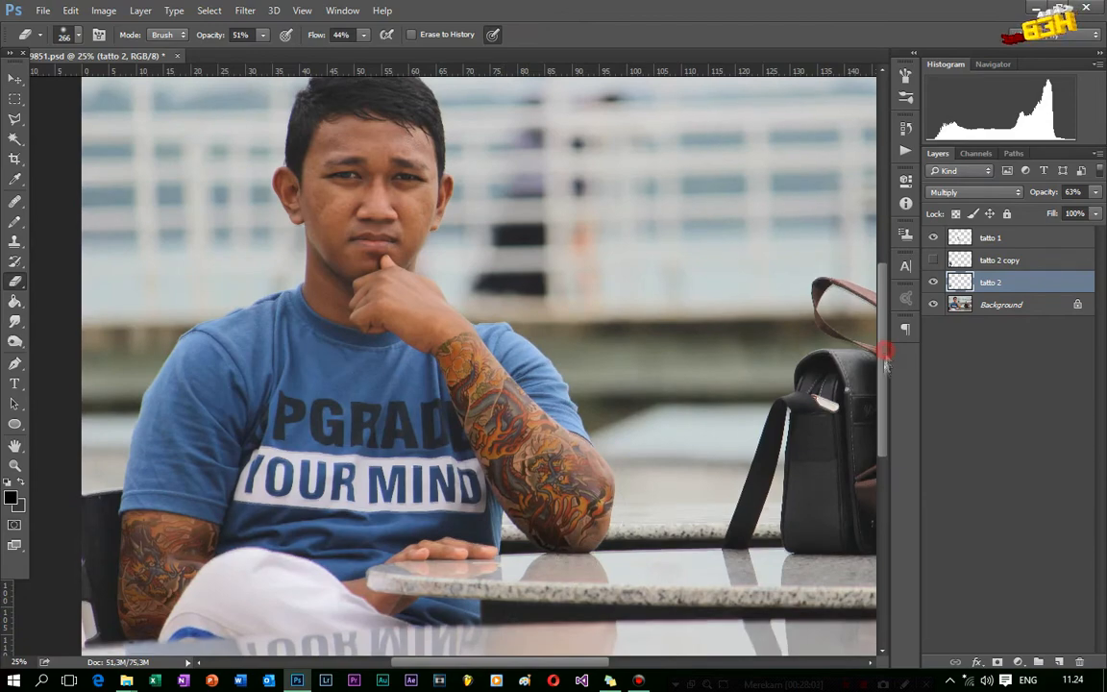
drag(886, 346, 886, 403)
key(ctrl+plus)
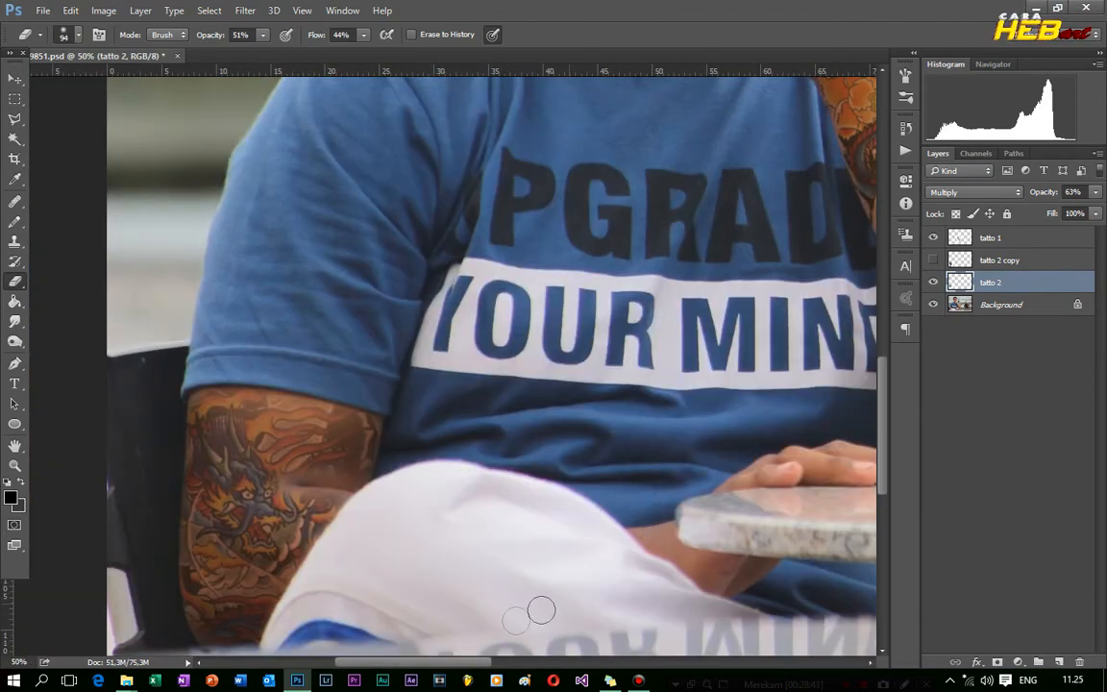
drag(442, 663, 481, 663)
click(934, 260)
key(v)
drag(94, 573, 505, 392)
click(990, 260)
Step: Transform the tatto 2 copy artwork so it covers the bare wrist between the white trousers and the table edge
key(ctrl+t)
drag(498, 157, 91, 533)
drag(702, 527, 439, 570)
drag(524, 509, 521, 482)
drag(359, 432, 348, 442)
click(14, 79)
key(Return)
Step: Isolate the tattoo over the bare wrist as a new layer from a Pen path selection, with the tatto 2 copy layer hidden
key(ctrl+minus)
key(ctrl+plus)
key(ctrl+plus)
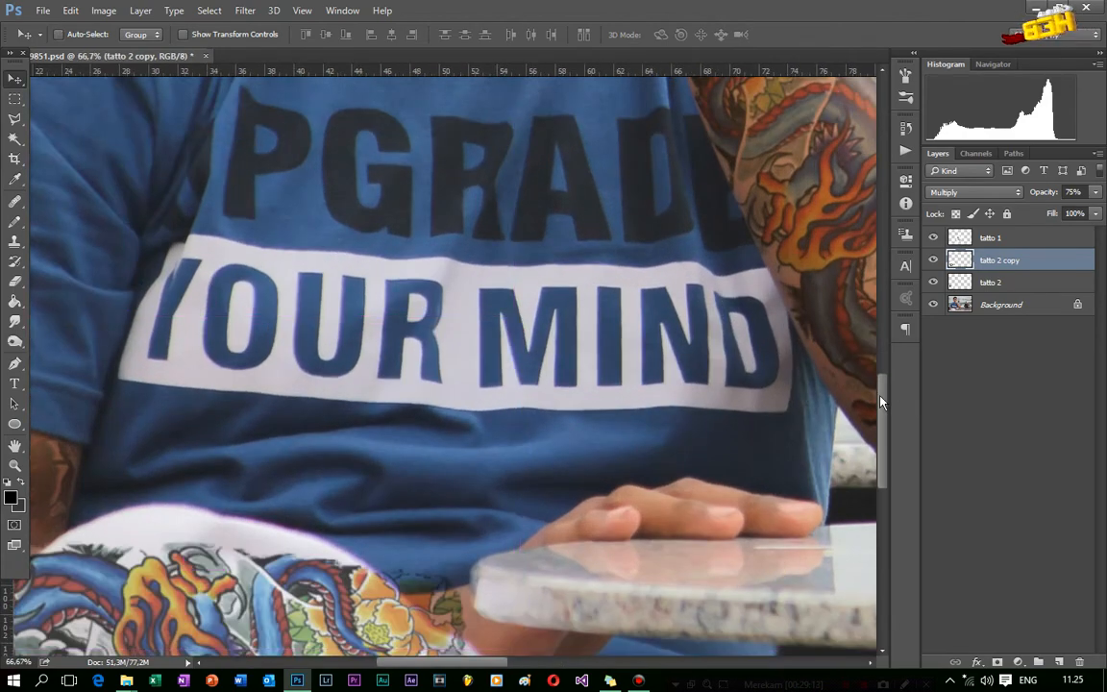
key(ctrl+plus)
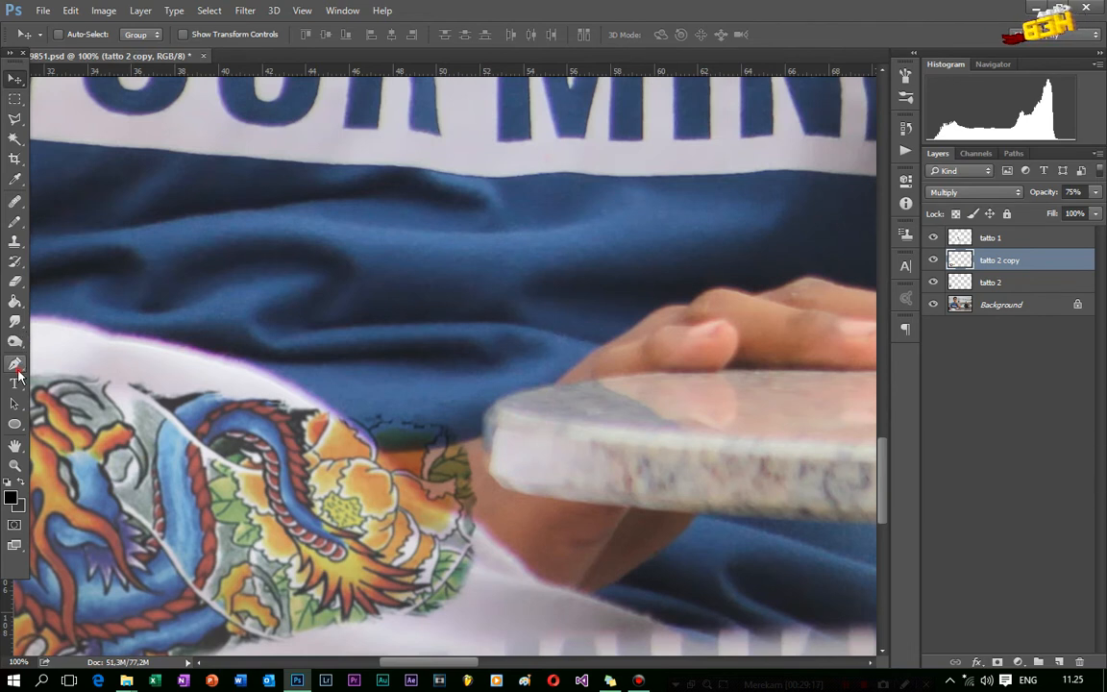
click(16, 366)
click(379, 455)
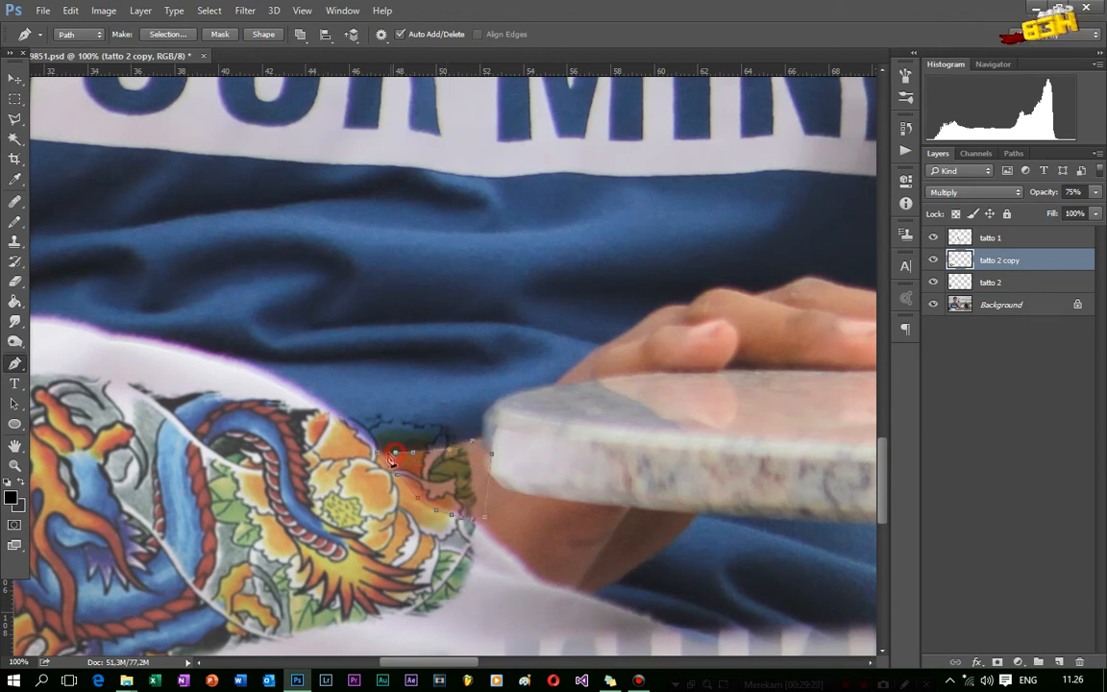
right_click(452, 468)
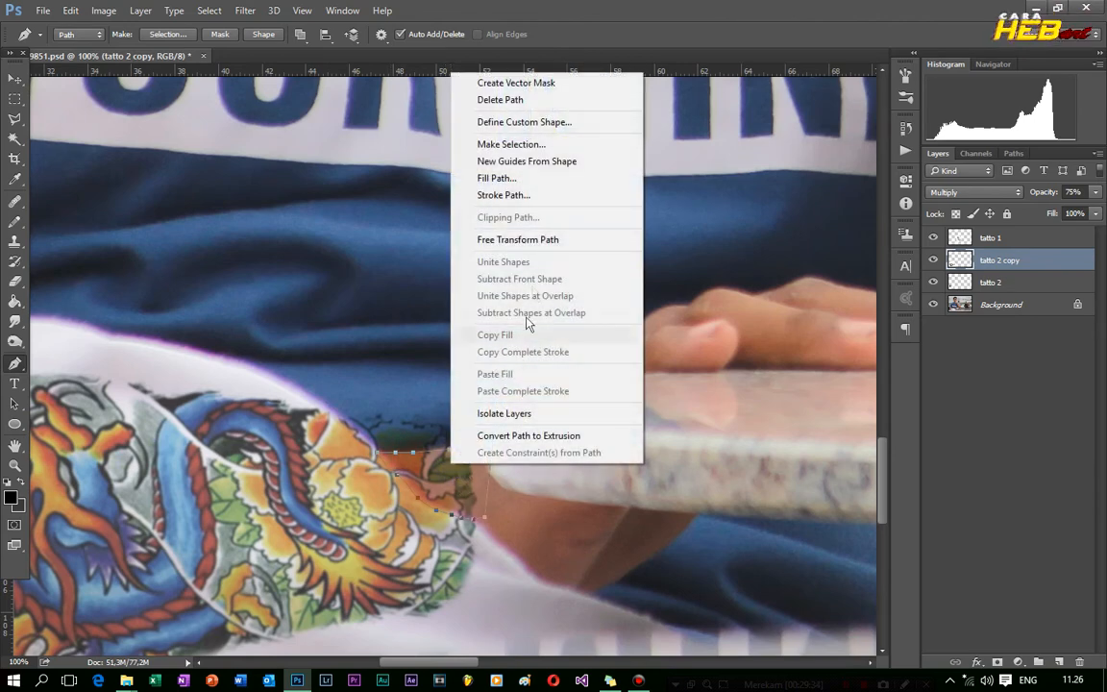
click(532, 144)
click(632, 192)
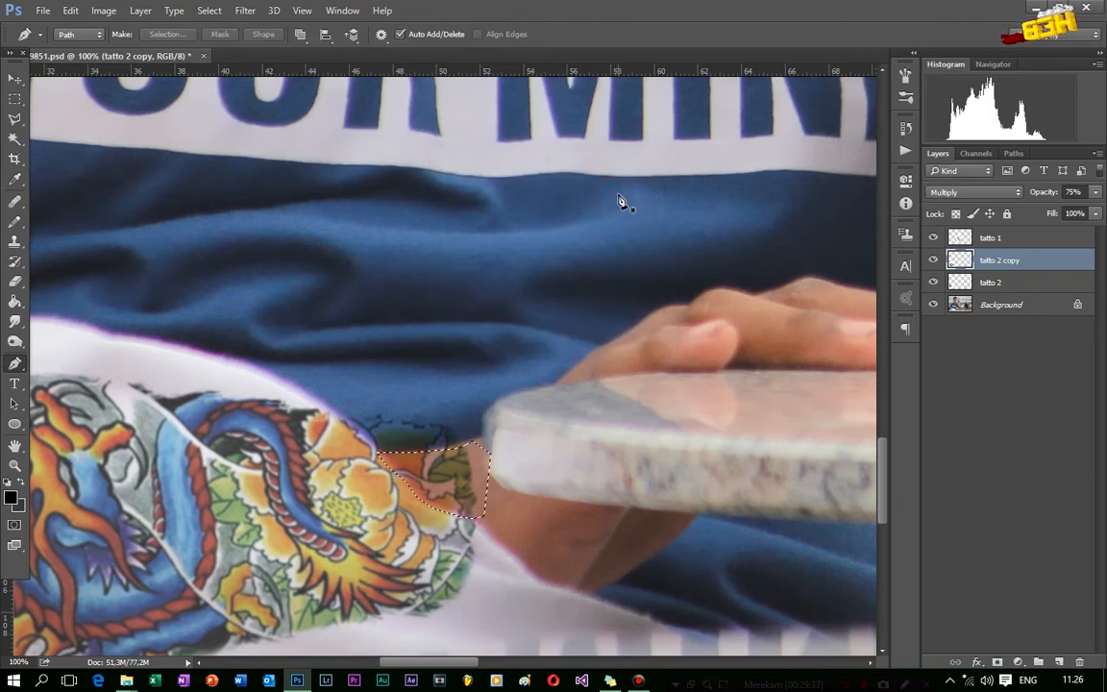
key(ctrl+j)
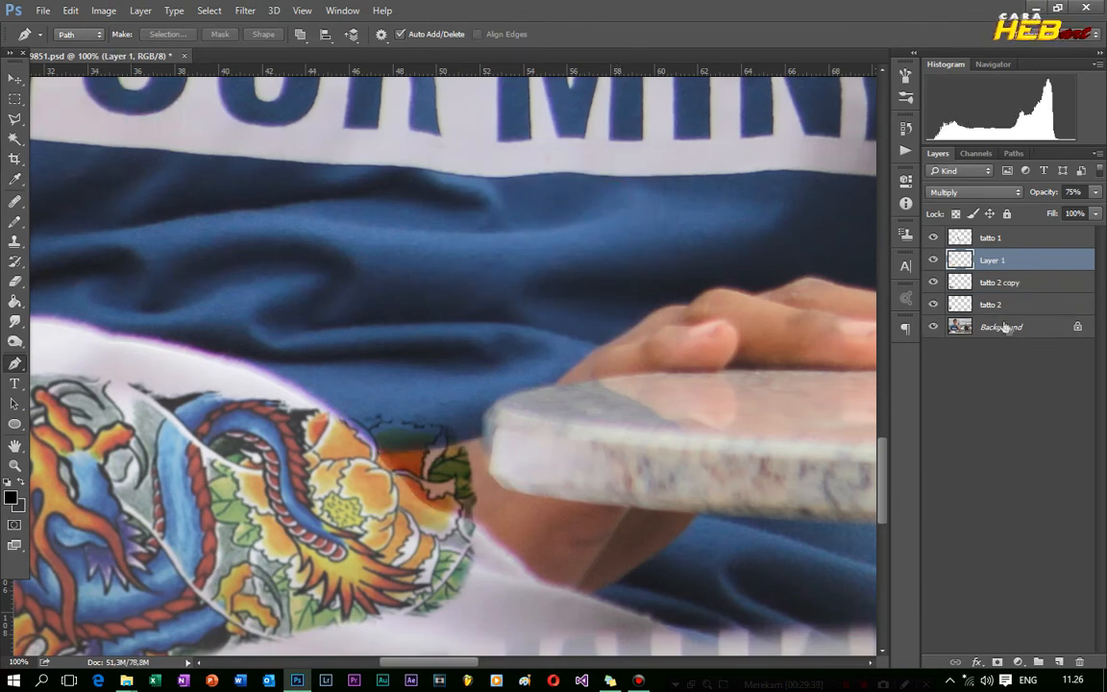
click(934, 283)
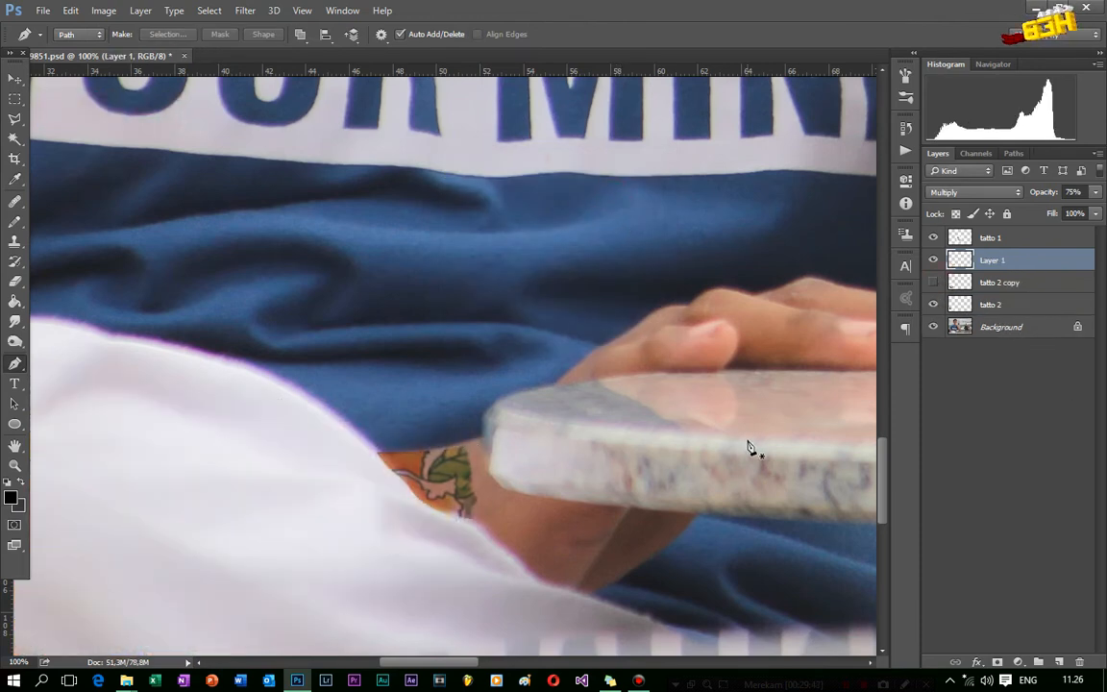
Step: Rotate the wrist tattoo on Layer 1 by about -2.8° to fit the skin
key(ctrl+plus)
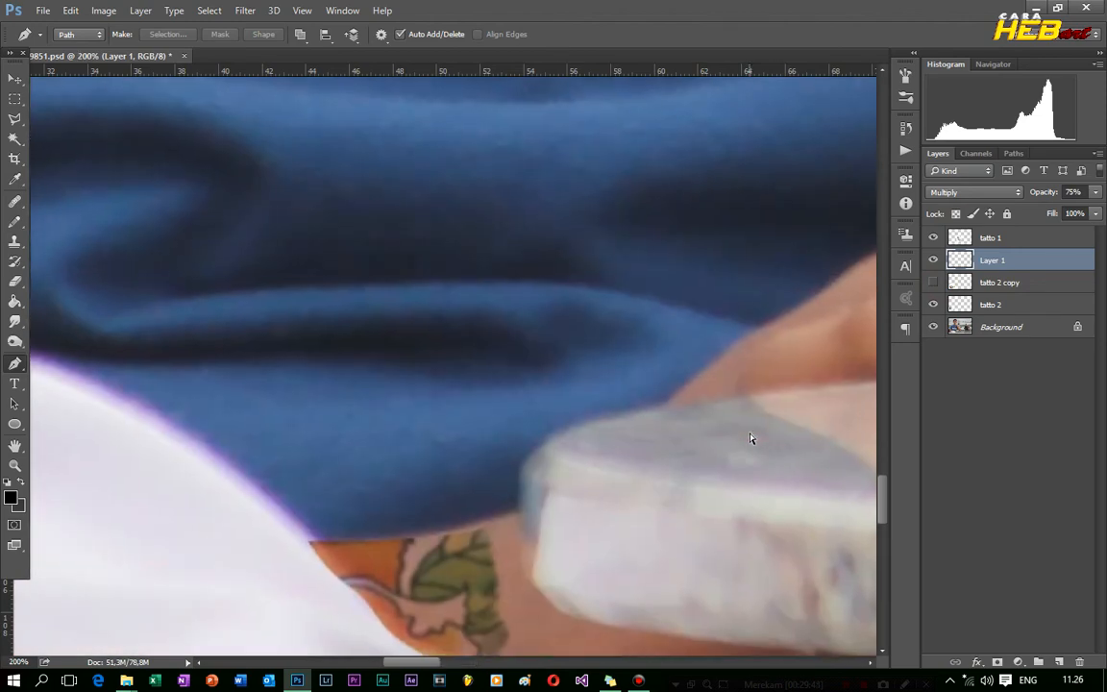
drag(883, 488, 884, 513)
key(ctrl+t)
drag(472, 219, 469, 218)
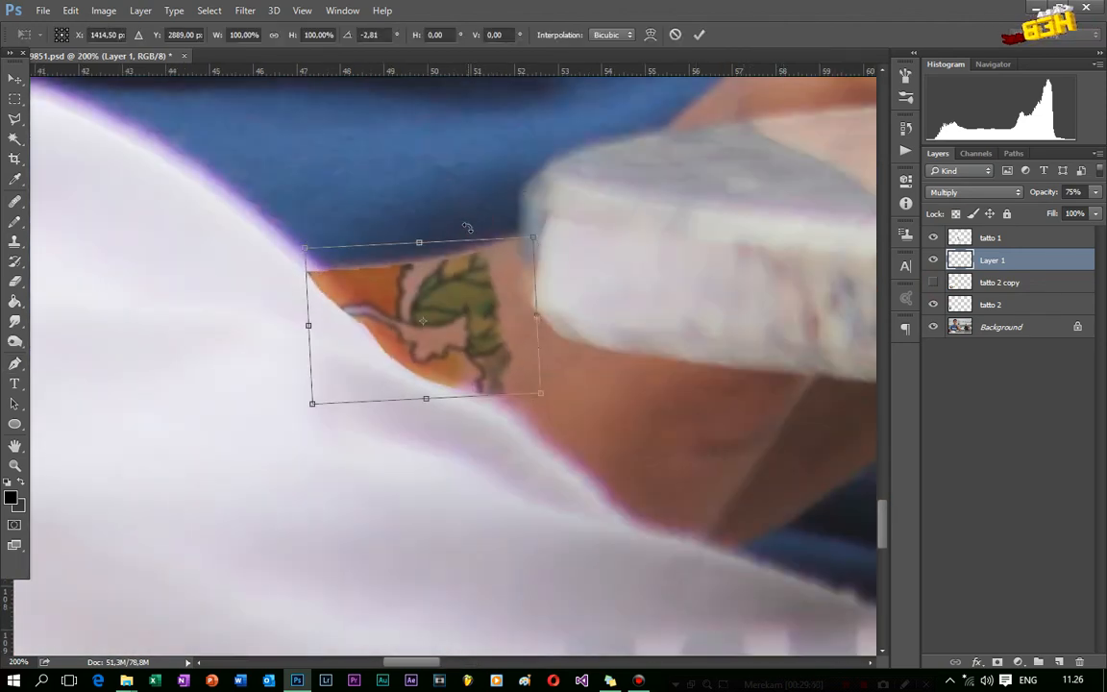
key(Return)
Step: Soften the wrist tattoo's edges along the trousers with a 32 px Eraser at 79% opacity and 82% flow
key(e)
click(64, 34)
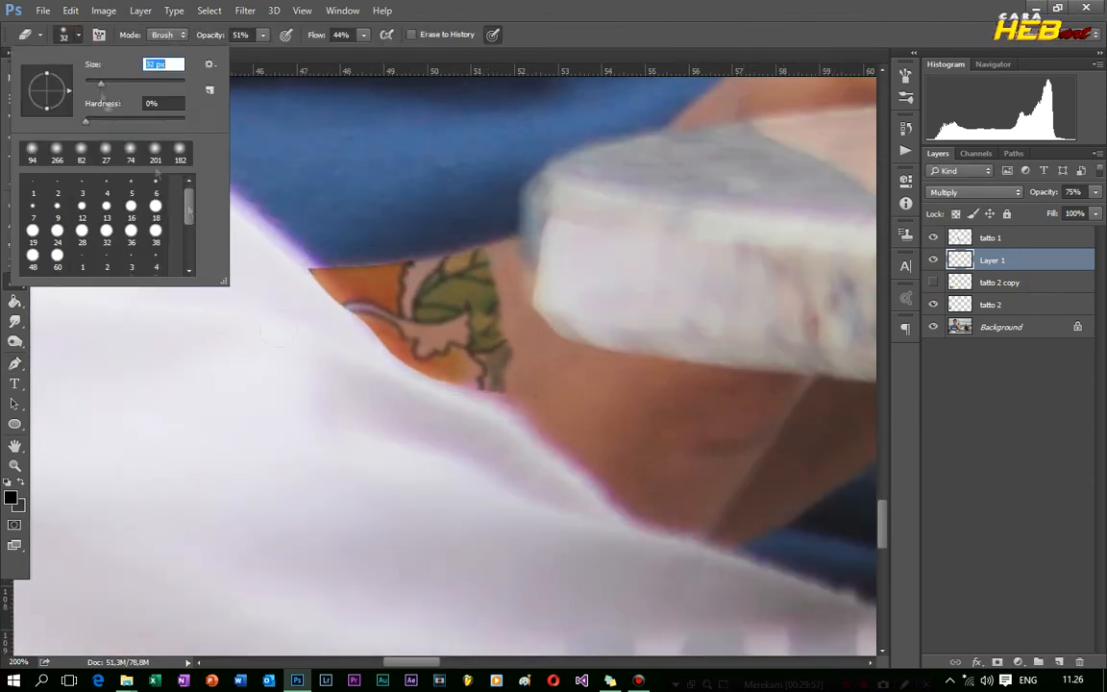
text(32)
key(Return)
drag(207, 35, 234, 37)
drag(306, 35, 343, 37)
mouse_move(306, 274)
mouse_down()
mouse_move(447, 398)
mouse_move(315, 257)
mouse_up()
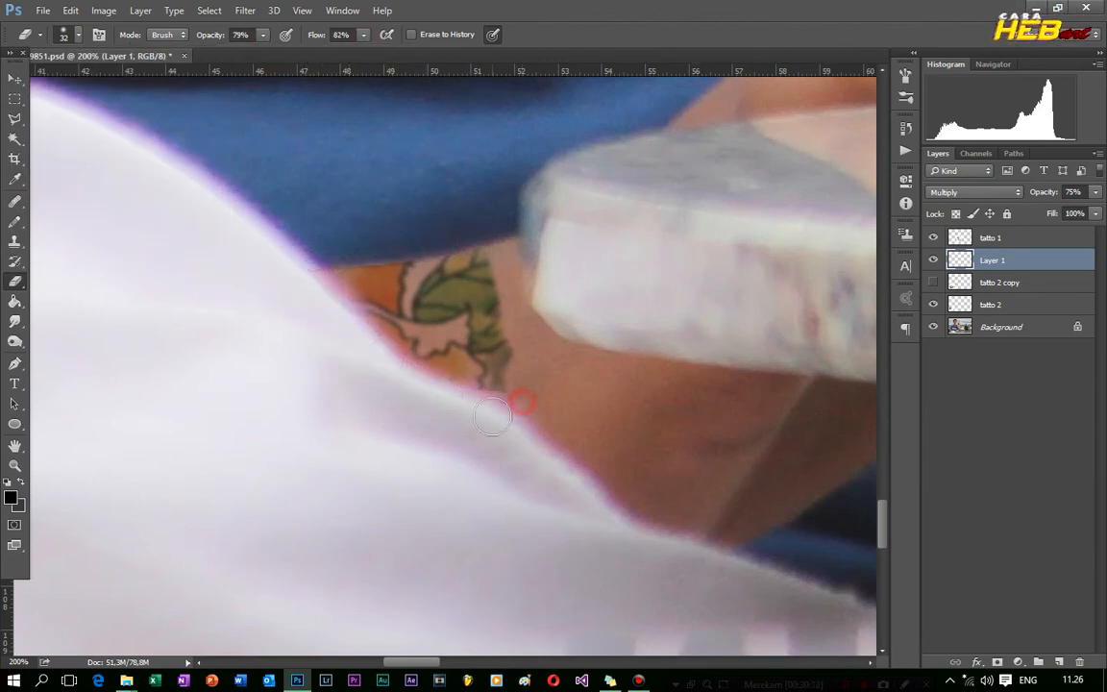
Step: Save the document
key(ctrl+minus)
key(ctrl+minus)
key(ctrl+minus)
key(ctrl+minus)
key(ctrl+minus)
key(ctrl+minus)
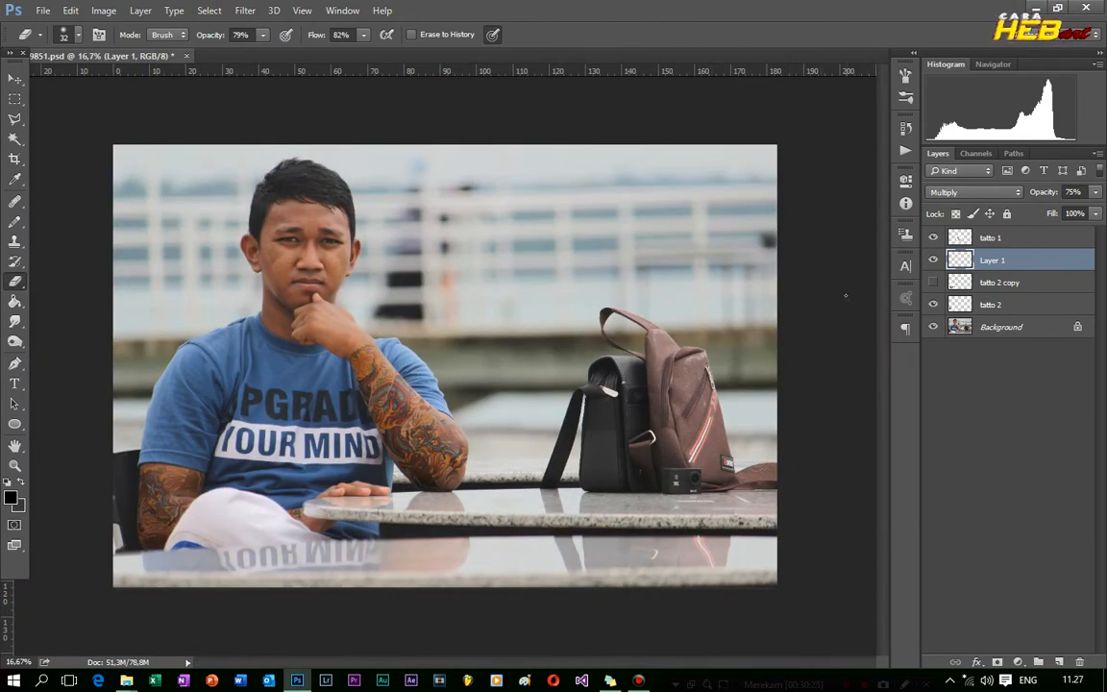
key(ctrl+s)
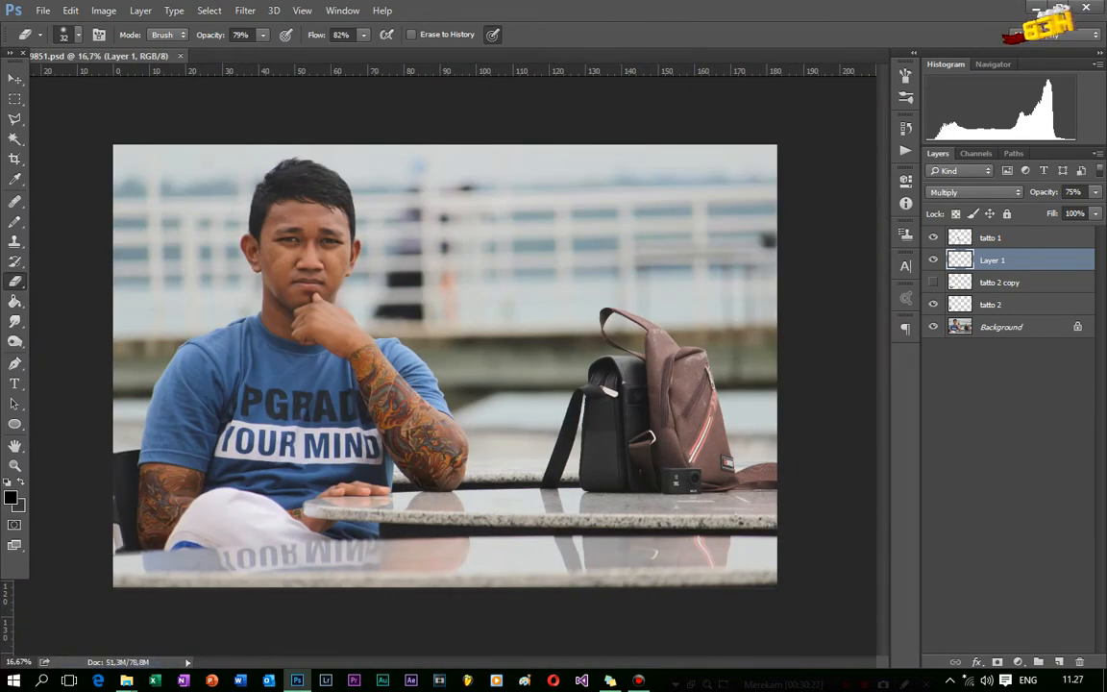
Step: Check which tattoo the tatto 1 layer holds and duplicate that layer
key(ctrl+plus)
key(ctrl+plus)
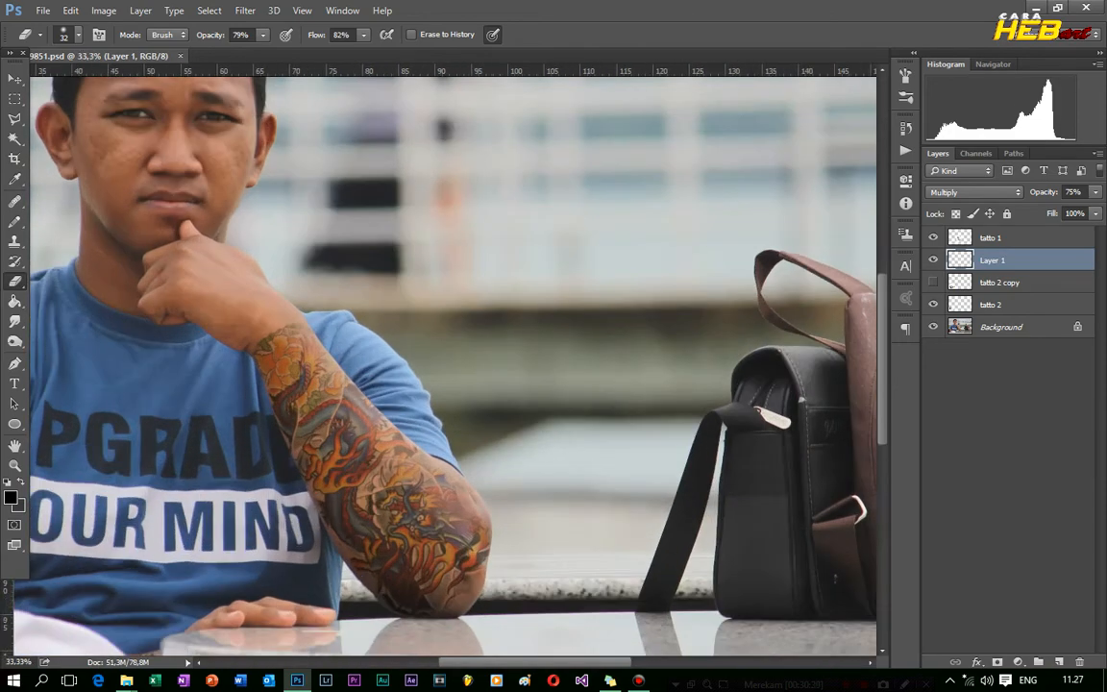
key(ctrl+plus)
drag(881, 321, 888, 415)
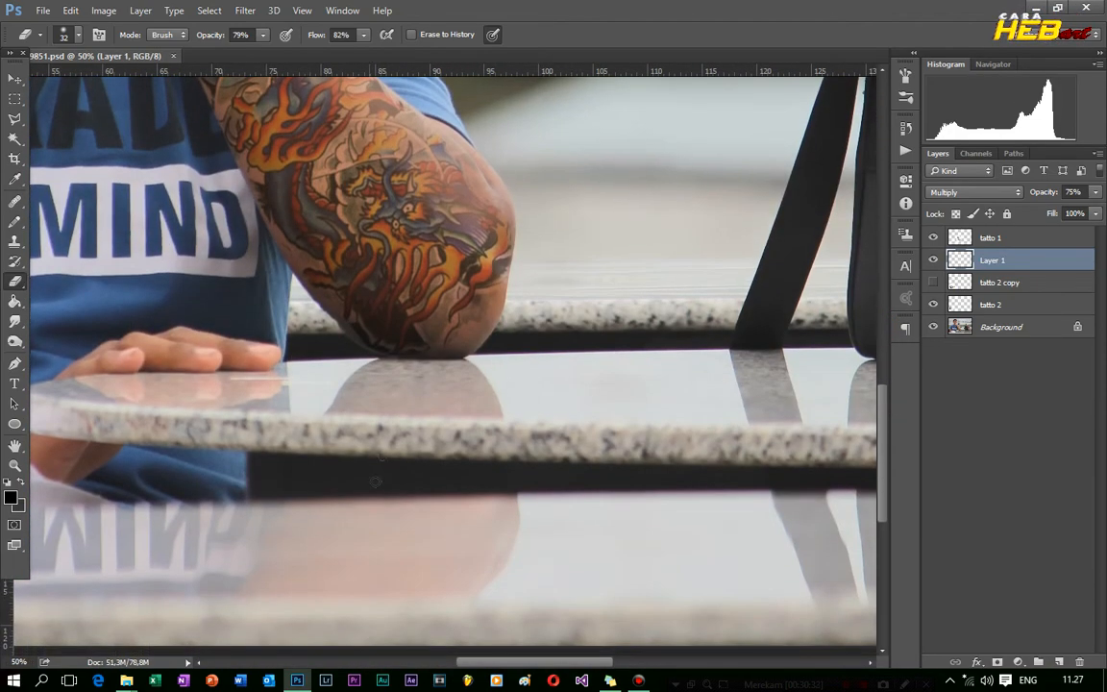
mouse_move(885, 488)
mouse_down()
mouse_move(890, 462)
mouse_move(890, 489)
mouse_up()
mouse_move(882, 475)
mouse_down()
mouse_move(885, 447)
mouse_move(887, 466)
mouse_up()
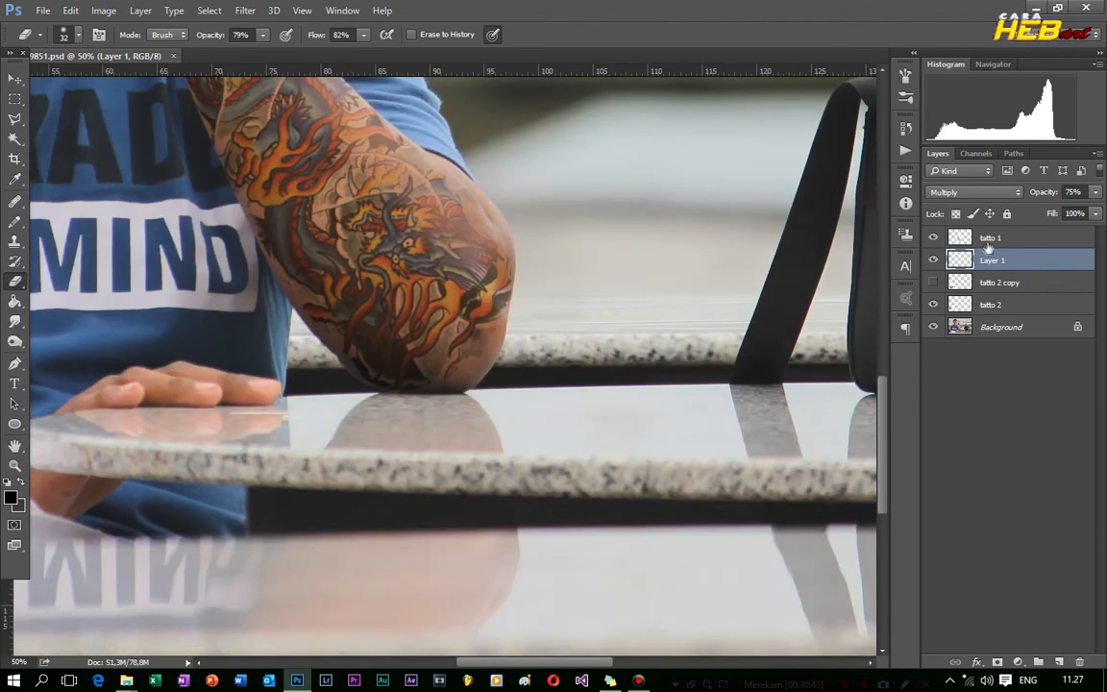
click(990, 240)
click(934, 239)
click(934, 238)
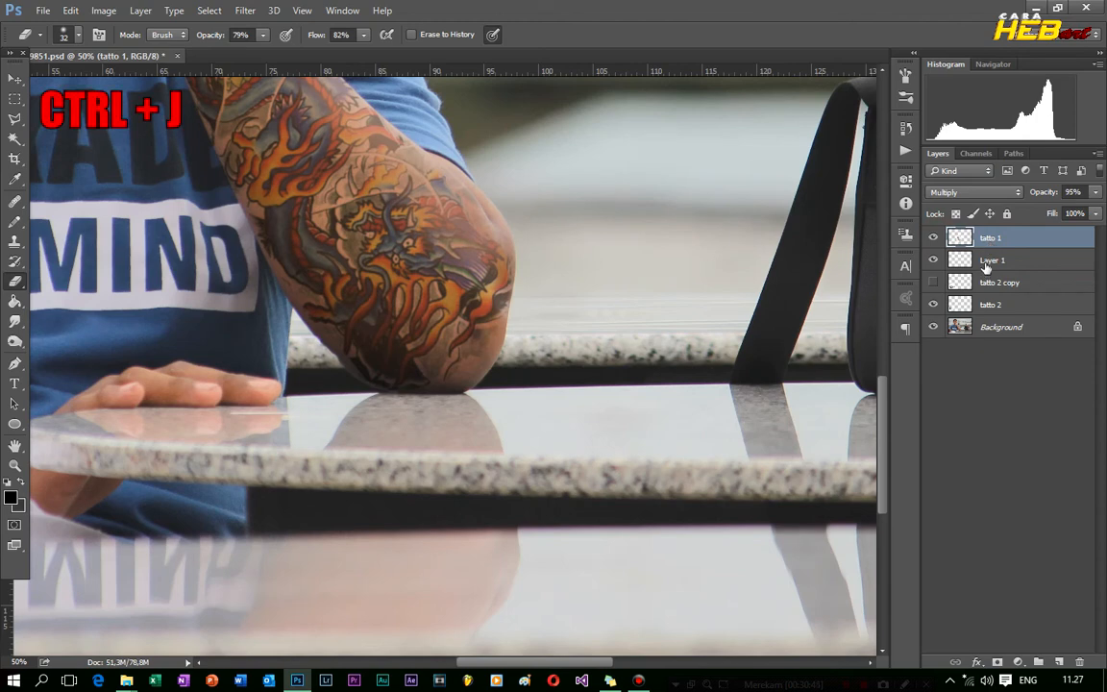
key(ctrl+j)
Step: Flip the tatto 1 copy vertically and move it below the elbow onto the arm's reflection in the tables
key(ctrl+t)
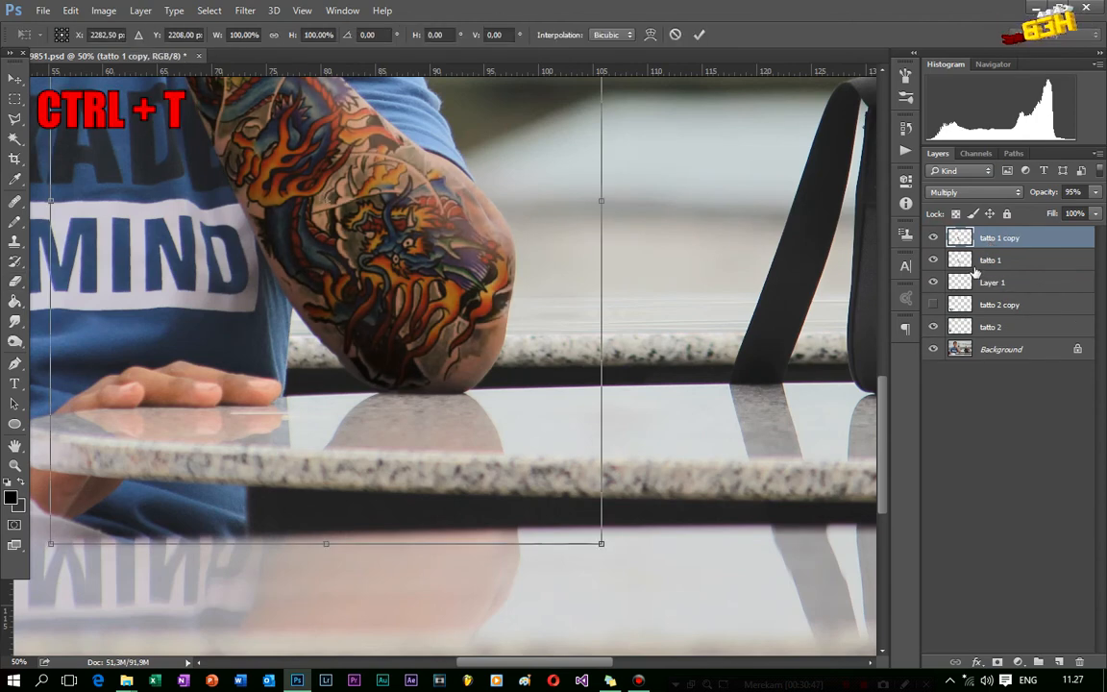
right_click(442, 204)
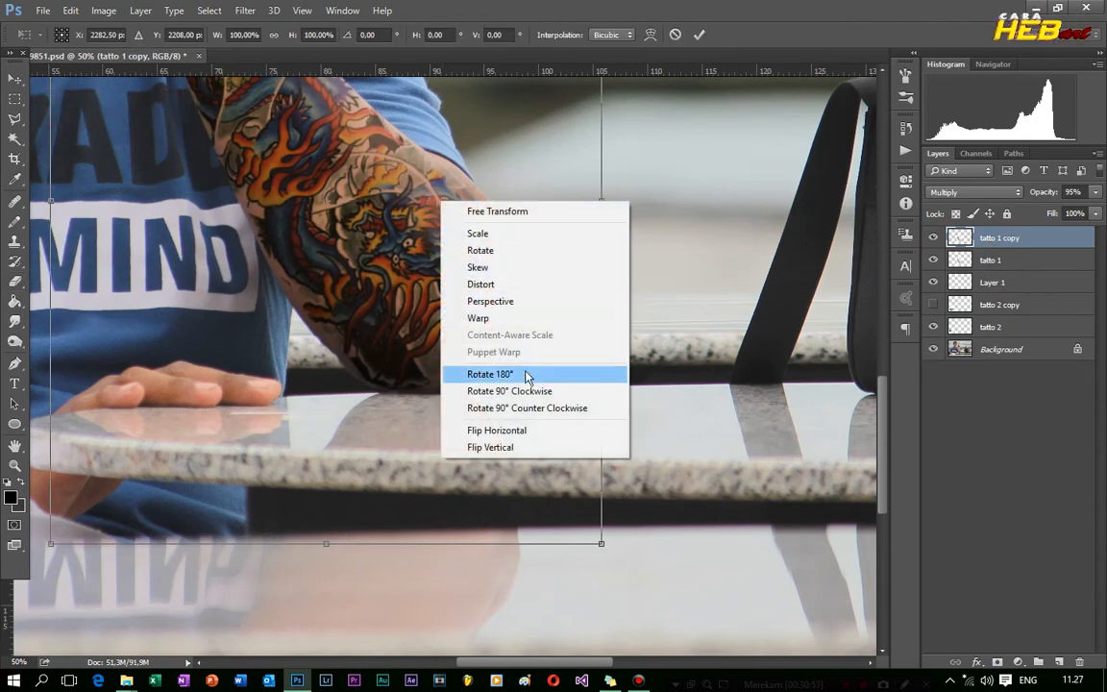
click(525, 449)
drag(443, 142, 444, 335)
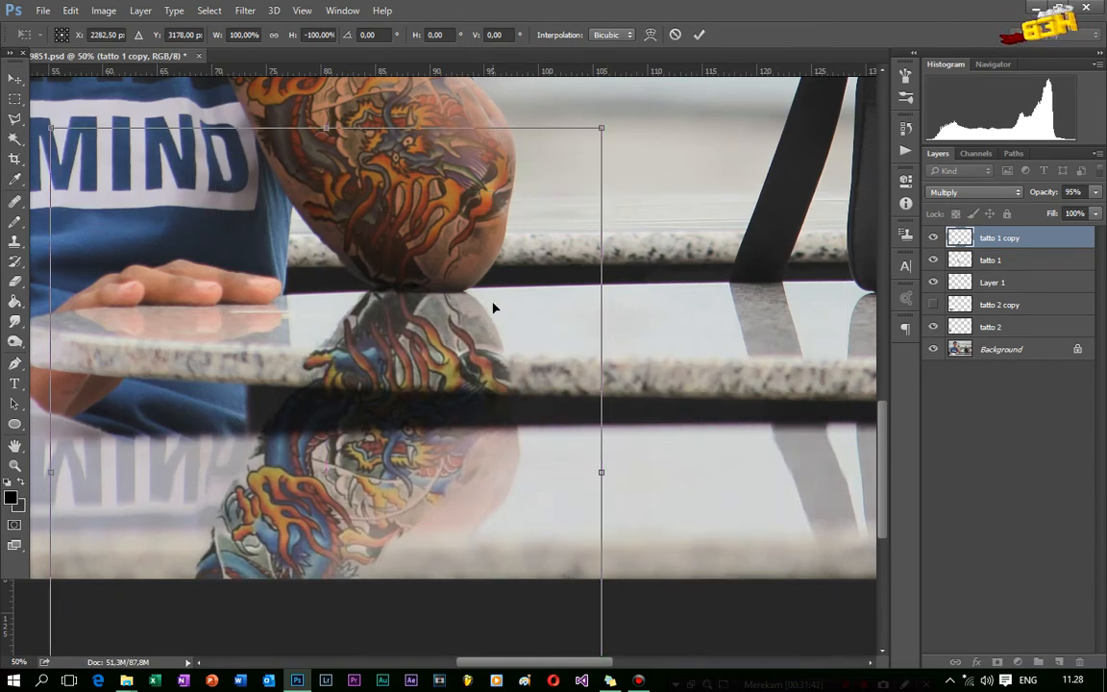
Step: Skew the flipped tatto 1 copy sideways so it follows the arm's reflection in the tables, and apply the transformation
right_click(493, 308)
click(561, 405)
scroll(587, 420, down, 1)
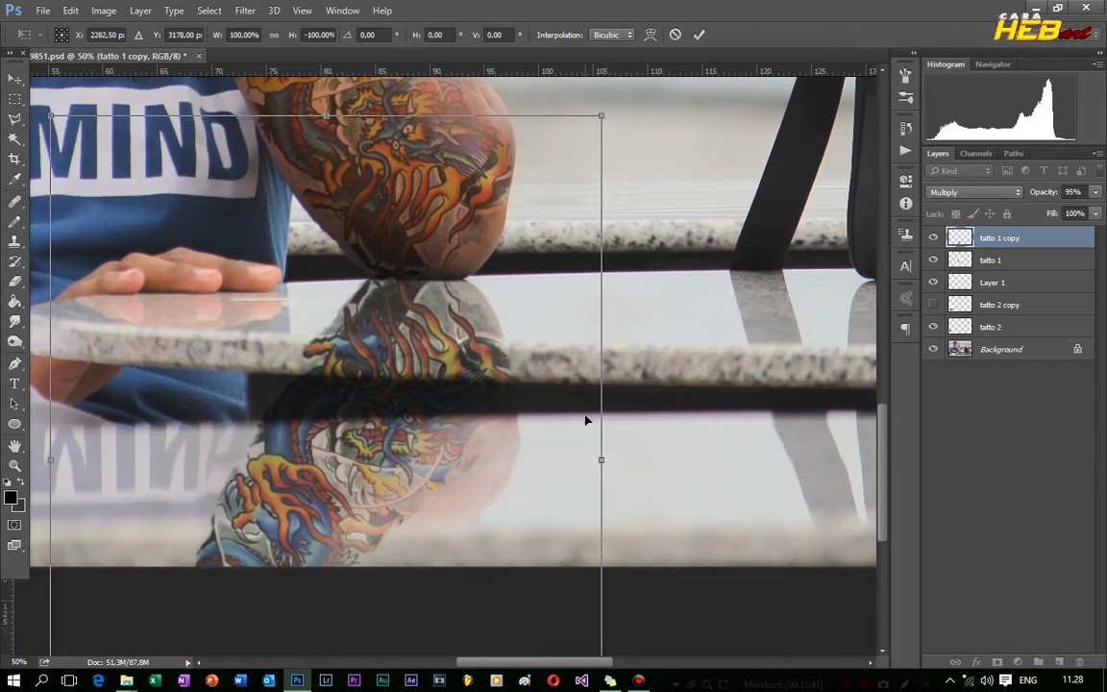
scroll(586, 420, down, 3)
drag(326, 641, 380, 645)
scroll(628, 320, up, 1)
drag(627, 315, 627, 322)
scroll(608, 237, up, 1)
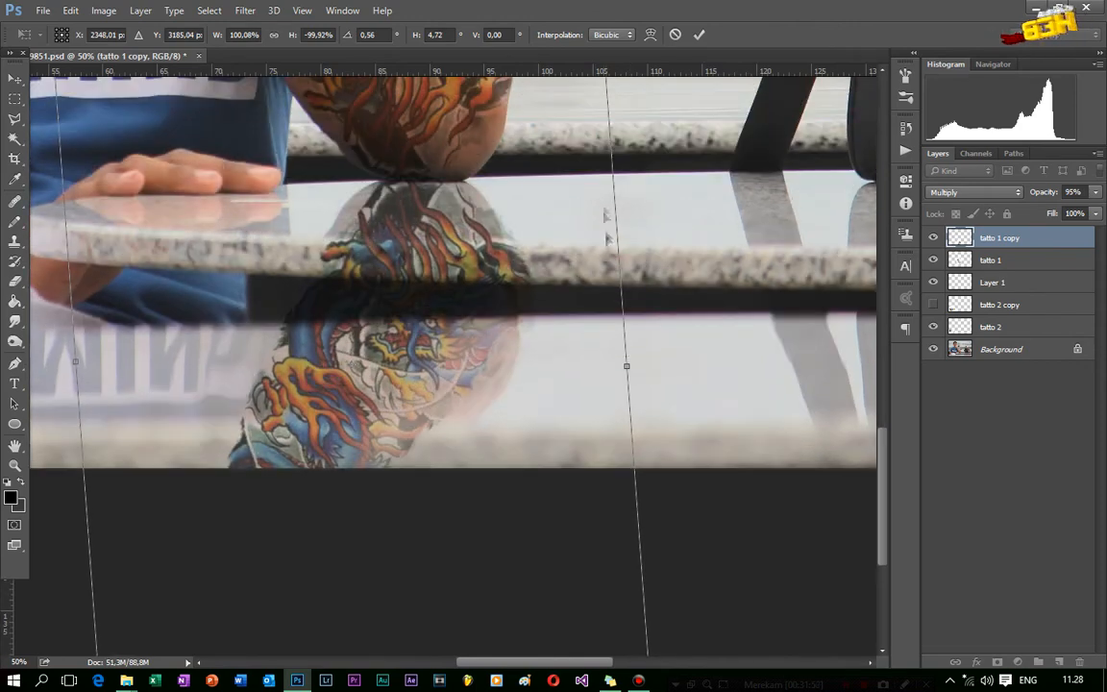
scroll(606, 236, up, 2)
drag(326, 99, 314, 97)
key(Return)
Step: Rotate the tatto 1 copy about -6.3° and fit its edges to the arm's reflection, applying the transformation
key(ctrl+t)
drag(691, 375, 543, 397)
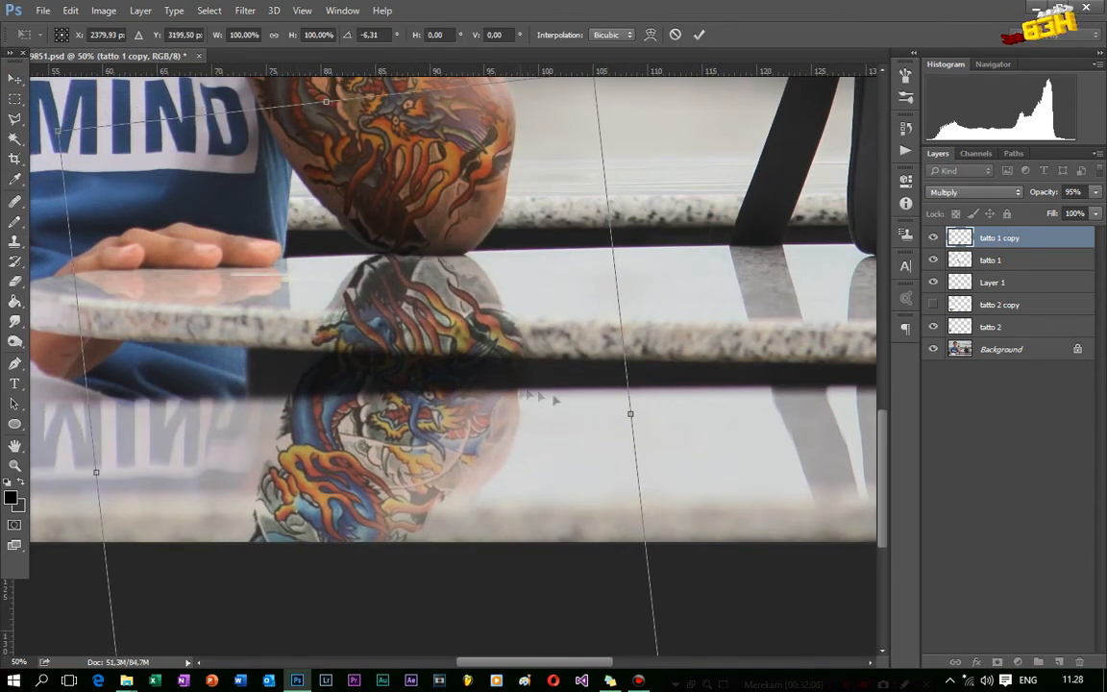
drag(653, 415, 650, 402)
drag(437, 385, 444, 388)
drag(51, 145, 43, 138)
click(14, 75)
click(494, 261)
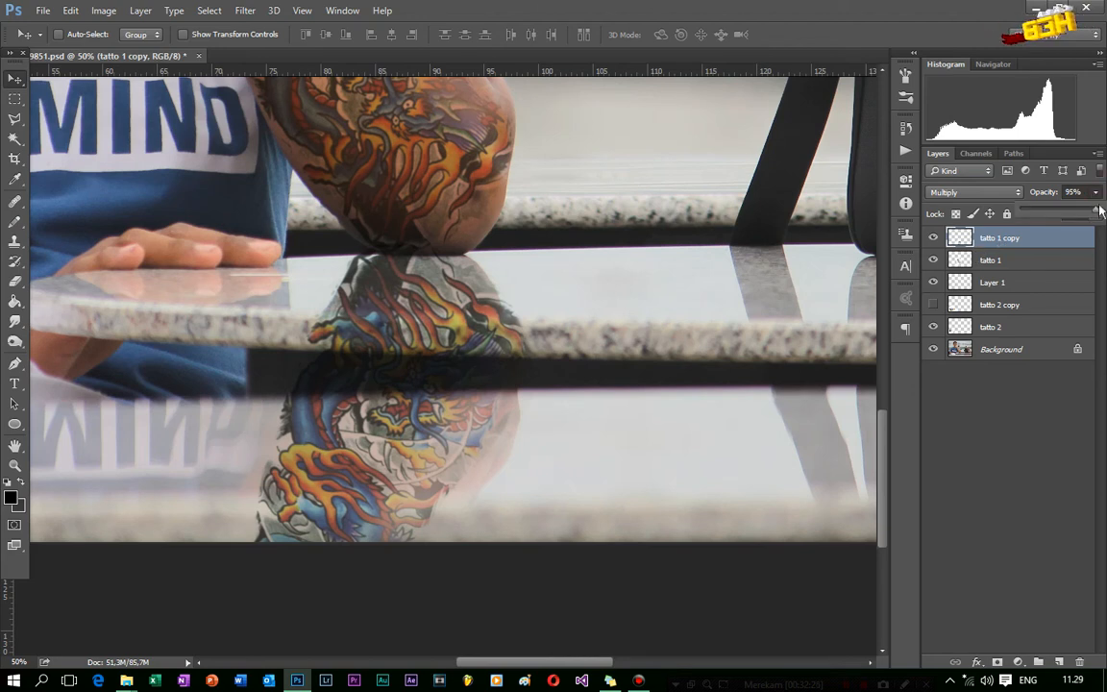
Step: Lower the tatto 1 copy's opacity to 34% and soften the layer with a Gaussian Blur
drag(1067, 205, 1044, 210)
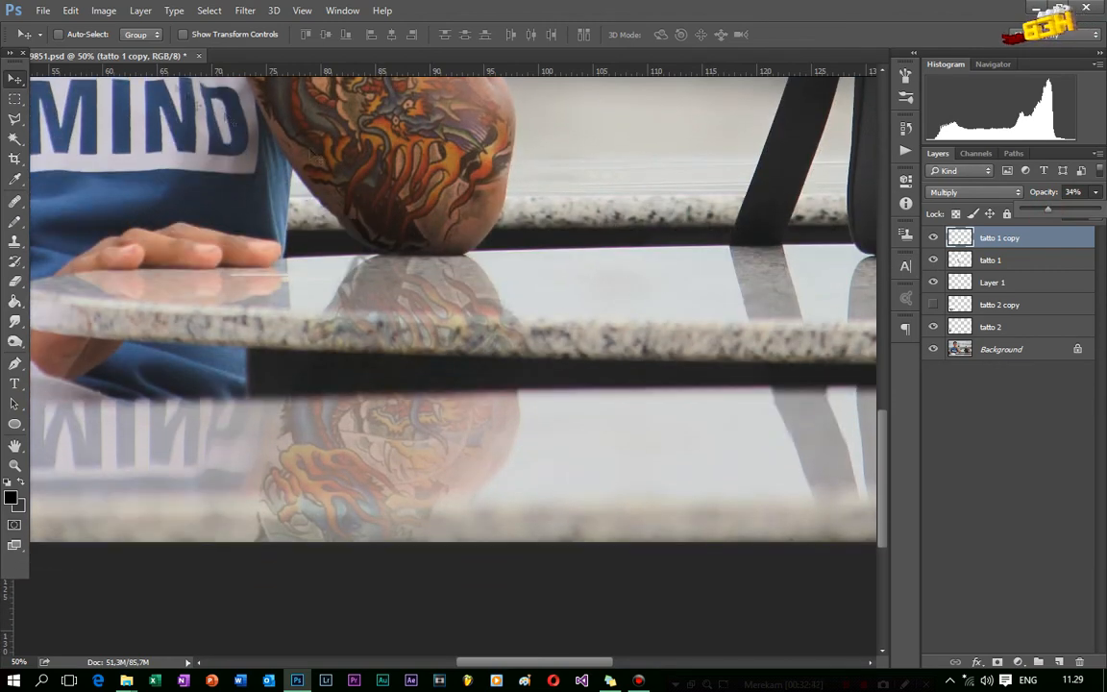
click(248, 10)
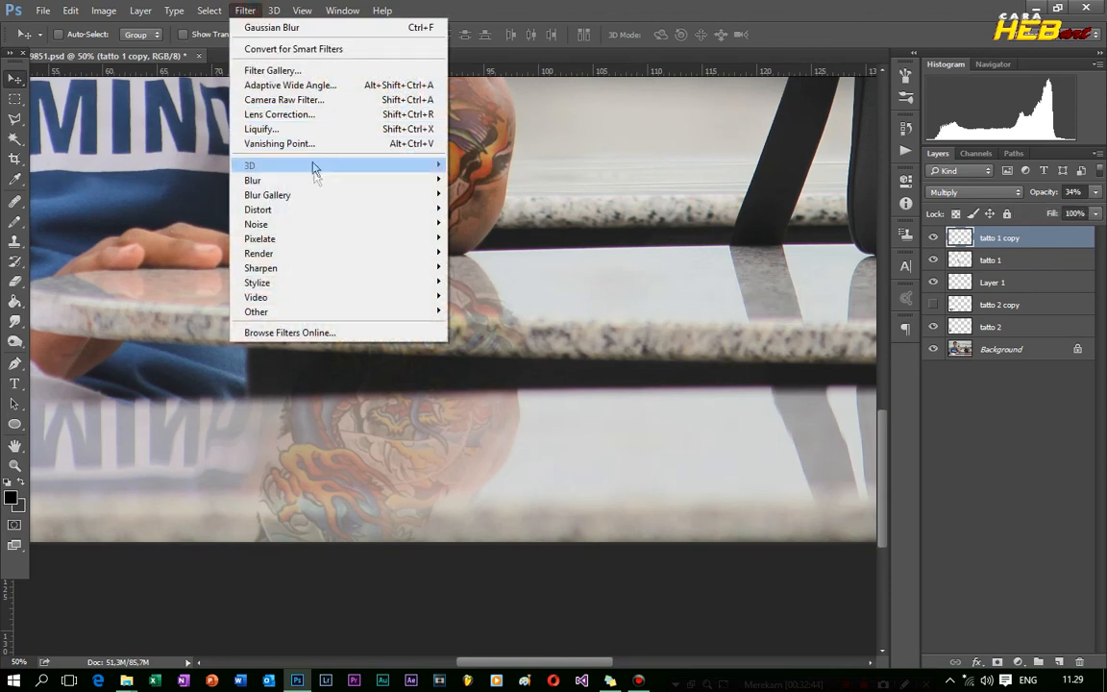
mouse_move(321, 178)
click(471, 237)
drag(918, 353, 904, 353)
click(1062, 147)
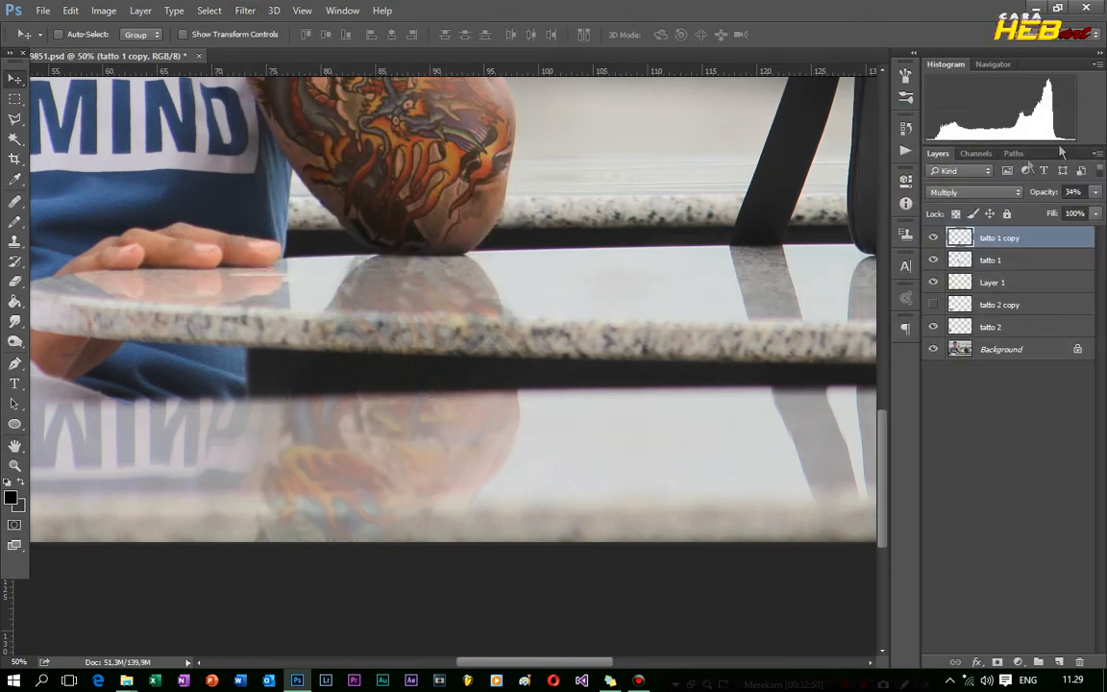
Step: Erase the reflected tattoo from the granite table edges with a soft 123 px Eraser at 100% opacity and flow
click(14, 281)
click(264, 36)
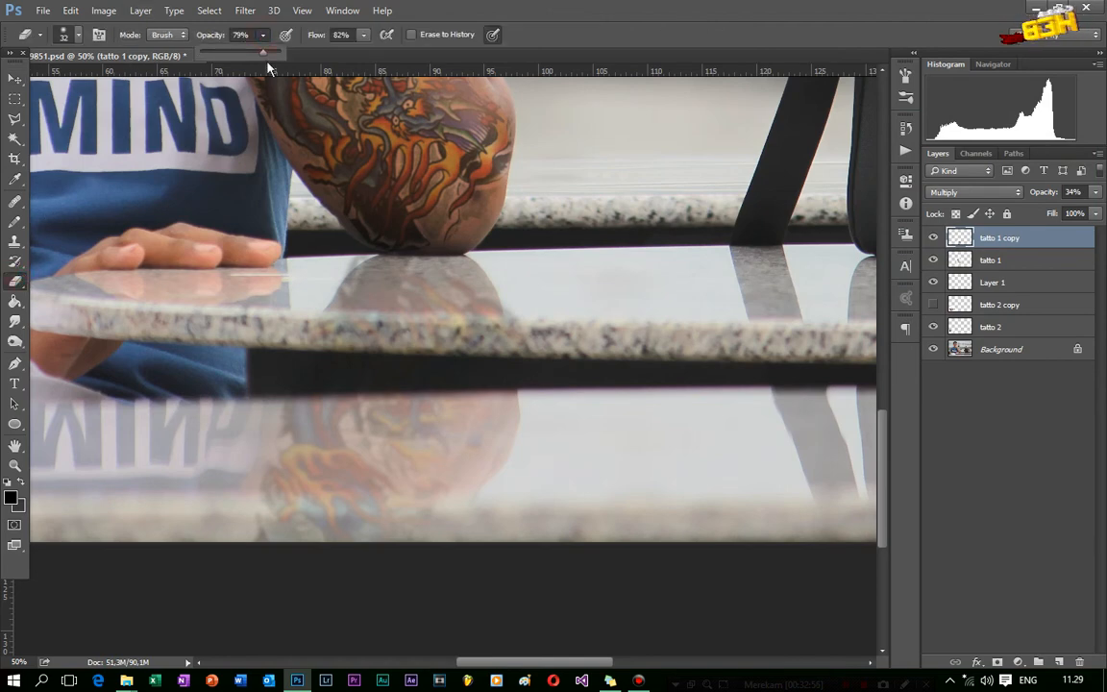
drag(323, 35, 541, 307)
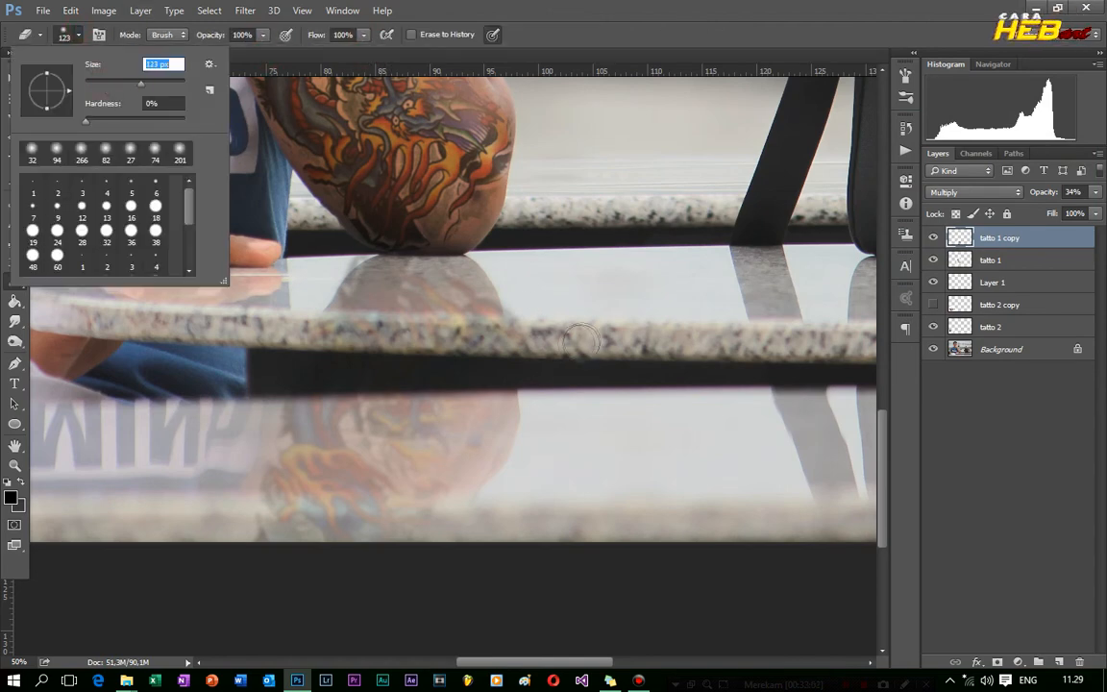
key(Return)
scroll(210, 463, down, 3)
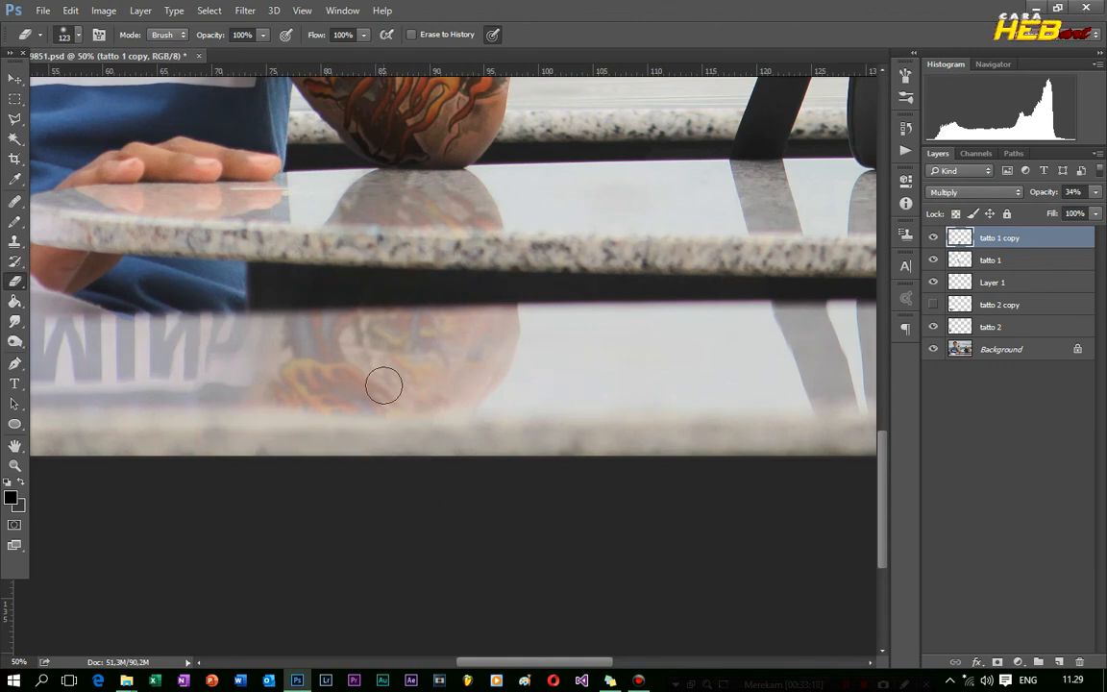
Step: Warp the lower part of the tatto 1 copy outward on both sides to fit the arm's reflection, and apply it
key(ctrl+t)
right_click(429, 308)
click(463, 402)
drag(114, 475, 81, 482)
drag(640, 475, 706, 495)
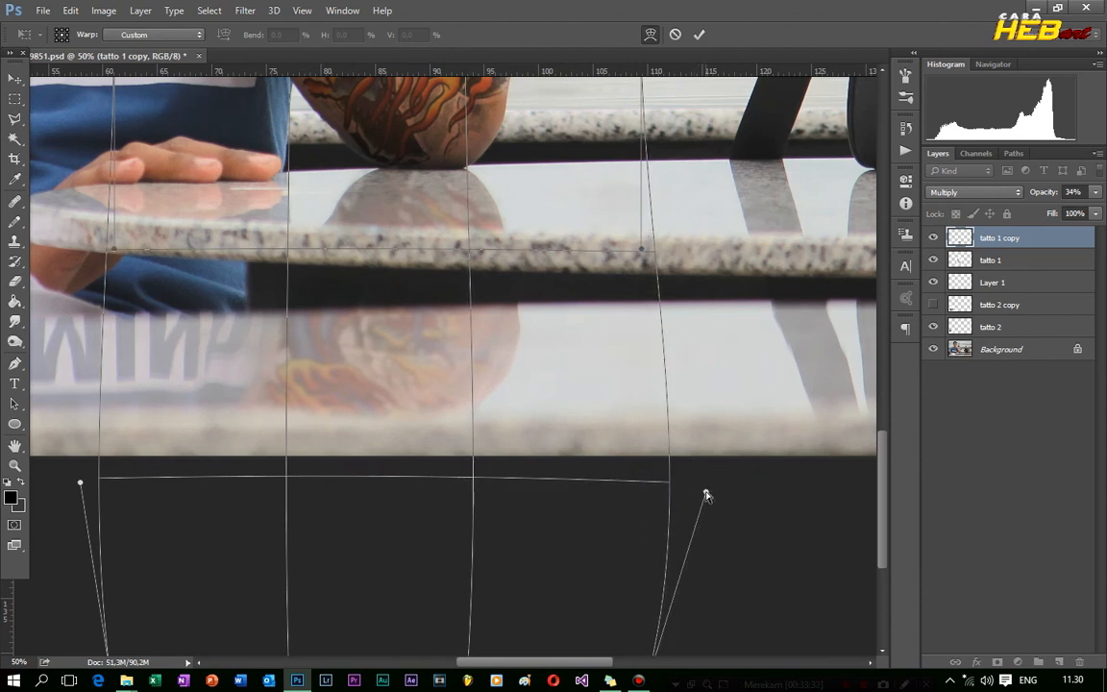
drag(645, 256, 653, 261)
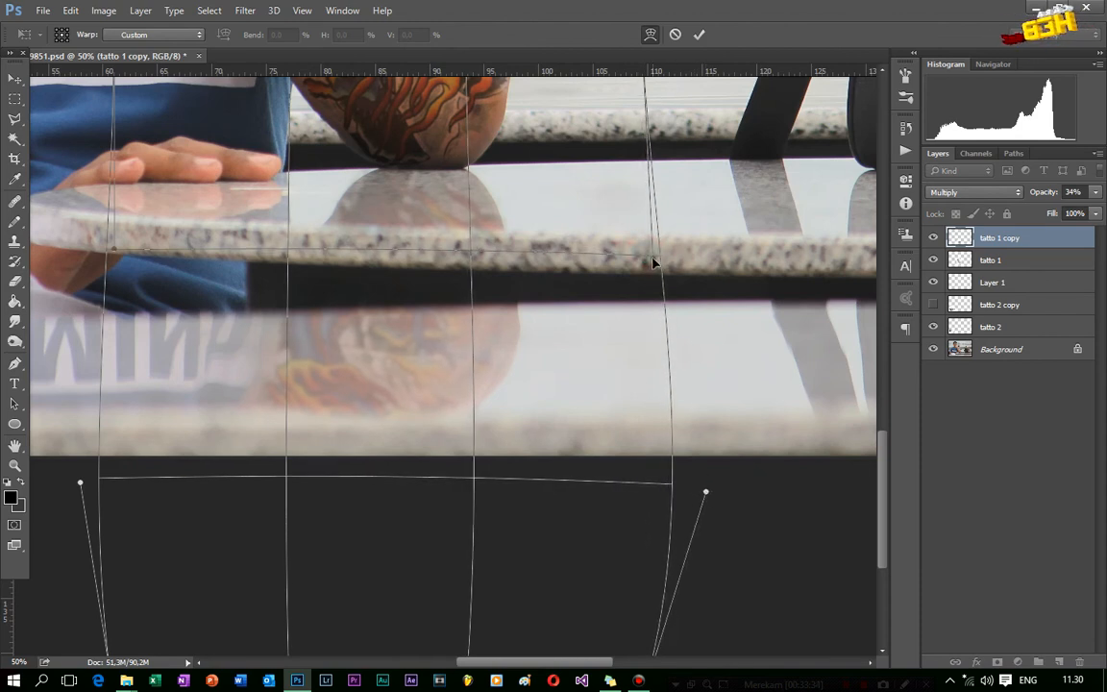
drag(81, 482, 27, 478)
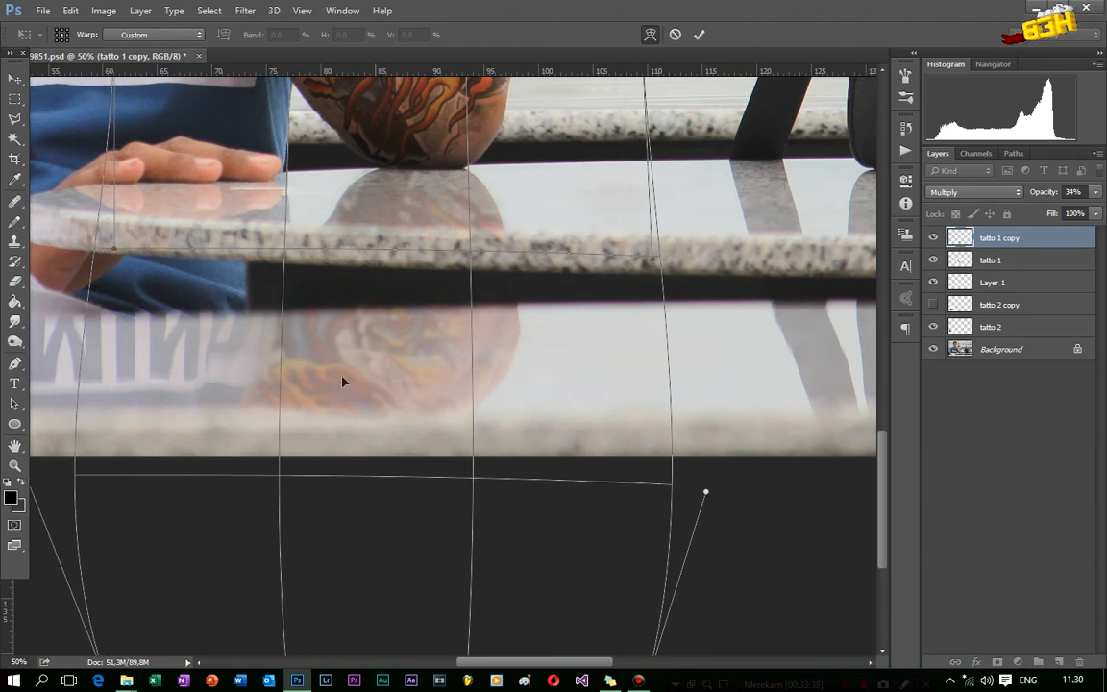
click(15, 77)
key(Escape)
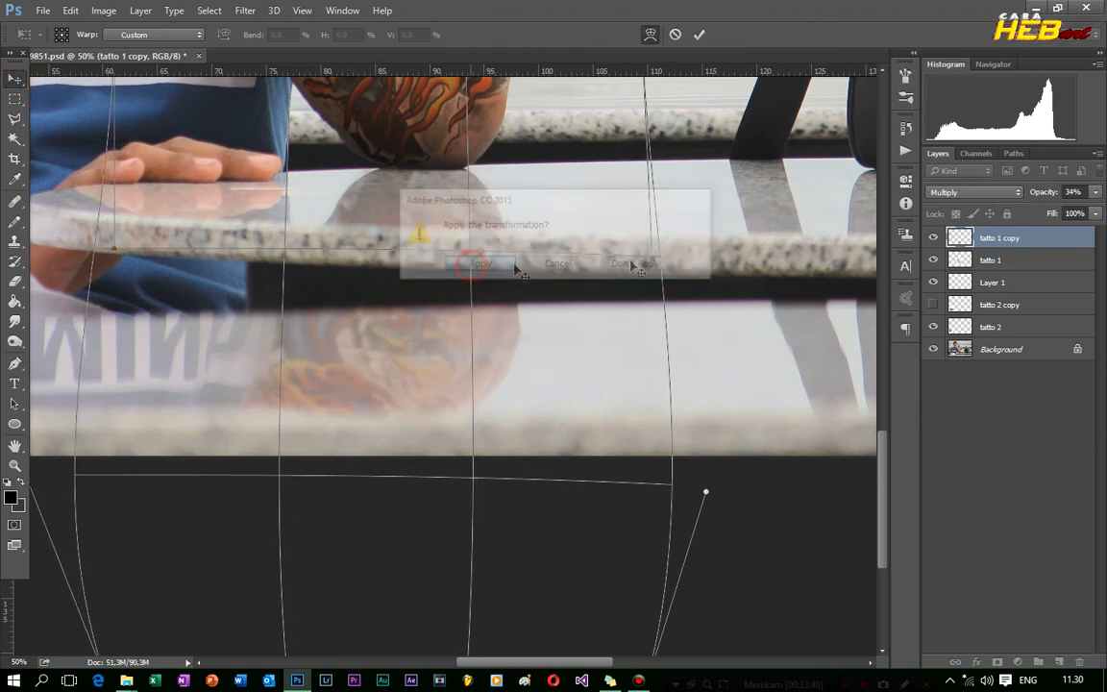
key(Return)
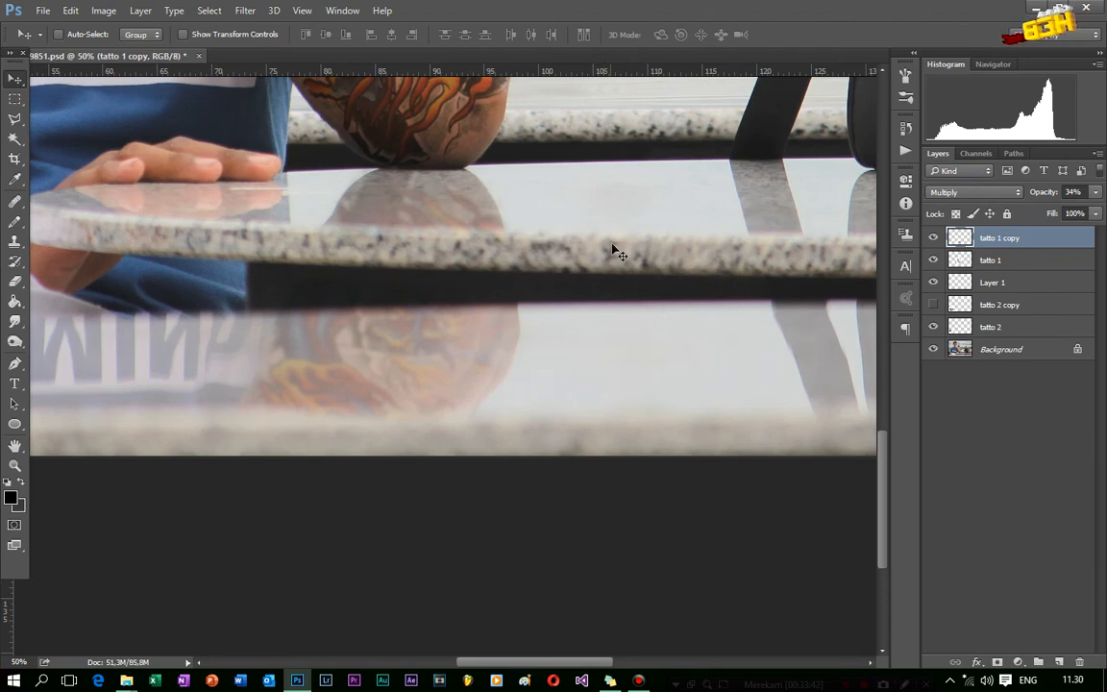
Step: Reduce the tatto 1 copy's opacity to 25% and check the reflection against the whole photo
key(ctrl+minus)
key(ctrl+minus)
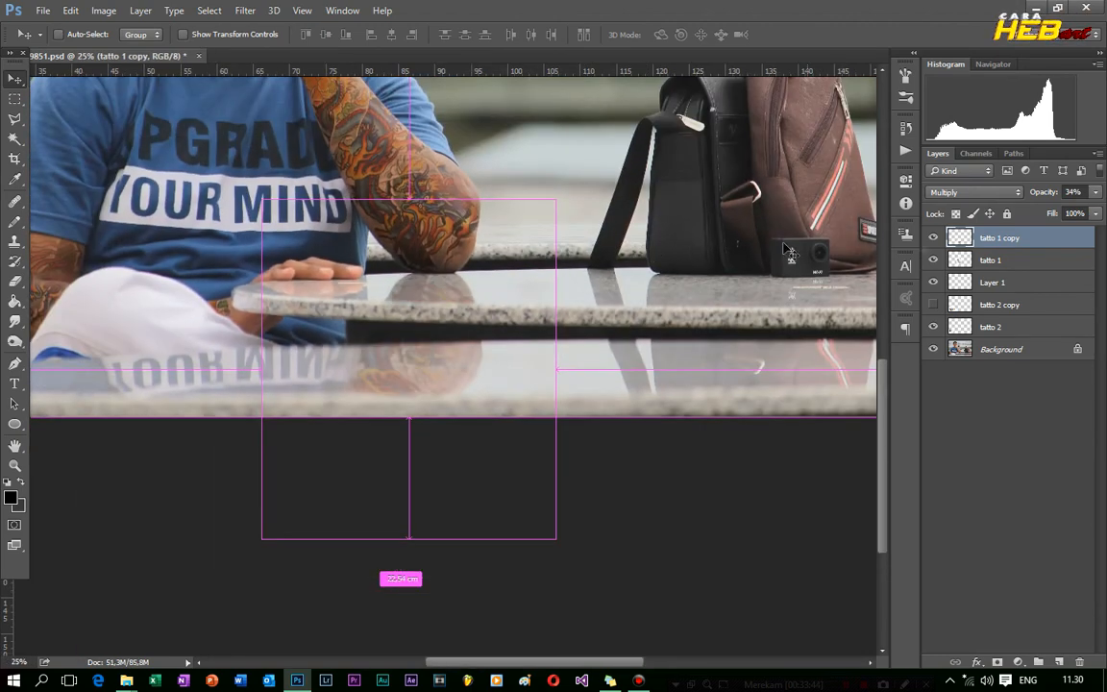
click(1096, 193)
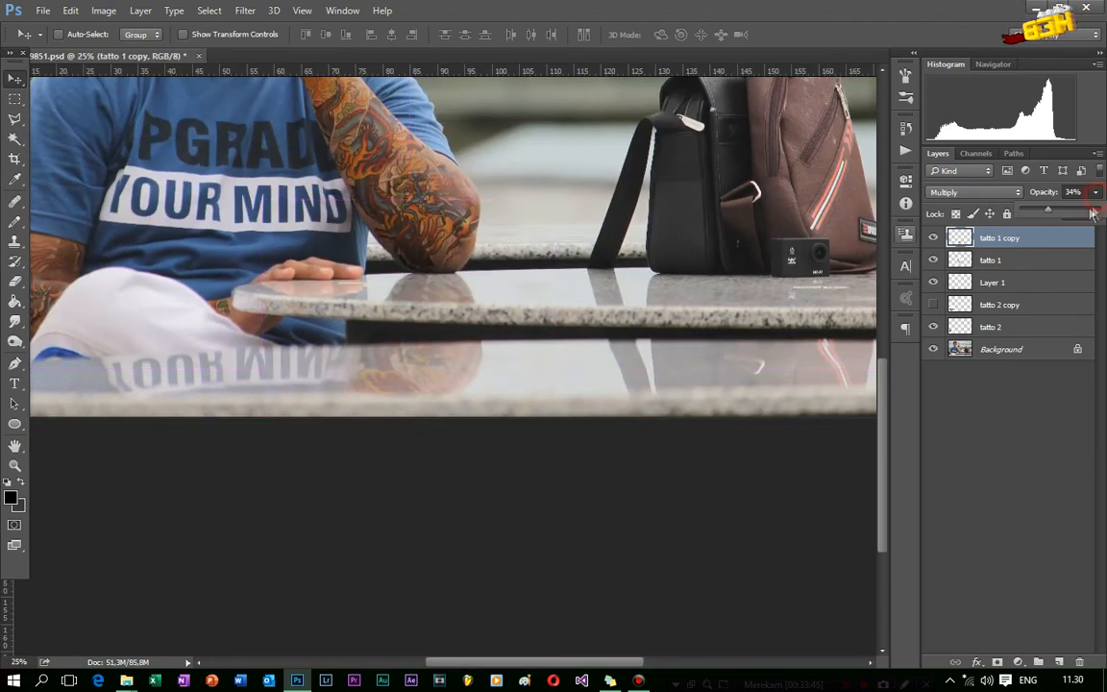
drag(1038, 210, 1042, 210)
key(ctrl+minus)
key(ctrl+minus)
key(ctrl+plus)
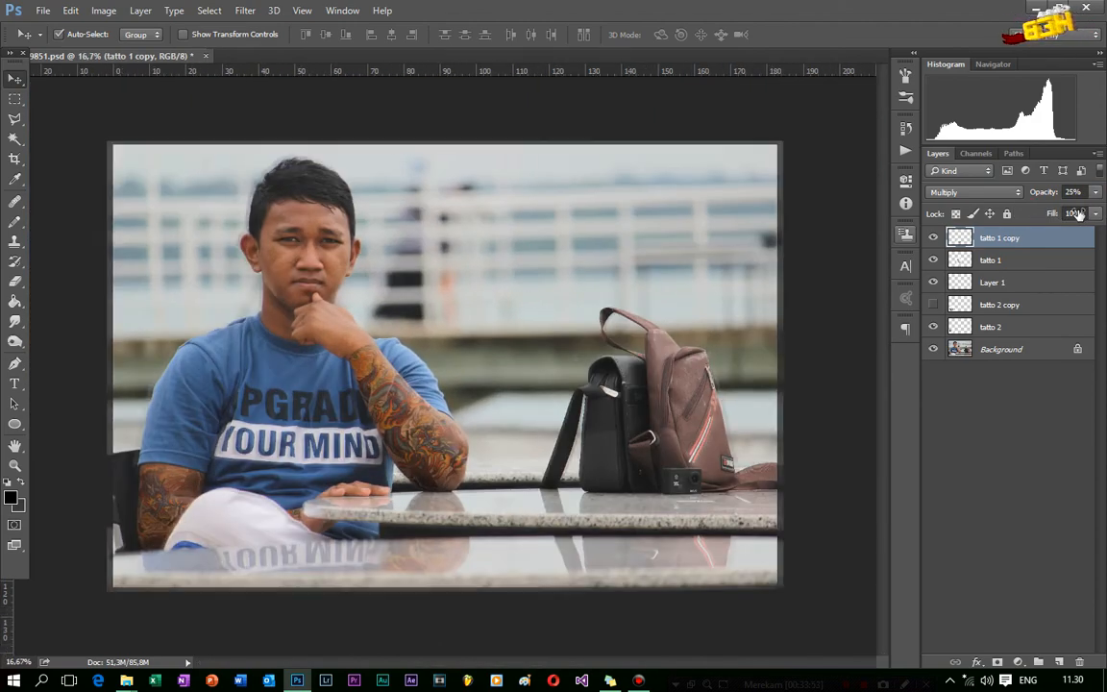
Step: Save the document and inspect the arm tattoos and their table reflection
key(ctrl+plus)
scroll(865, 423, down, 3)
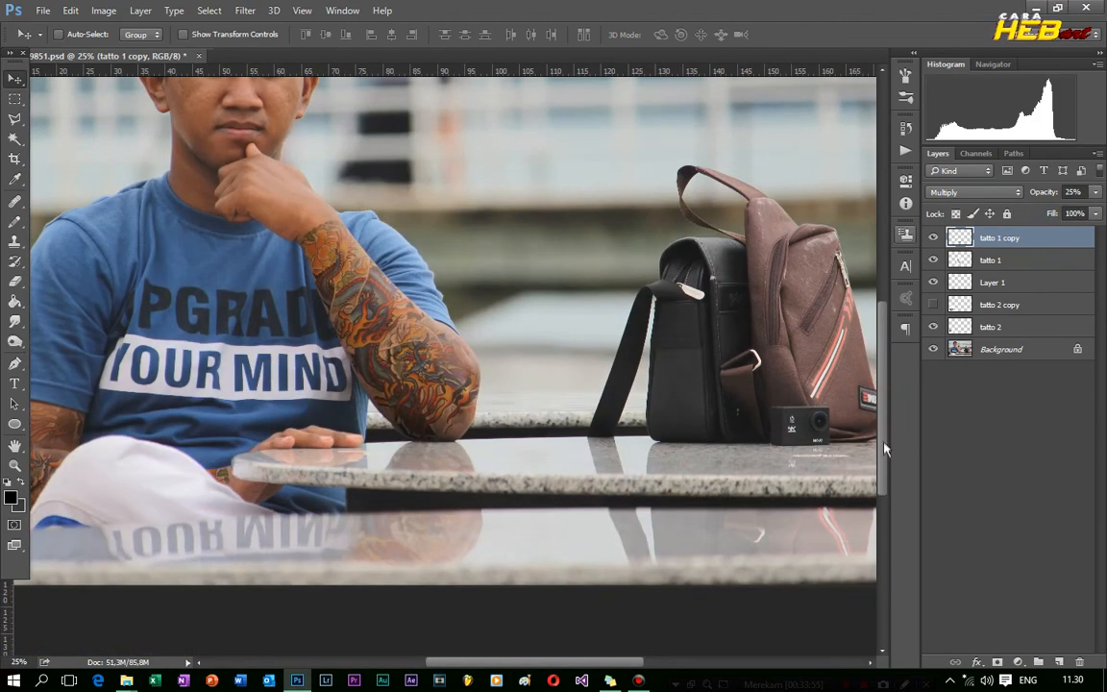
scroll(885, 451, down, 3)
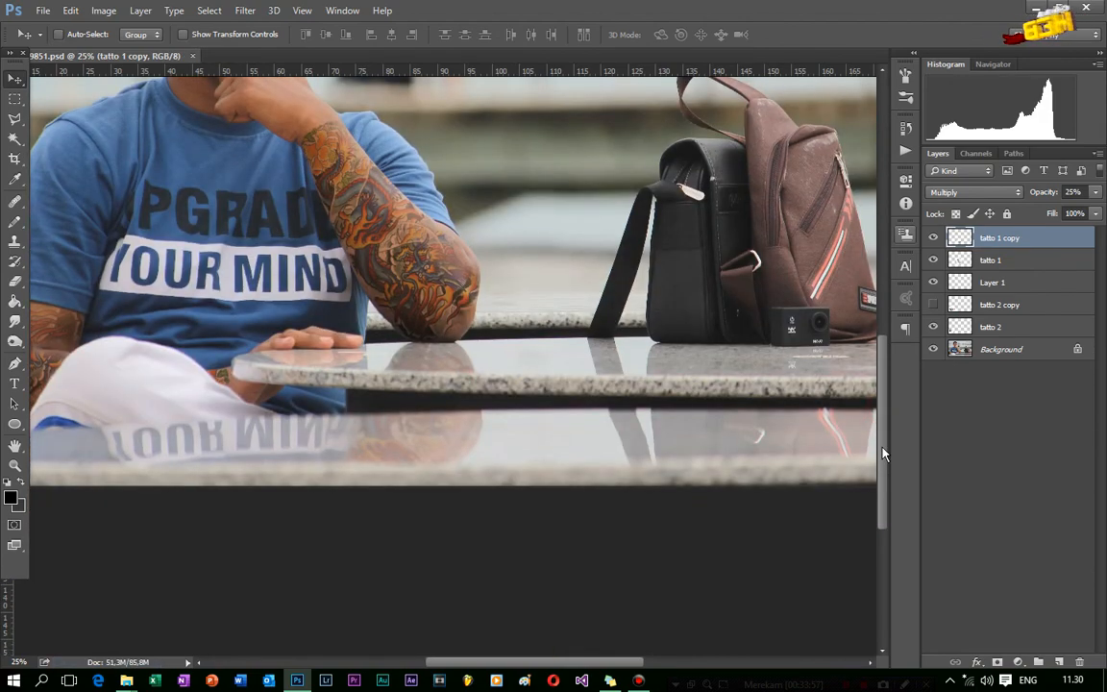
key(ctrl+minus)
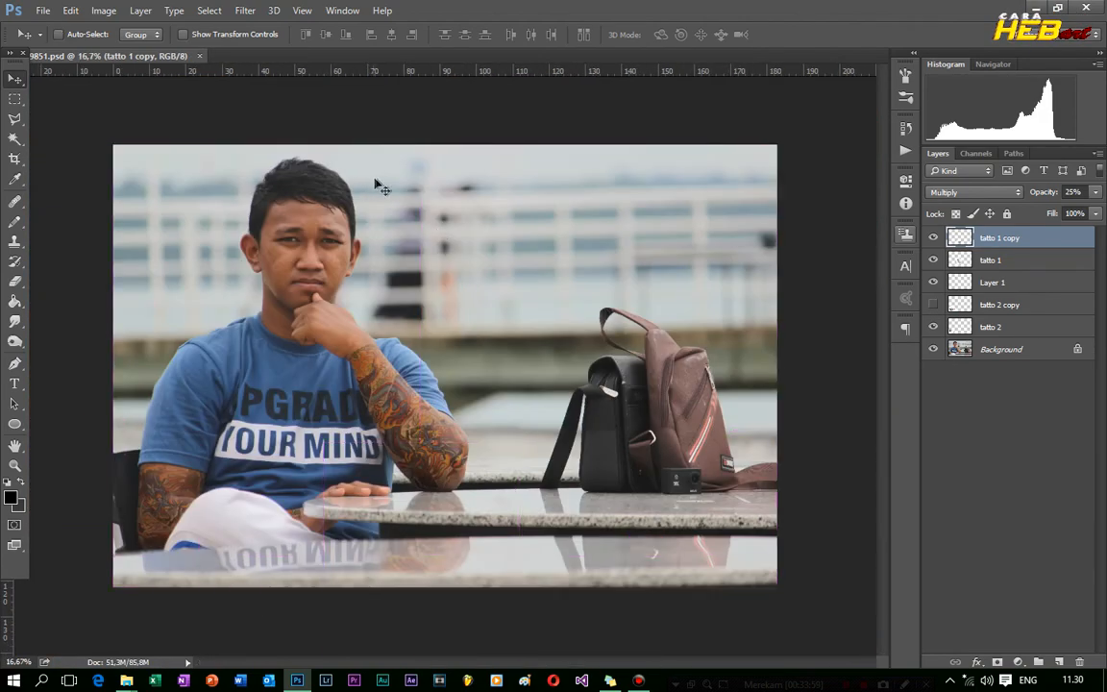
key(ctrl+plus)
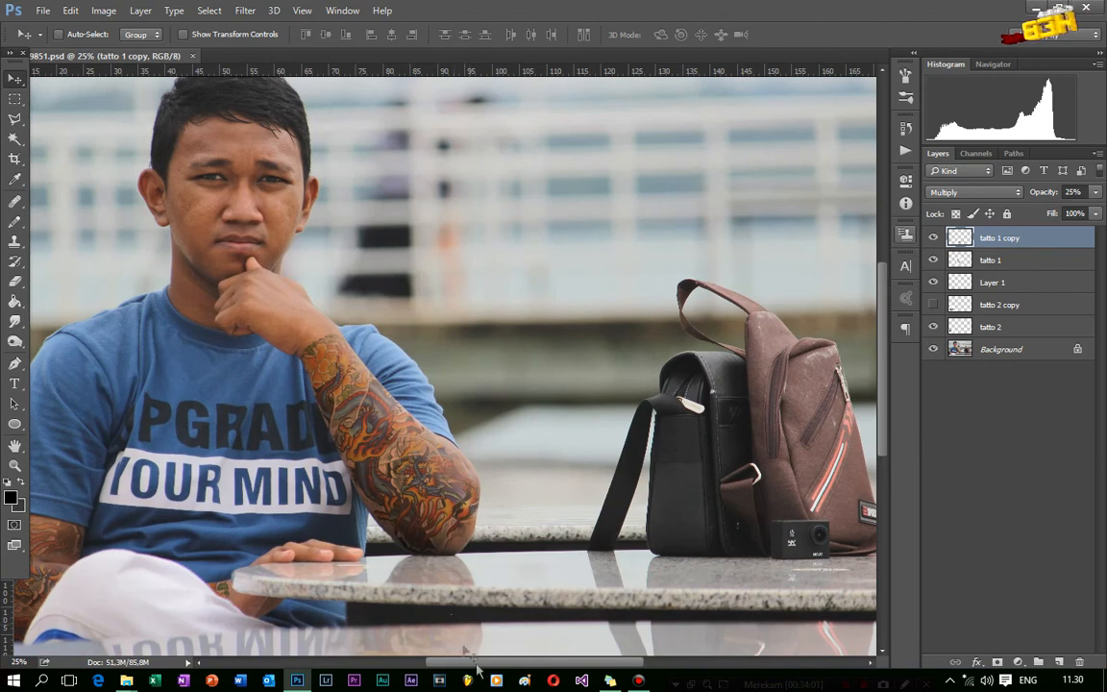
drag(476, 663, 435, 664)
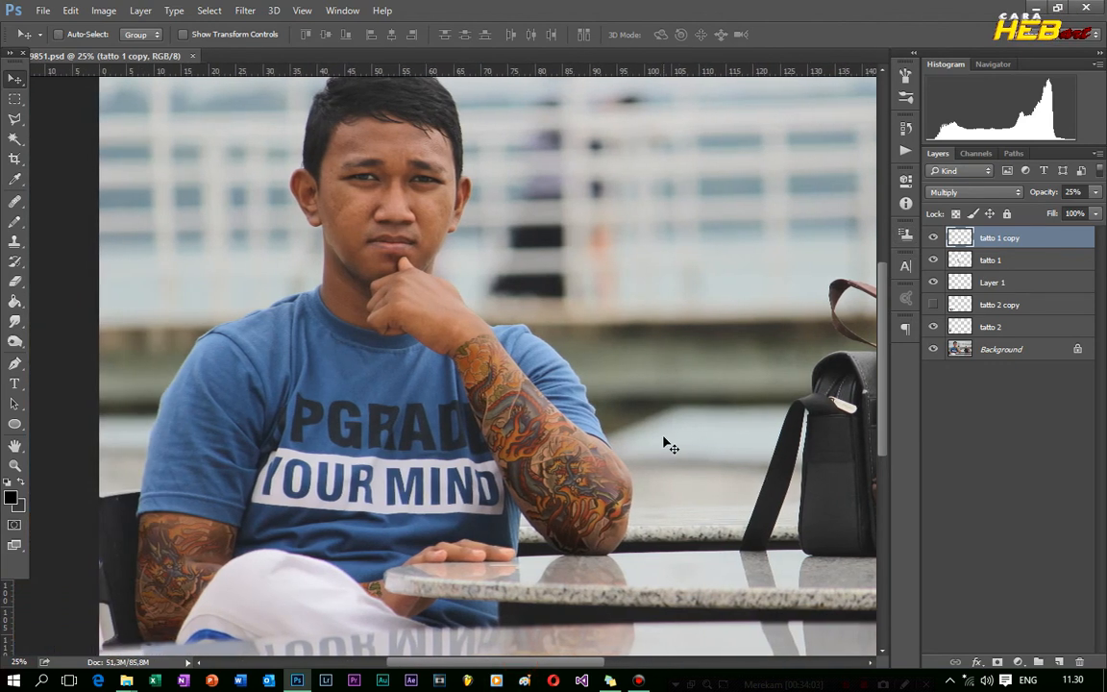